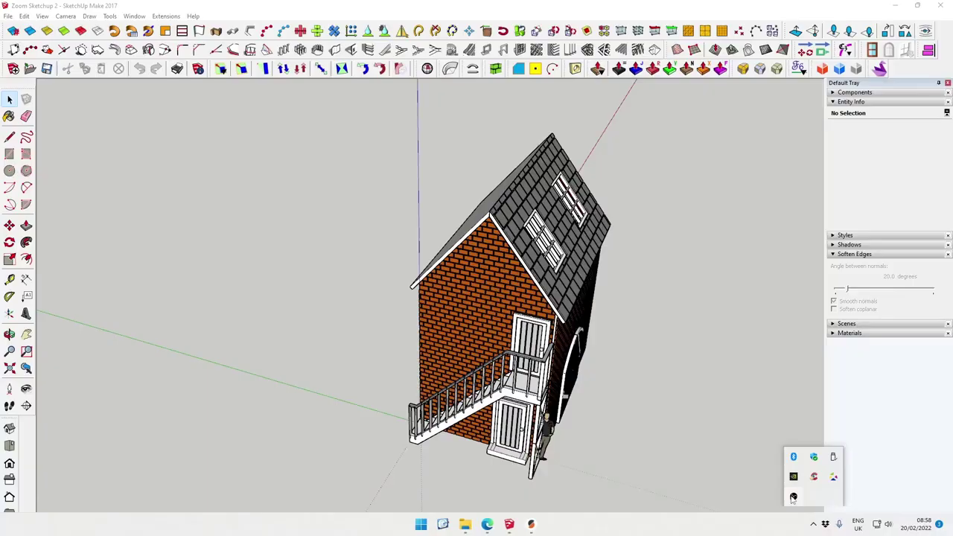
# Draw a rectangle from the gable apex to a point on the gable's sloping edge
pyautogui.click(599, 458)
pyautogui.moveTo(600, 458); pyautogui.dragTo(657, 476, button='middle')
pyautogui.moveTo(533, 409); pyautogui.dragTo(385, 275, button='middle')
pyautogui.scroll(2, 395, 300)
pyautogui.scroll(-2, 393, 293)
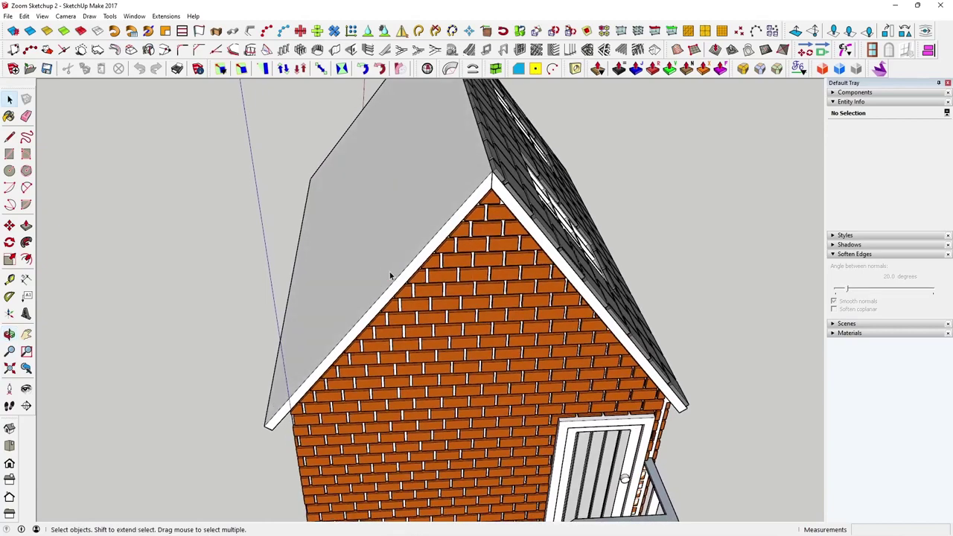
pyautogui.click(9, 154)
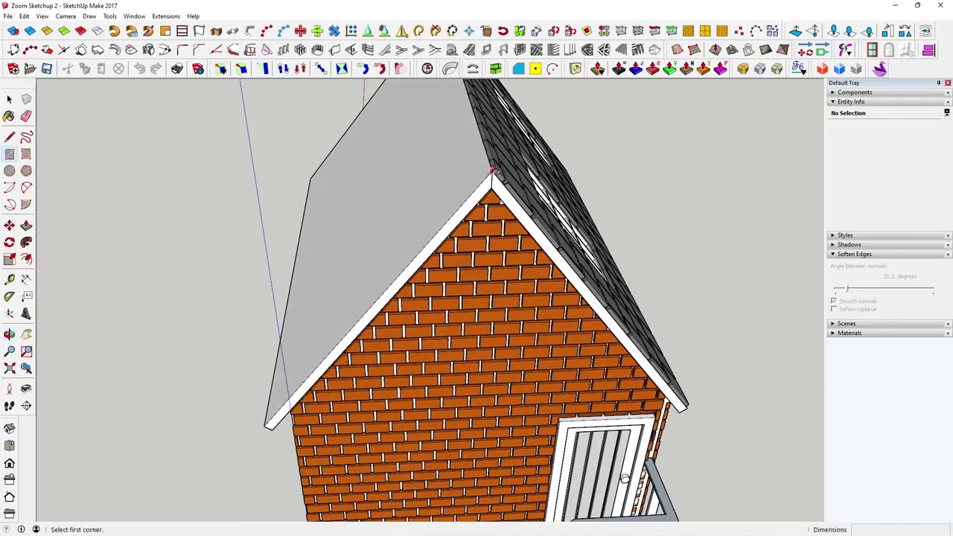
pyautogui.click(492, 172)
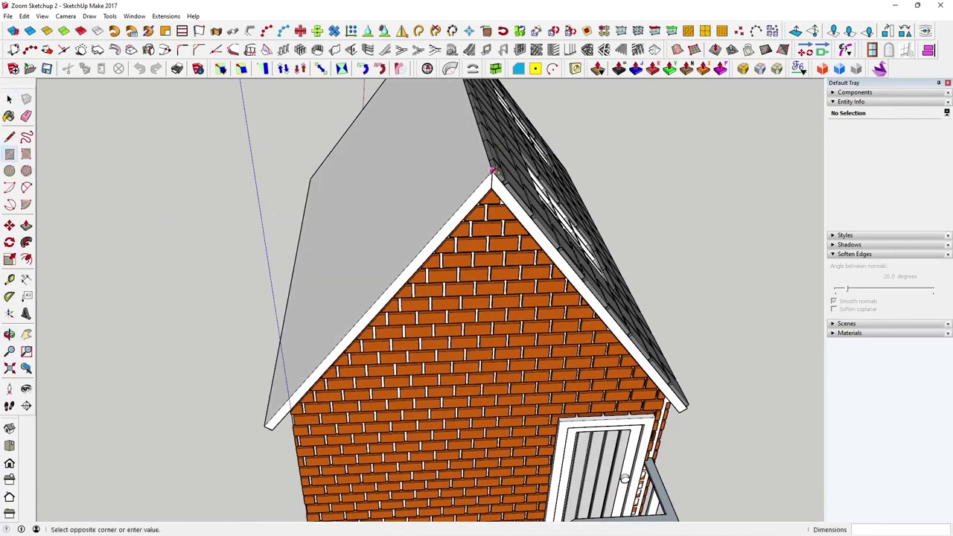
pyautogui.click(358, 321)
pyautogui.moveTo(360, 321); pyautogui.dragTo(389, 332, button='middle')
# Draw a line from the roof-wall corner up to the ridge, cutting off a triangle
pyautogui.click(9, 99)
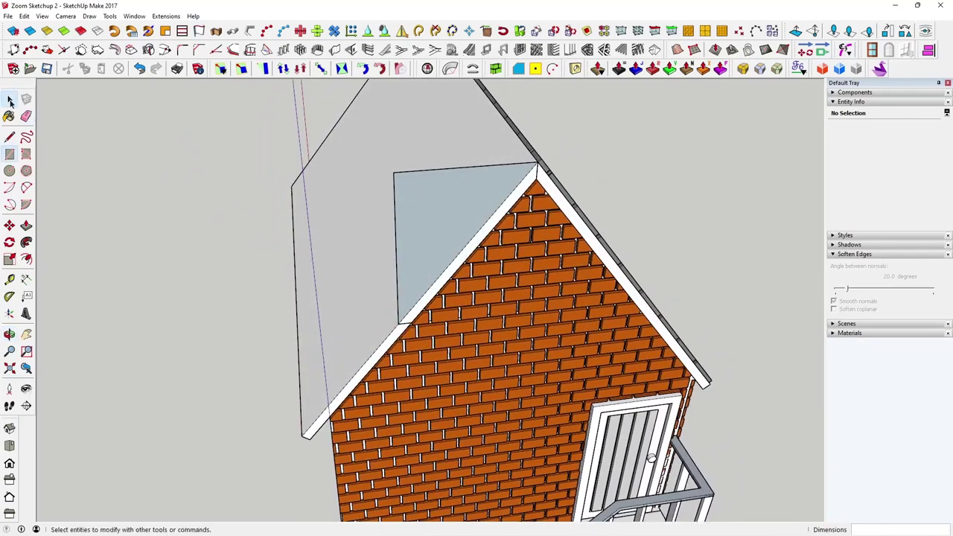
pyautogui.click(9, 137)
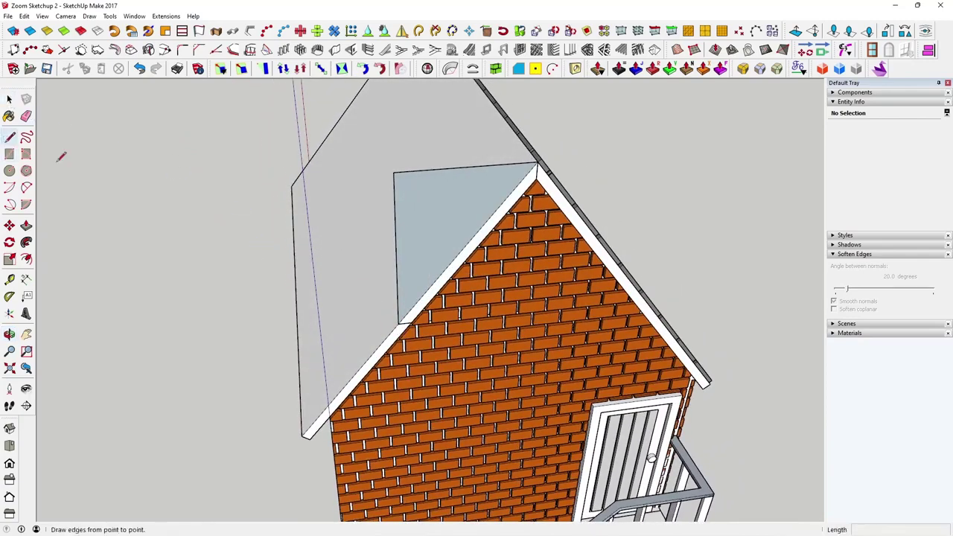
pyautogui.click(399, 323)
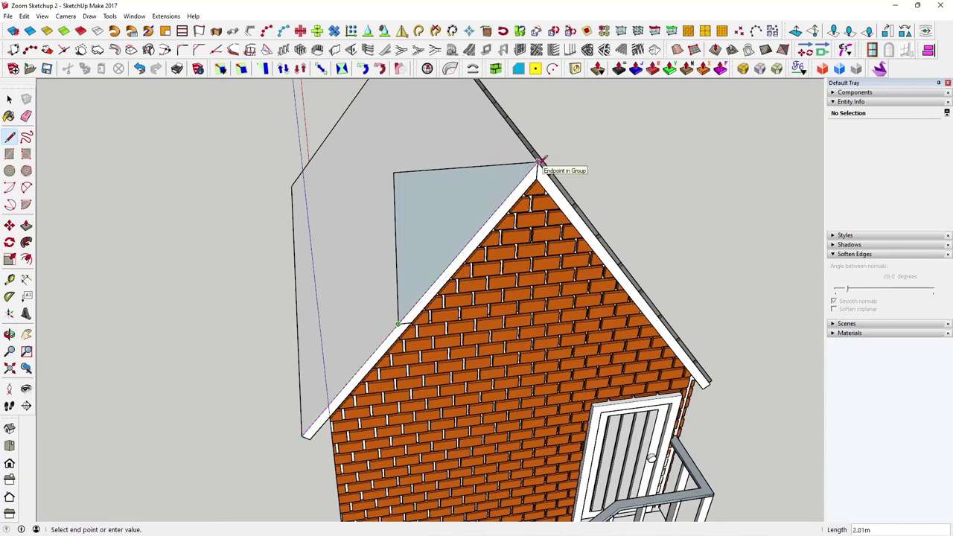
pyautogui.click(541, 161)
# Copy the triangular face above the gable, then delete it with its edges
pyautogui.click(9, 99)
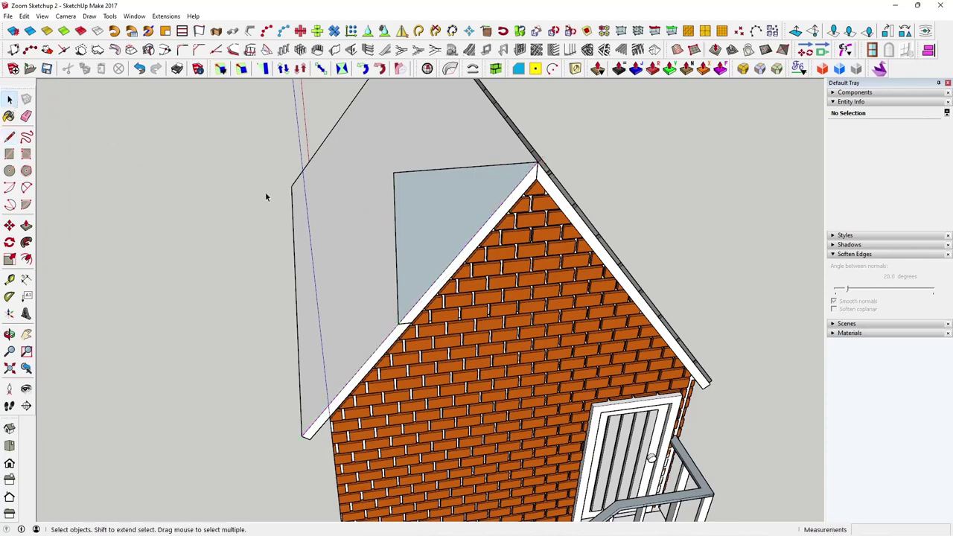
pyautogui.click(452, 242)
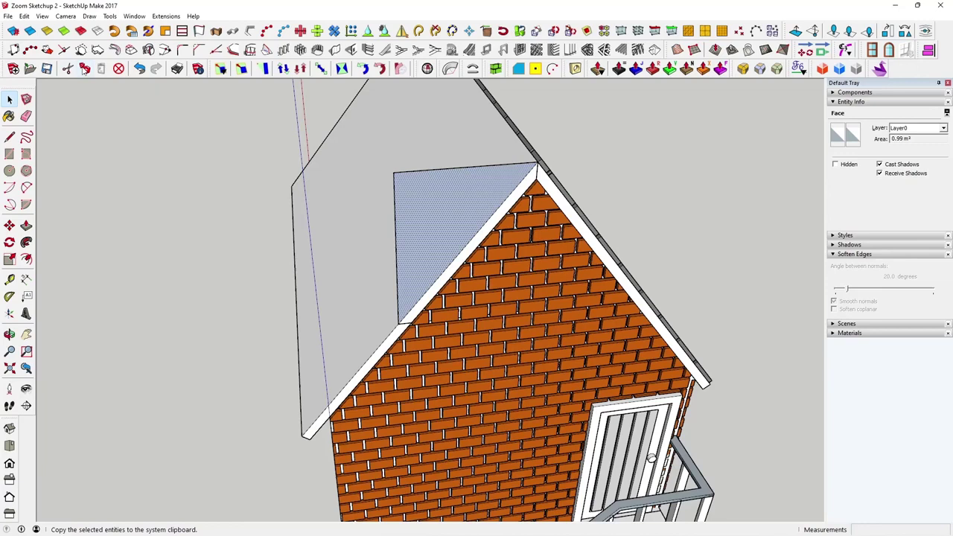
pyautogui.click(85, 69)
pyautogui.doubleClick(442, 240)
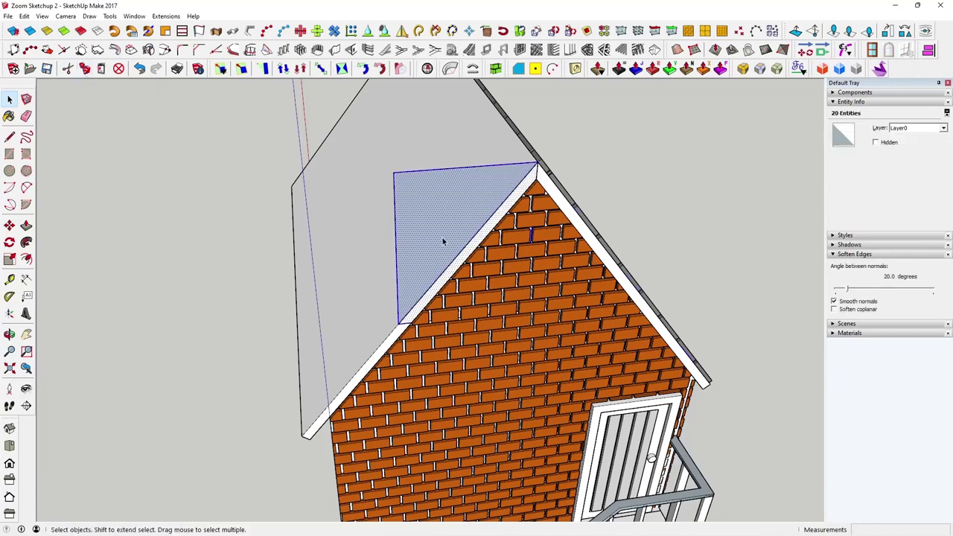
pyautogui.press('Delete')
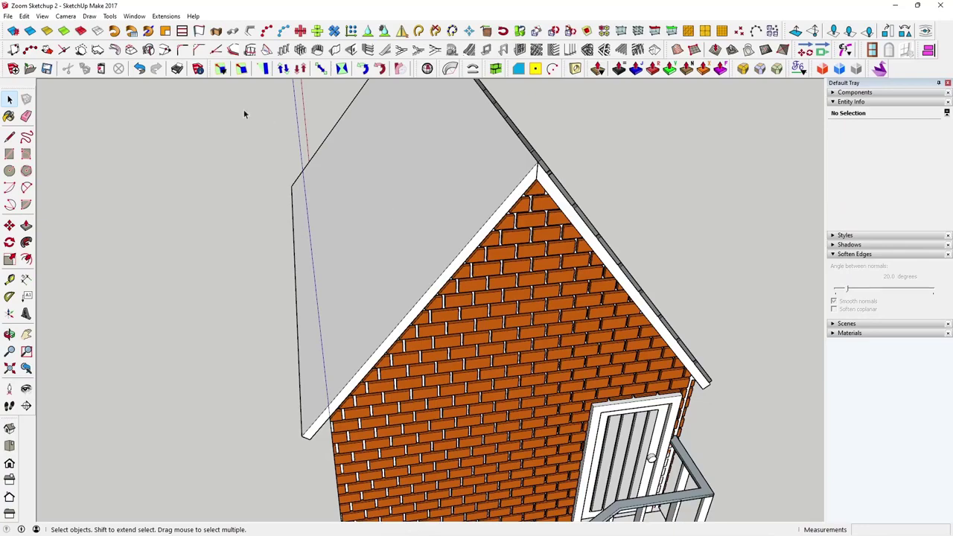
# Paste the triangular face back in place and reverse its faces
pyautogui.click(24, 16)
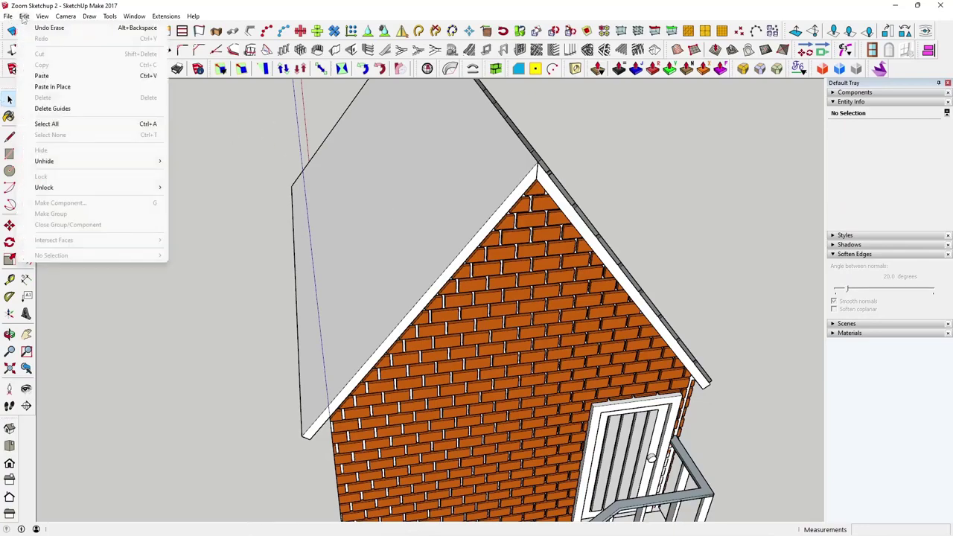
pyautogui.click(79, 88)
pyautogui.moveTo(431, 270)
pyautogui.mouseDown(button='middle')
pyautogui.moveTo(403, 288)
pyautogui.moveTo(410, 288)
pyautogui.moveTo(397, 269)
pyautogui.moveTo(426, 266)
pyautogui.mouseUp(button='middle')
pyautogui.scroll(2, 412, 273)
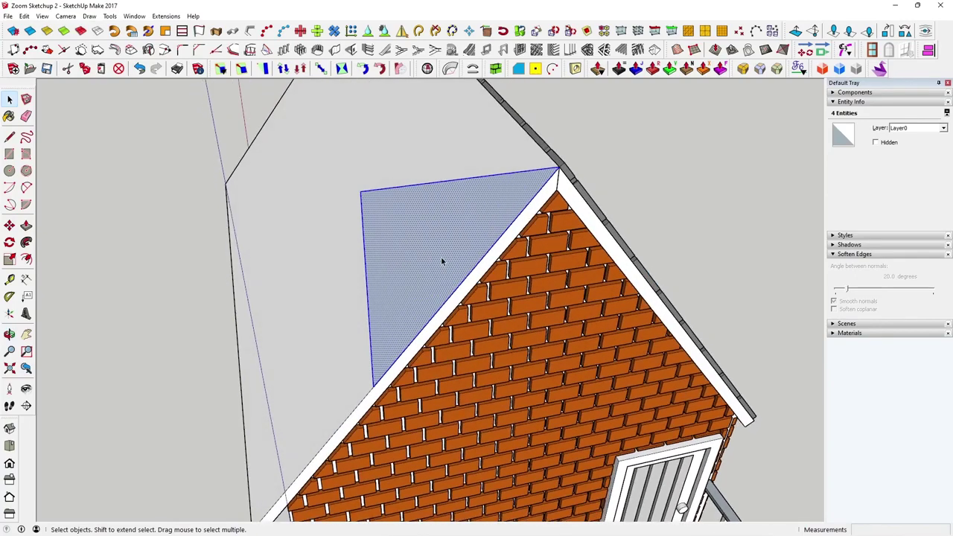
pyautogui.rightClick(412, 254)
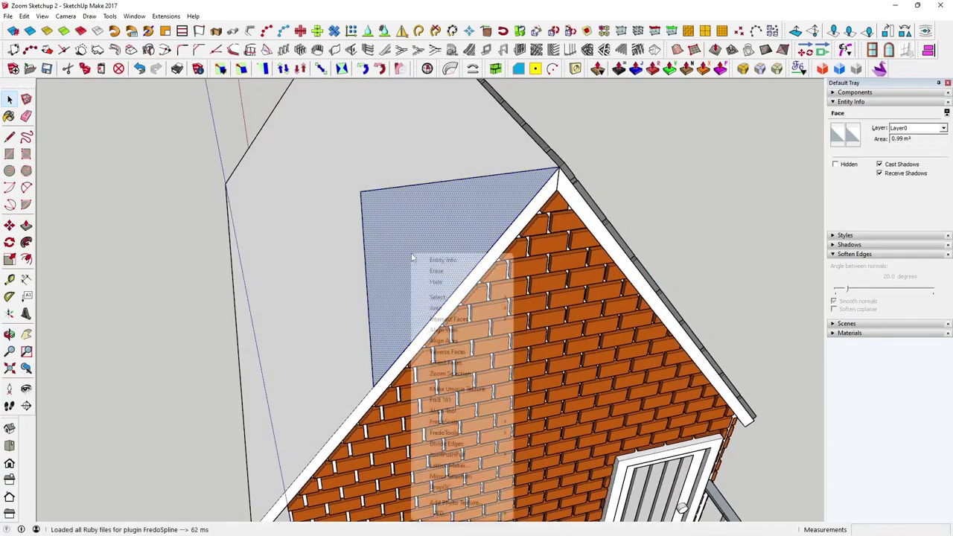
pyautogui.click(447, 351)
# Push/Pull the triangular face out to a 0.06 m thick slab
pyautogui.moveTo(374, 323); pyautogui.dragTo(341, 307, button='middle')
pyautogui.click(26, 225)
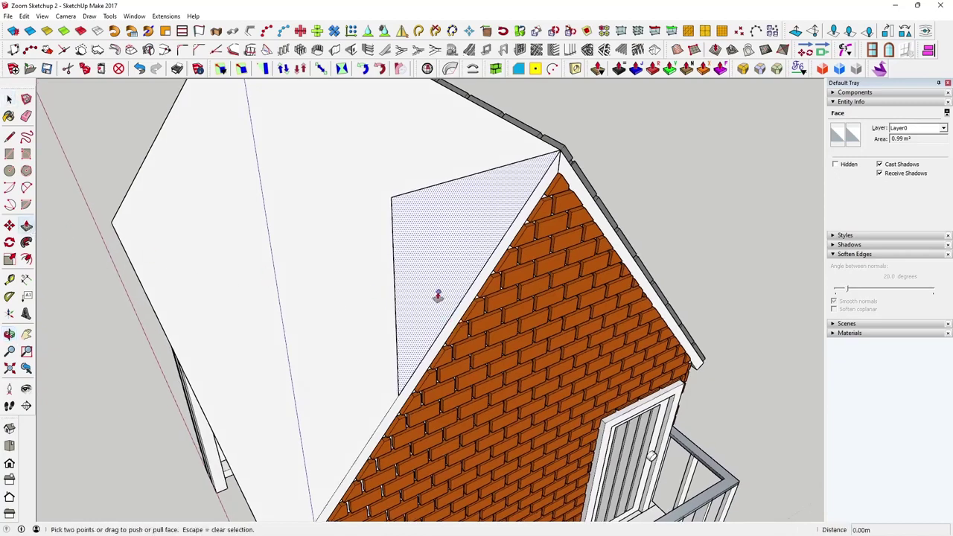
pyautogui.click(438, 296)
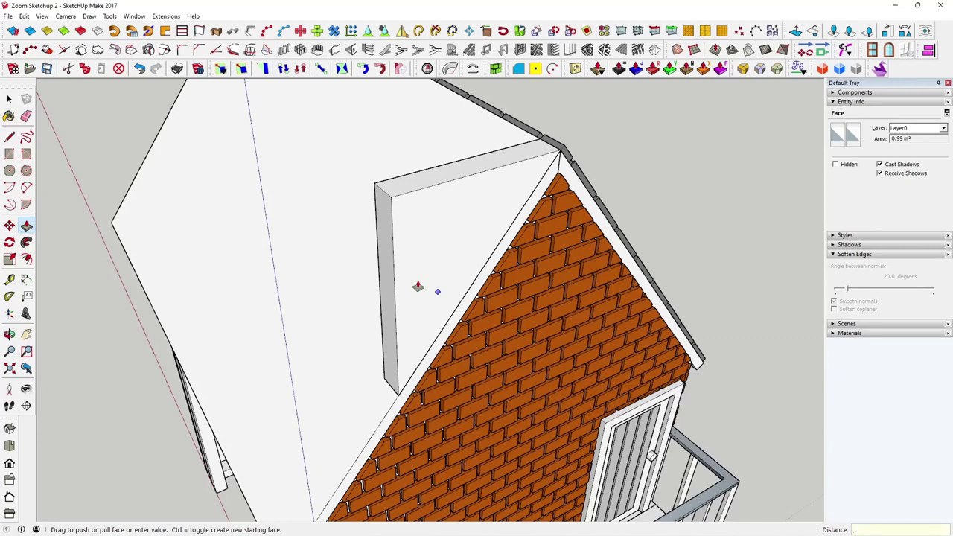
pyautogui.click(418, 287)
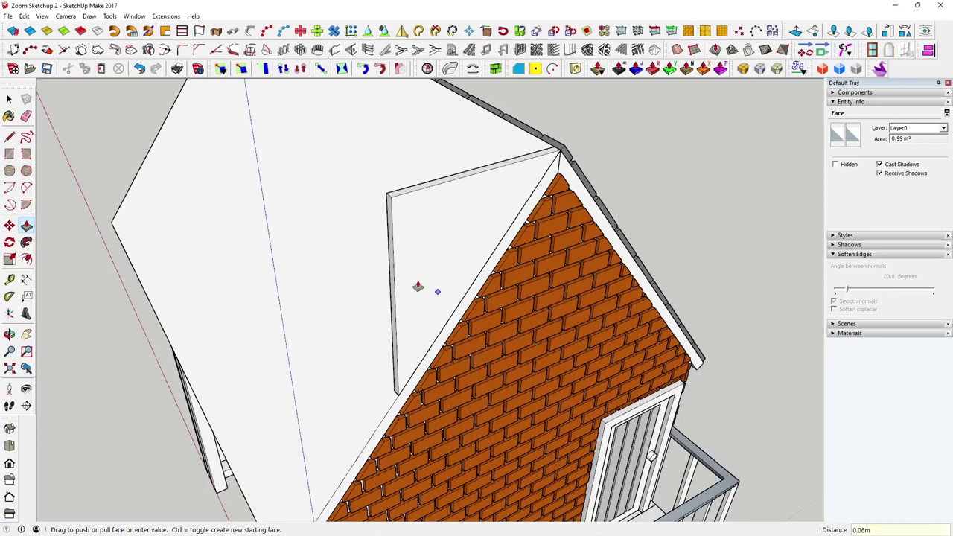
pyautogui.moveTo(418, 287); pyautogui.dragTo(340, 260, button='middle')
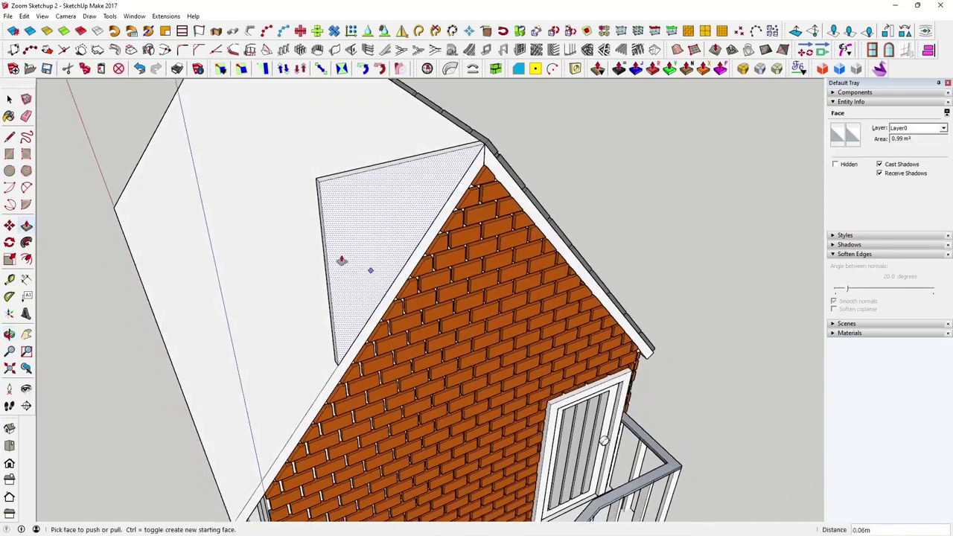
# Select the slab's face and edges and make them a group
pyautogui.press('space')
pyautogui.click(366, 236)
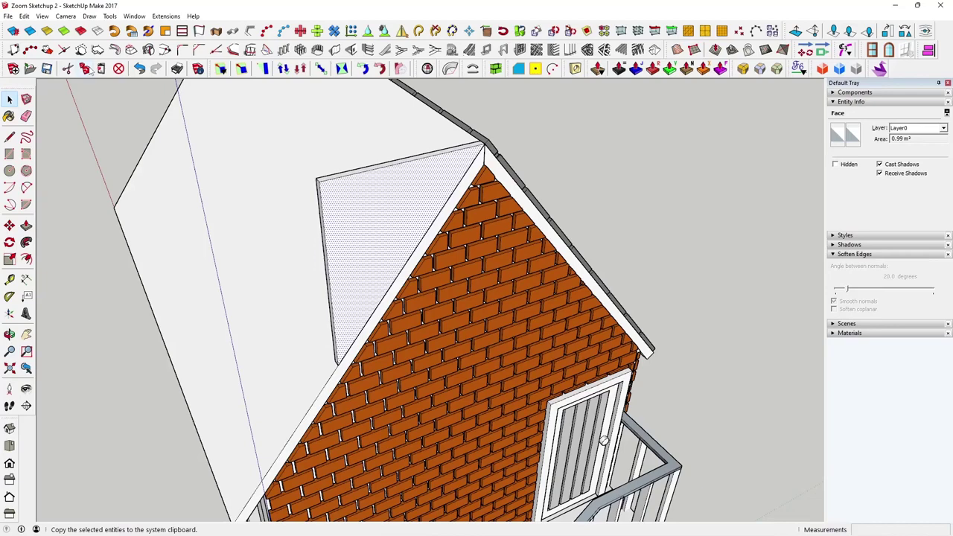
pyautogui.doubleClick(373, 233)
pyautogui.rightClick(372, 233)
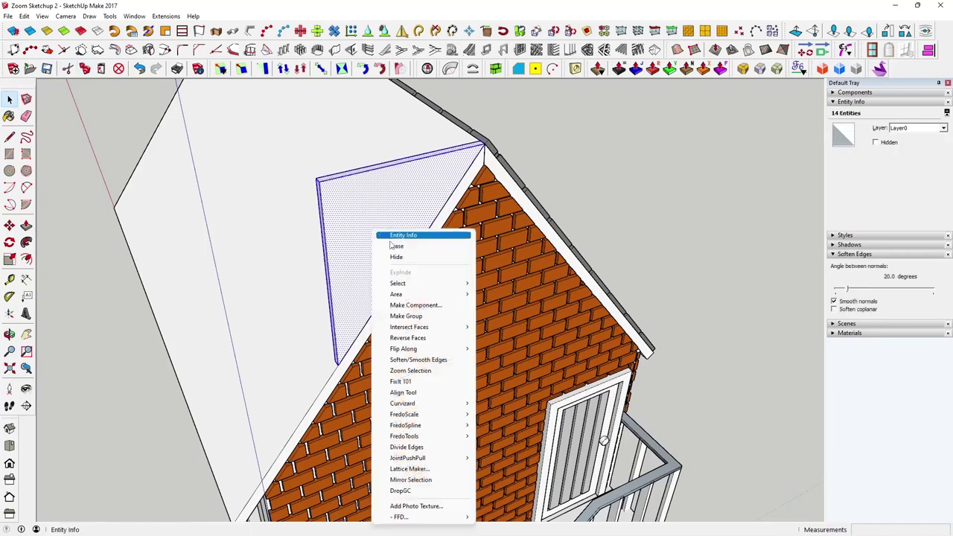
pyautogui.click(406, 315)
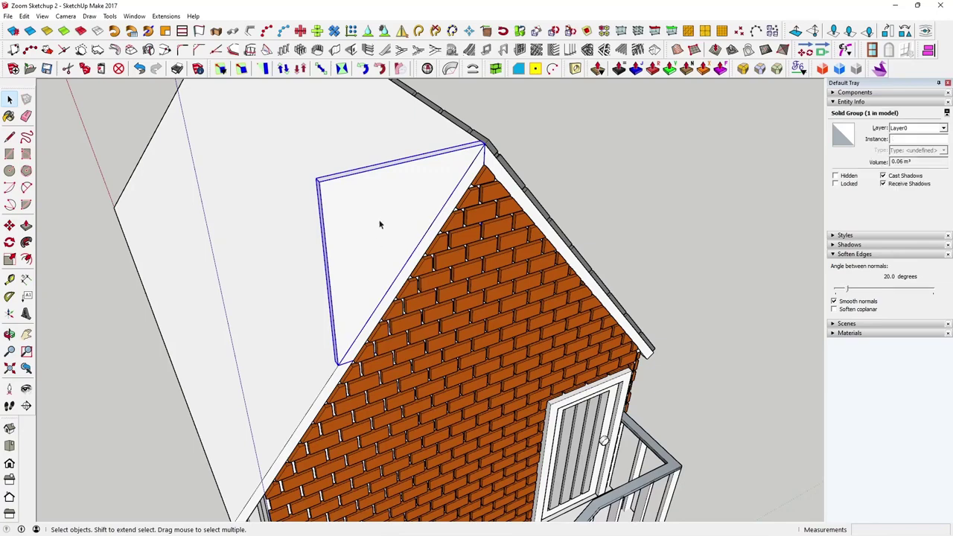
pyautogui.click(93, 153)
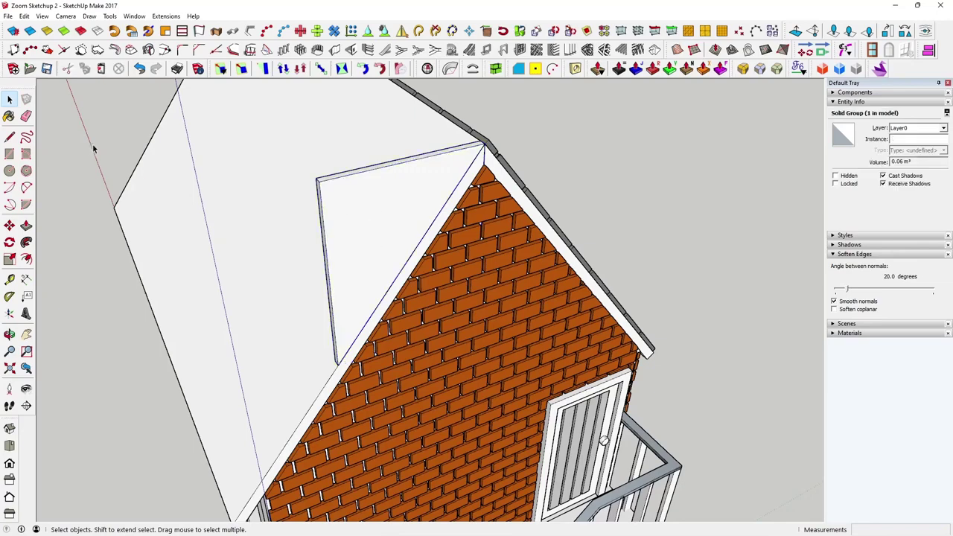
# Paste another copy of the triangular face in place and select it
pyautogui.click(25, 16)
pyautogui.click(52, 86)
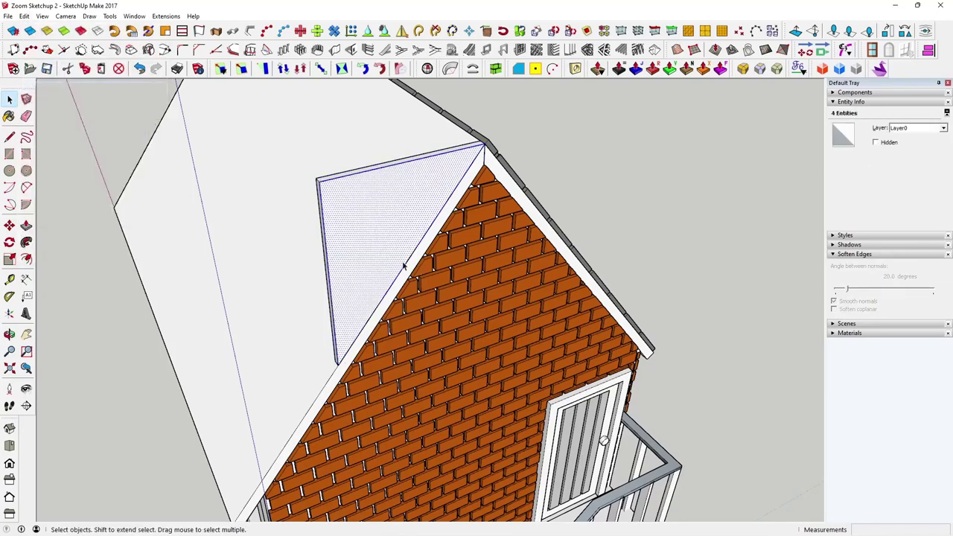
pyautogui.scroll(2, 384, 256)
pyautogui.moveTo(385, 256)
pyautogui.mouseDown(button='middle')
pyautogui.moveTo(381, 272)
pyautogui.moveTo(368, 261)
pyautogui.mouseUp(button='middle')
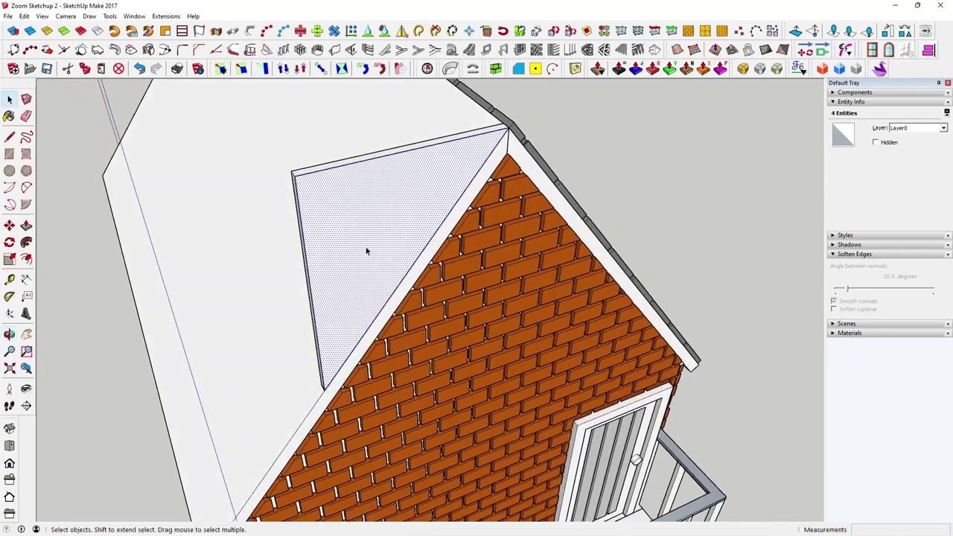
pyautogui.click(365, 248)
# Apply the Oob 001 Wood cladding preset to the pasted triangular face
pyautogui.click(495, 68)
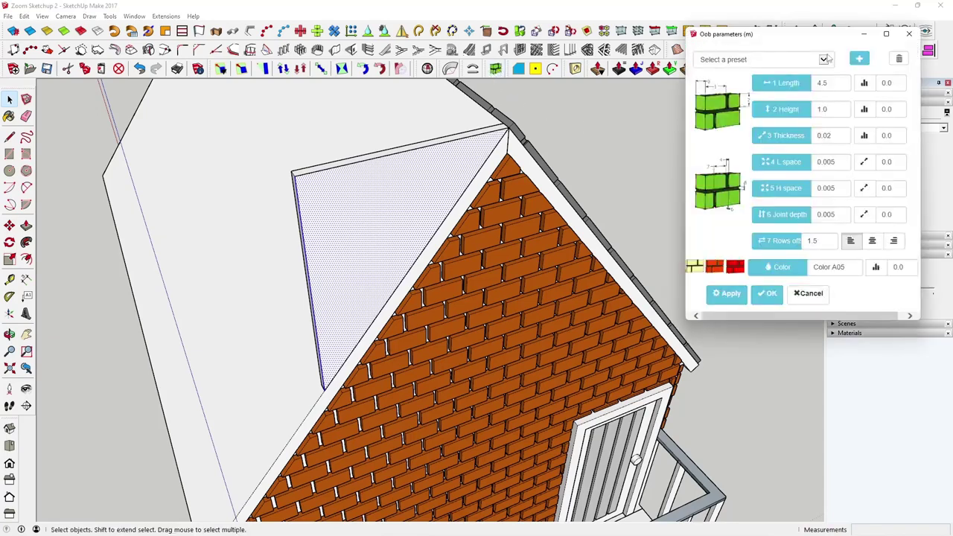
pyautogui.click(824, 59)
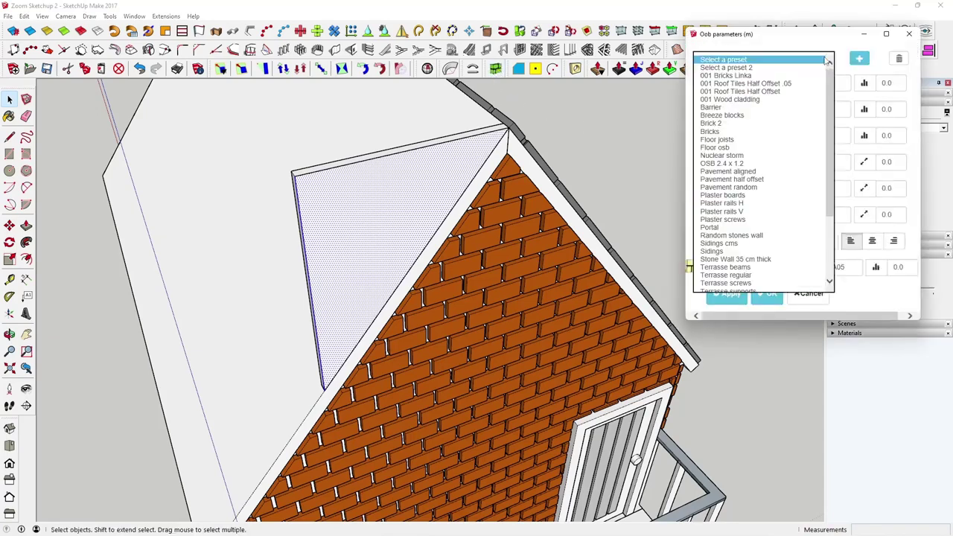
pyautogui.click(798, 101)
pyautogui.moveTo(544, 268); pyautogui.dragTo(566, 270, button='middle')
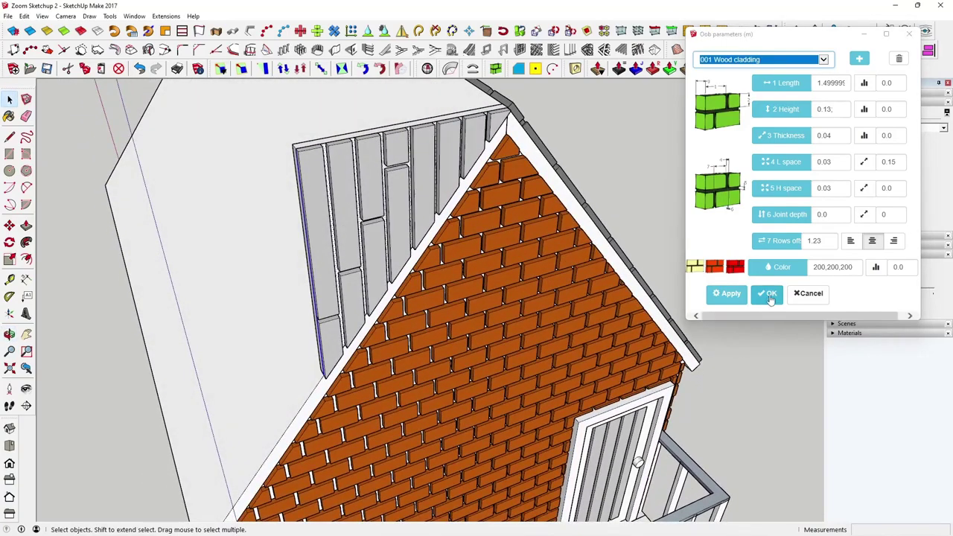
pyautogui.click(771, 294)
# Combine the wood cladding group and the slab group into one group
pyautogui.moveTo(429, 274); pyautogui.dragTo(399, 242, button='middle')
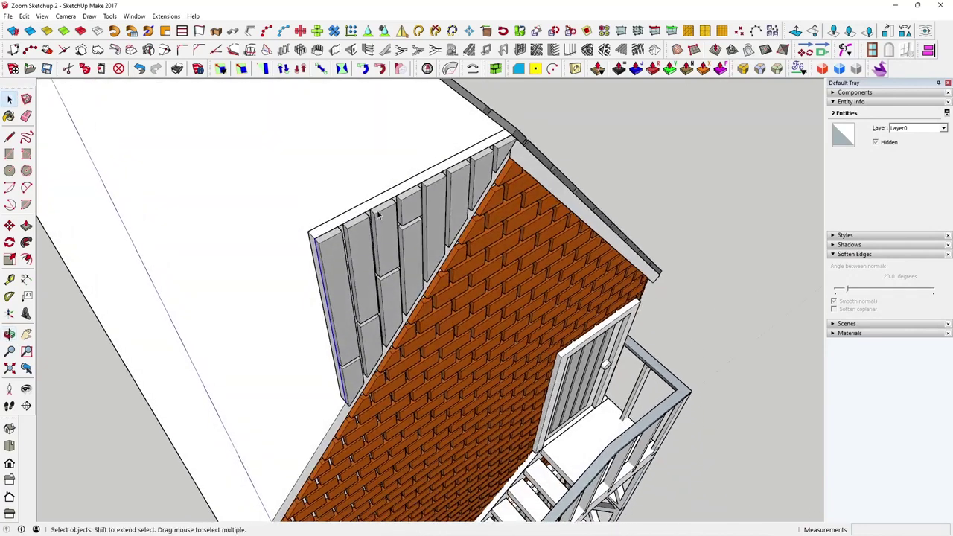
pyautogui.click(385, 234)
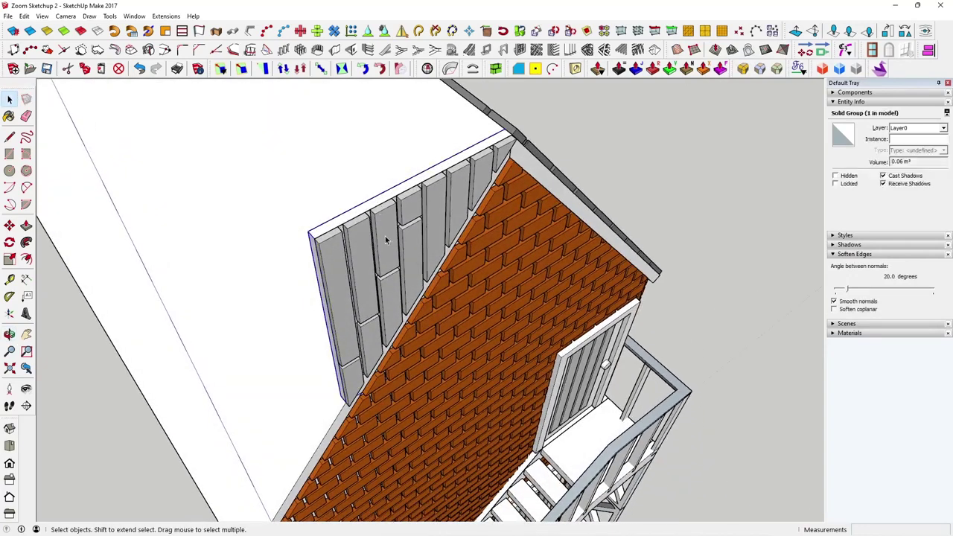
pyautogui.keyDown('shift'); pyautogui.click(391, 248); pyautogui.keyUp('shift')
pyautogui.rightClick(390, 246)
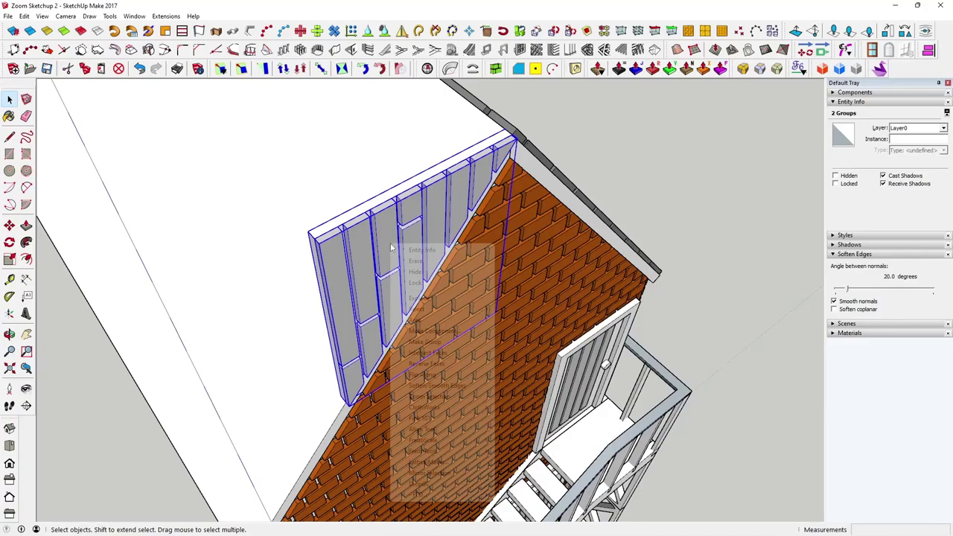
pyautogui.click(450, 341)
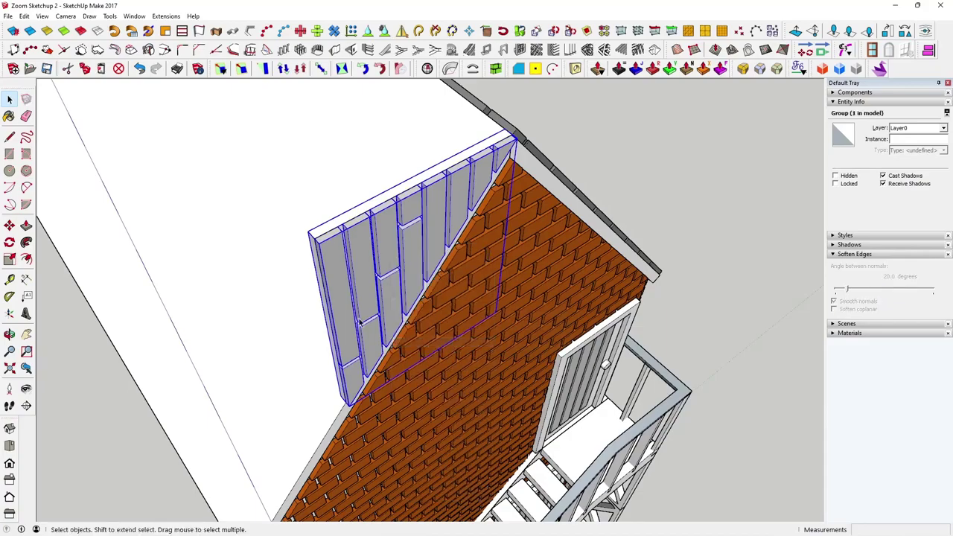
pyautogui.moveTo(450, 341); pyautogui.dragTo(425, 249, button='middle')
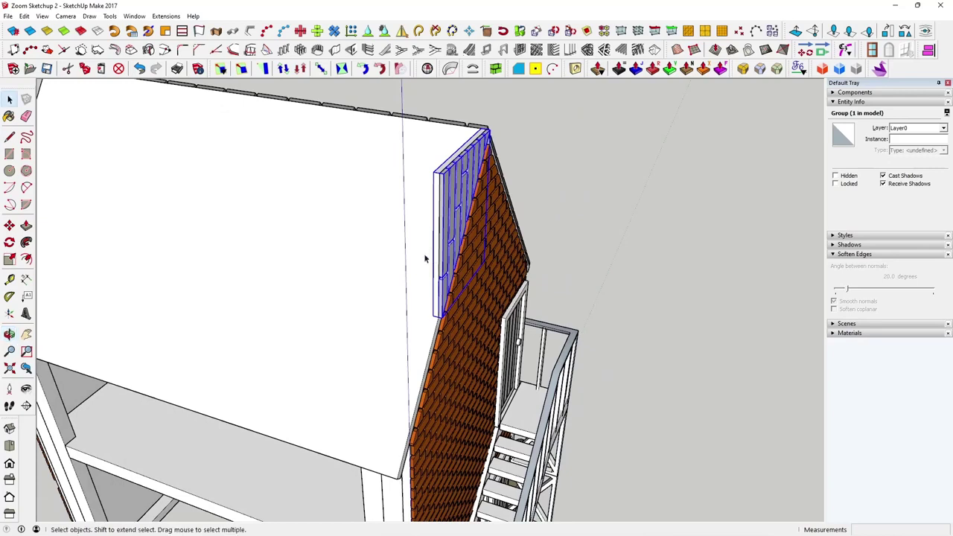
# Move the clad triangular panel group off the gable edge and set it upright on the roof slope
pyautogui.click(9, 225)
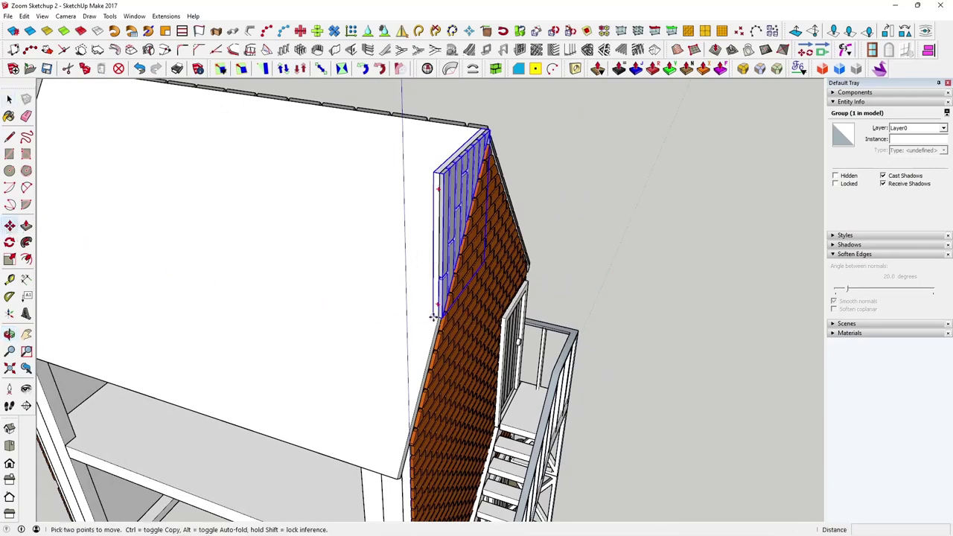
pyautogui.click(433, 317)
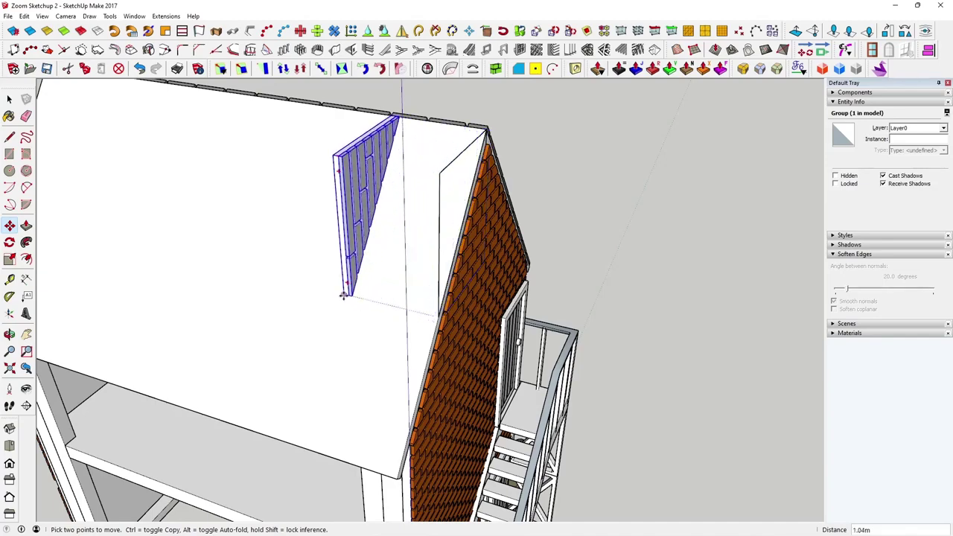
pyautogui.moveTo(341, 292); pyautogui.dragTo(489, 298, button='middle')
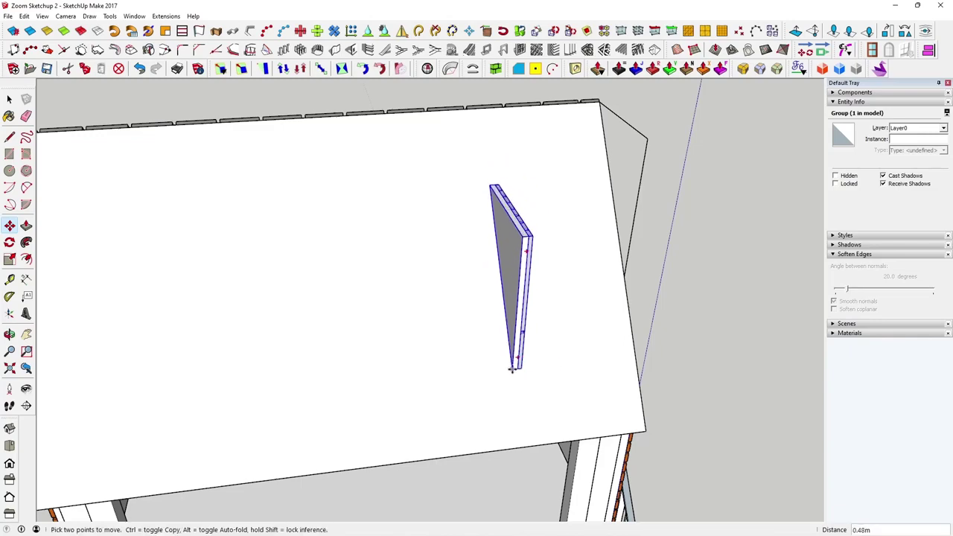
pyautogui.moveTo(512, 374); pyautogui.dragTo(341, 333, button='middle')
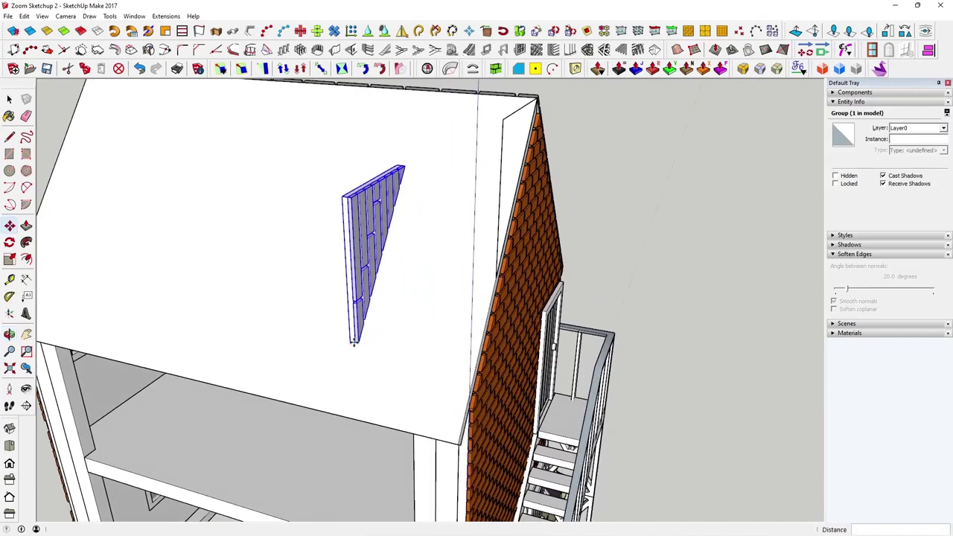
pyautogui.click(361, 341)
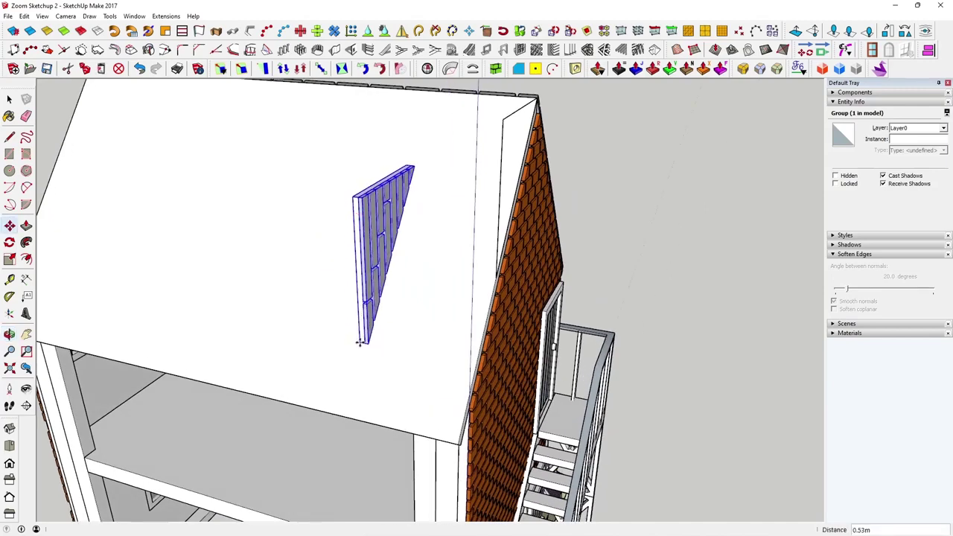
pyautogui.click(9, 99)
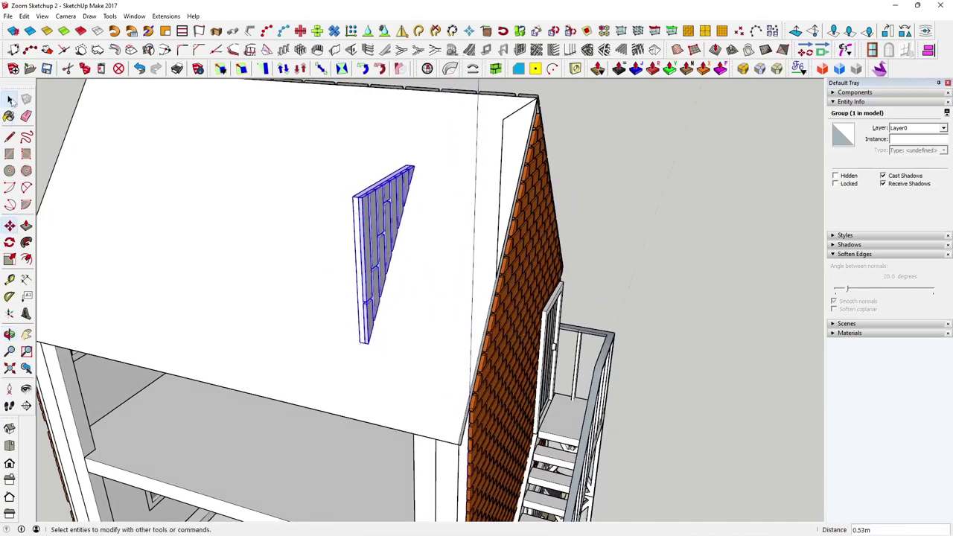
pyautogui.moveTo(350, 339); pyautogui.dragTo(495, 311, button='middle')
# Copy the panel 1.5 m along the roof and flip the copy along the group's red axis
pyautogui.click(9, 225)
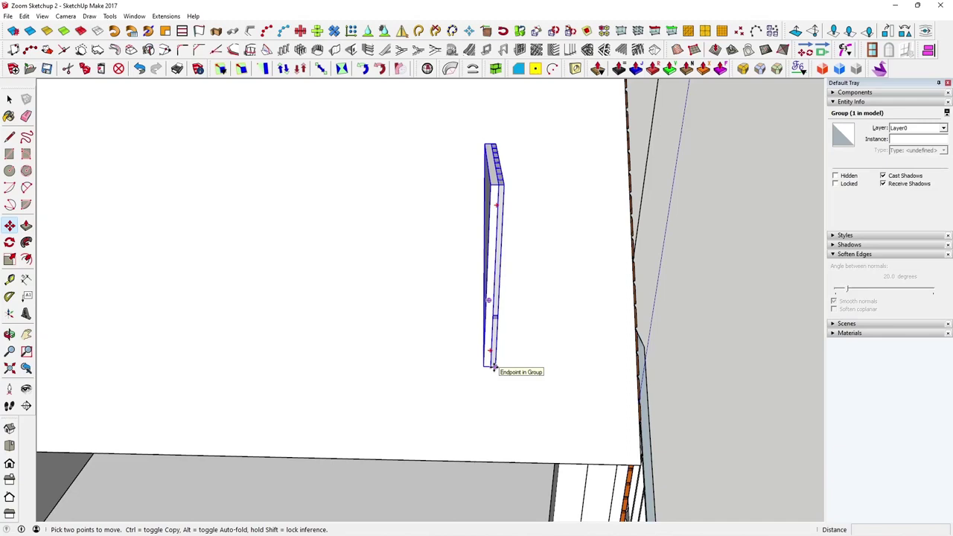
pyautogui.press('ctrl')
pyautogui.click(493, 367)
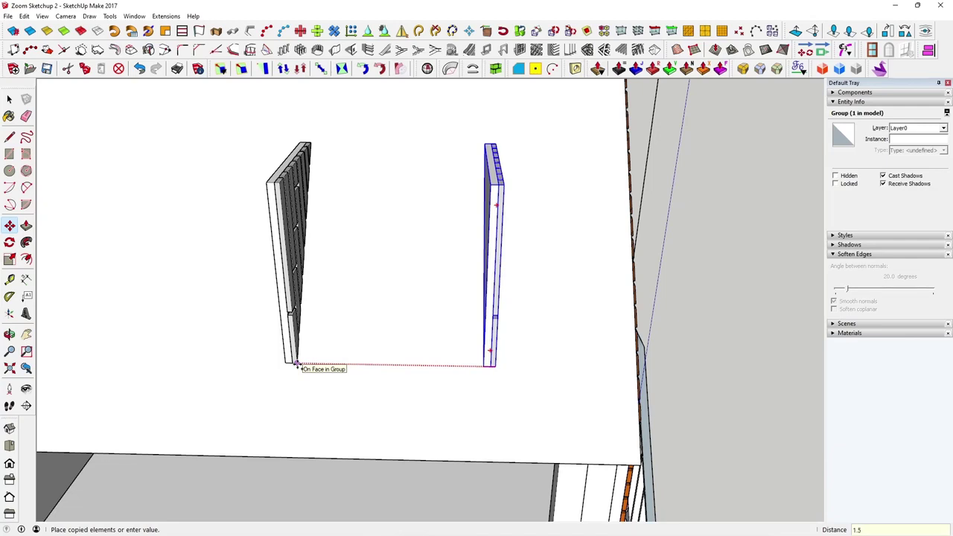
pyautogui.press('Return')
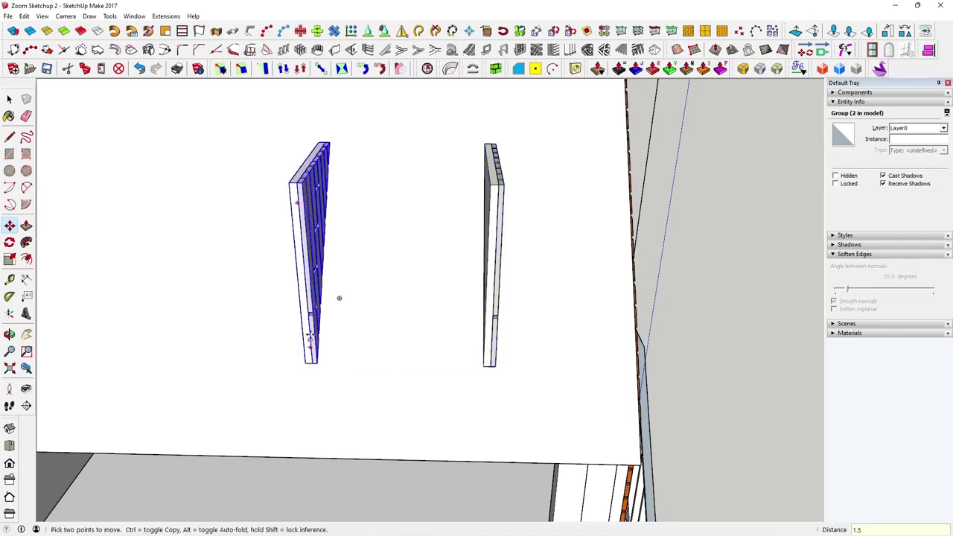
pyautogui.rightClick(314, 309)
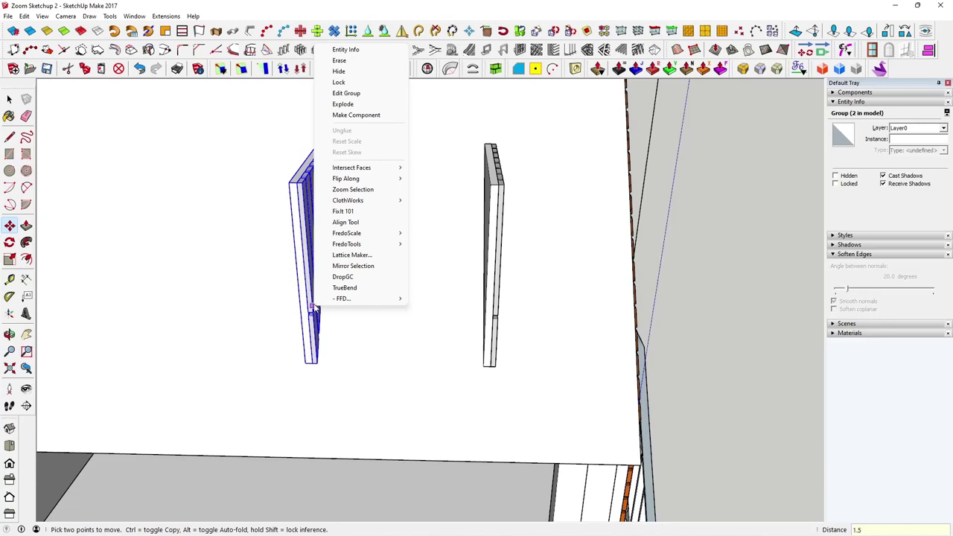
pyautogui.moveTo(372, 180)
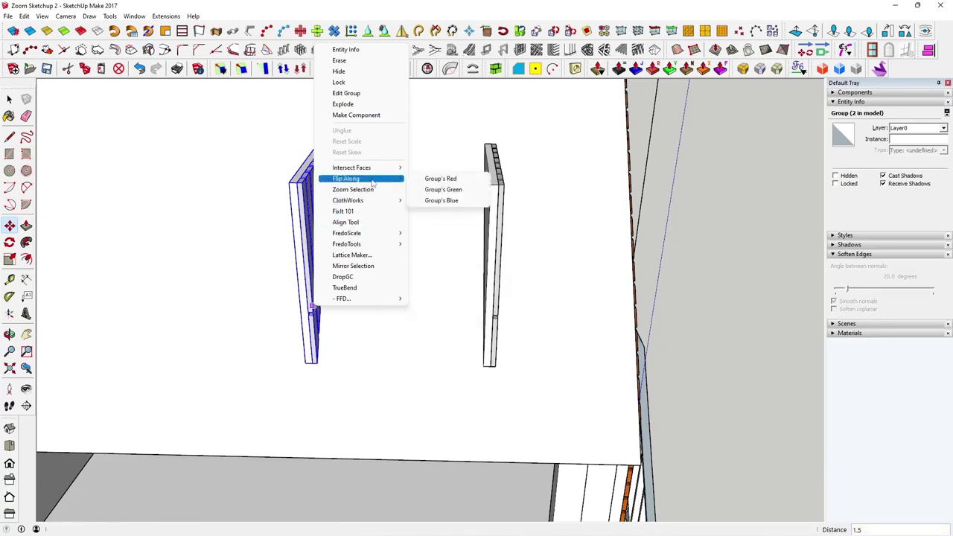
pyautogui.click(431, 179)
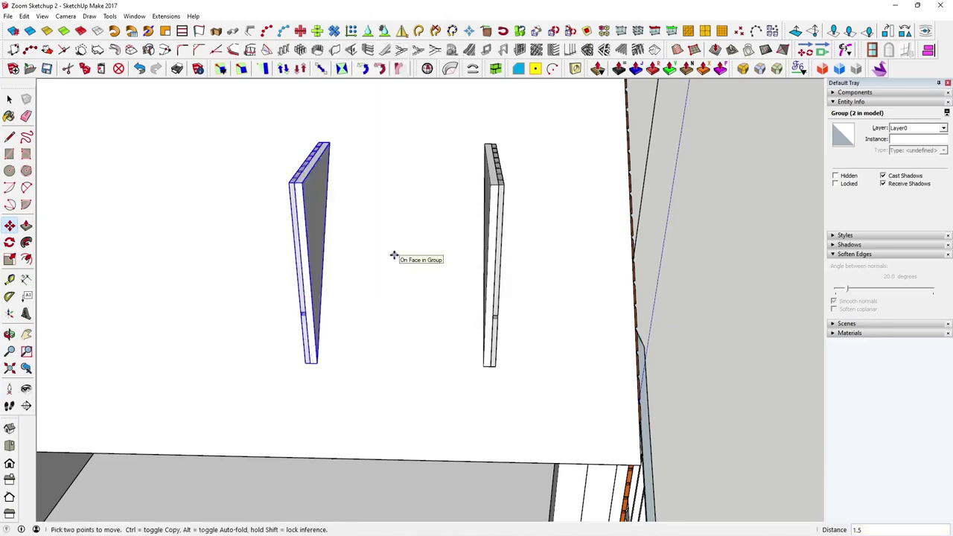
# Open the left panel's group and panel for editing and select its triangular face
pyautogui.click(9, 99)
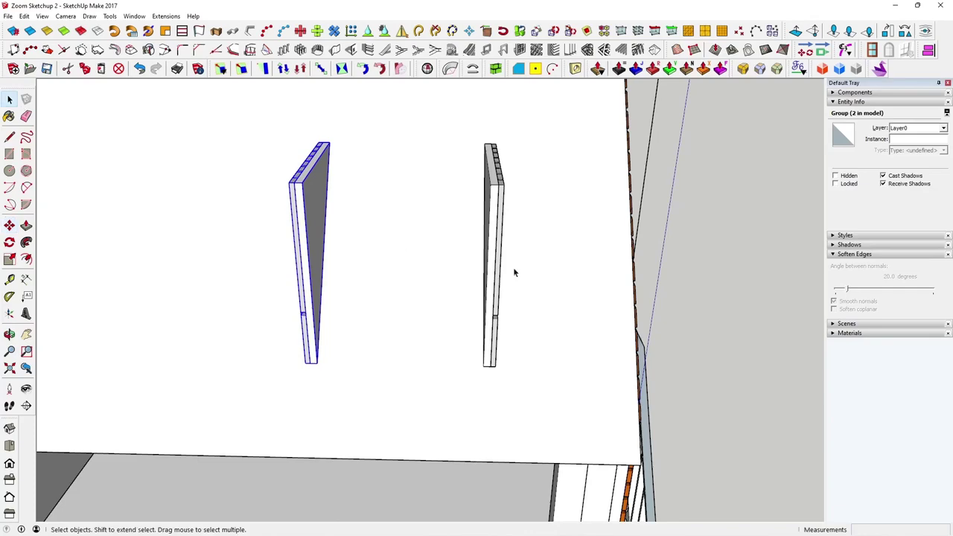
pyautogui.click(567, 293)
pyautogui.moveTo(568, 293); pyautogui.dragTo(417, 287, button='middle')
pyautogui.scroll(2, 403, 287)
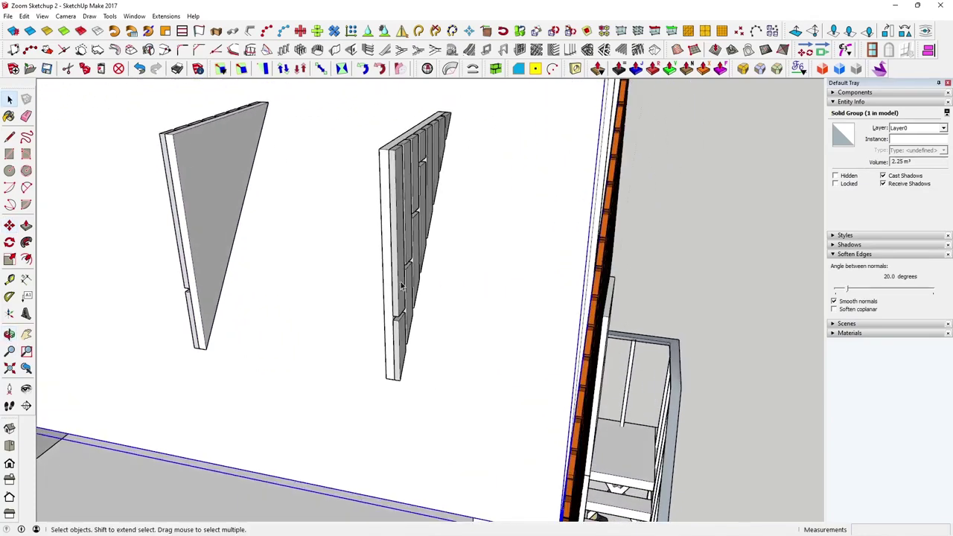
pyautogui.moveTo(302, 336); pyautogui.dragTo(390, 359, button='middle')
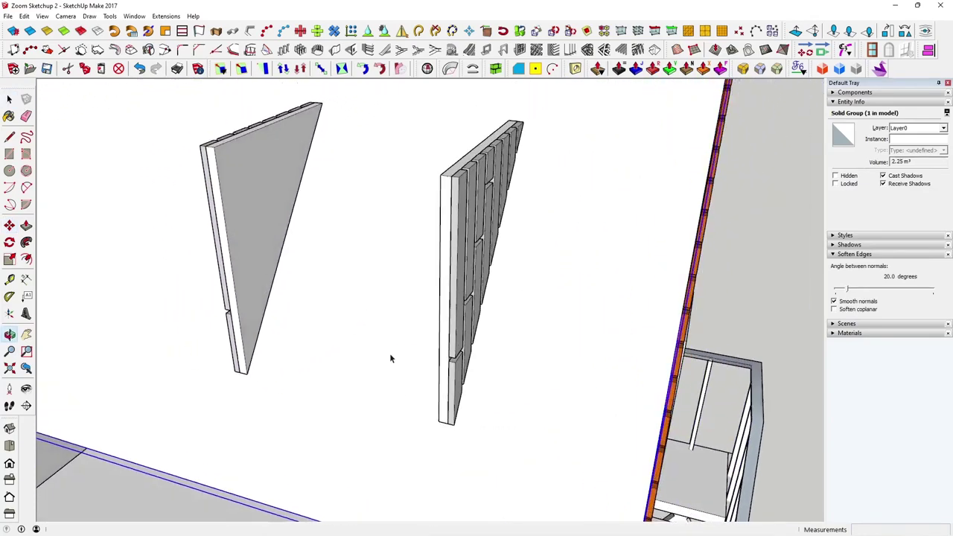
pyautogui.scroll(5, 257, 267)
pyautogui.doubleClick(242, 288)
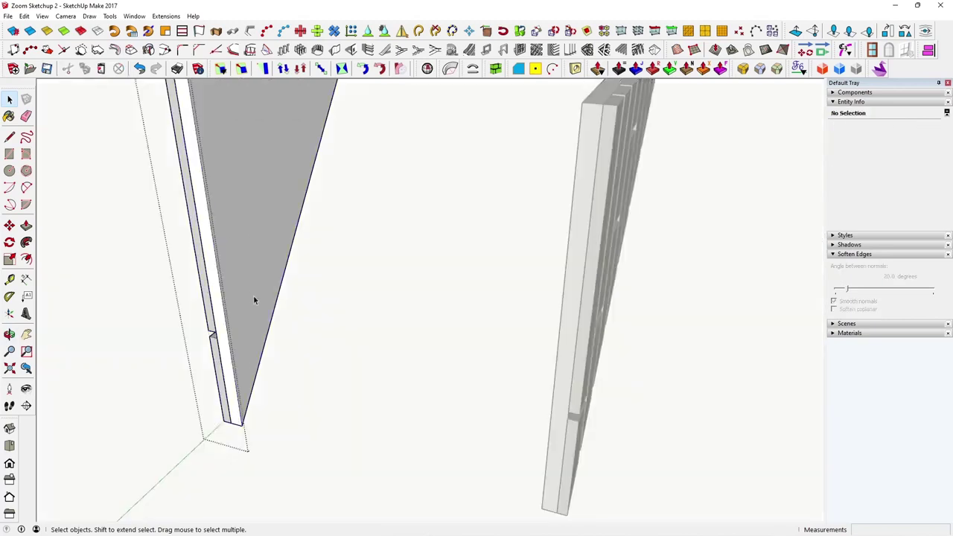
pyautogui.click(254, 300)
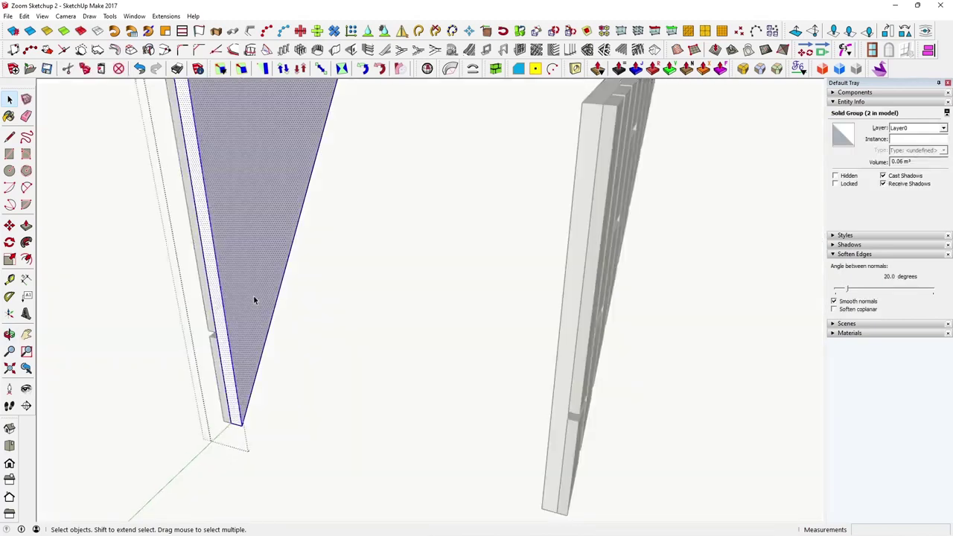
pyautogui.doubleClick(253, 296)
pyautogui.click(253, 297)
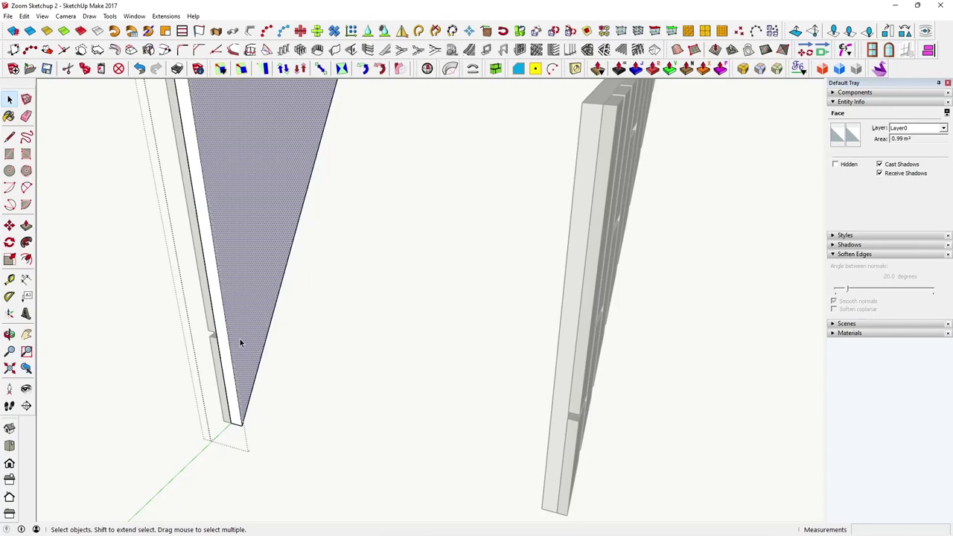
# Measure 0.25 m up from the bottom corner and draw a line cutting off the tip
pyautogui.click(9, 279)
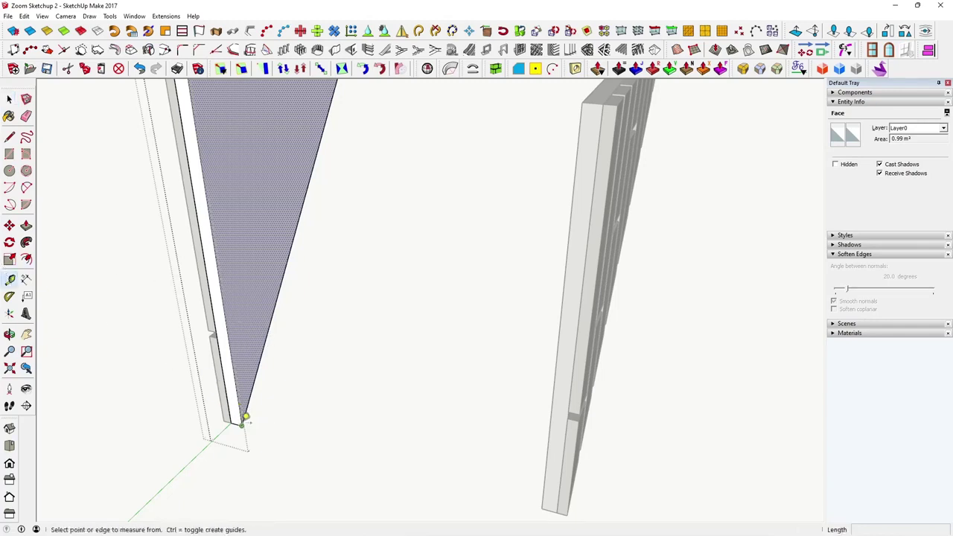
pyautogui.click(245, 417)
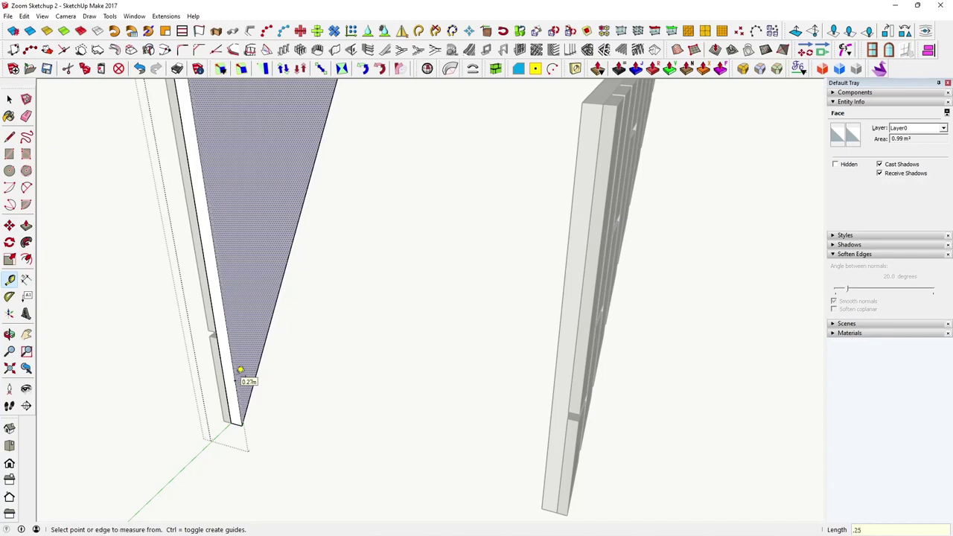
pyautogui.click(11, 137)
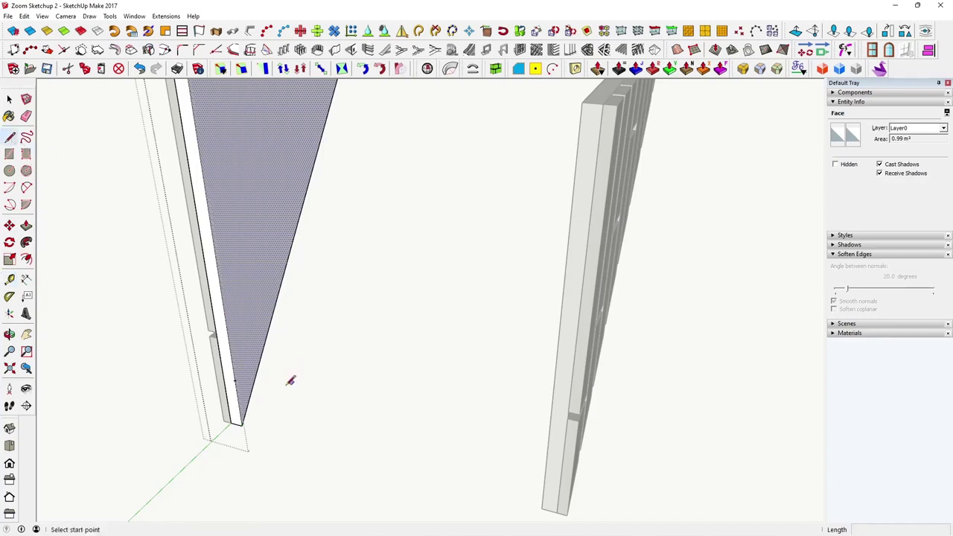
pyautogui.click(236, 380)
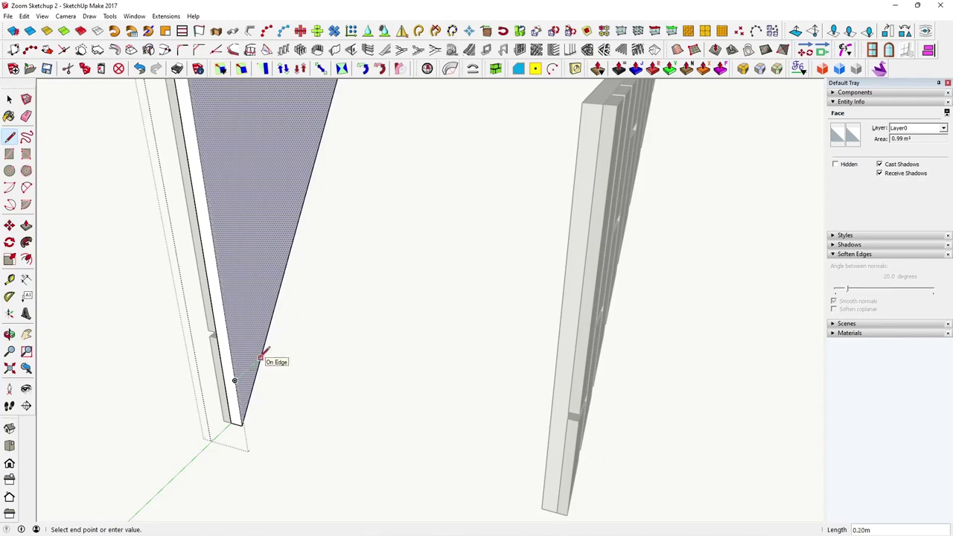
pyautogui.click(261, 357)
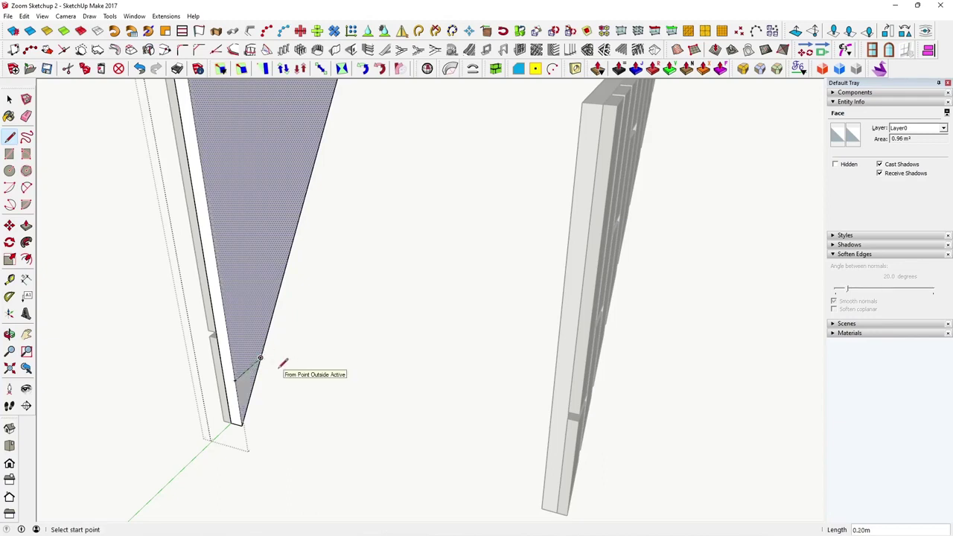
pyautogui.press('space')
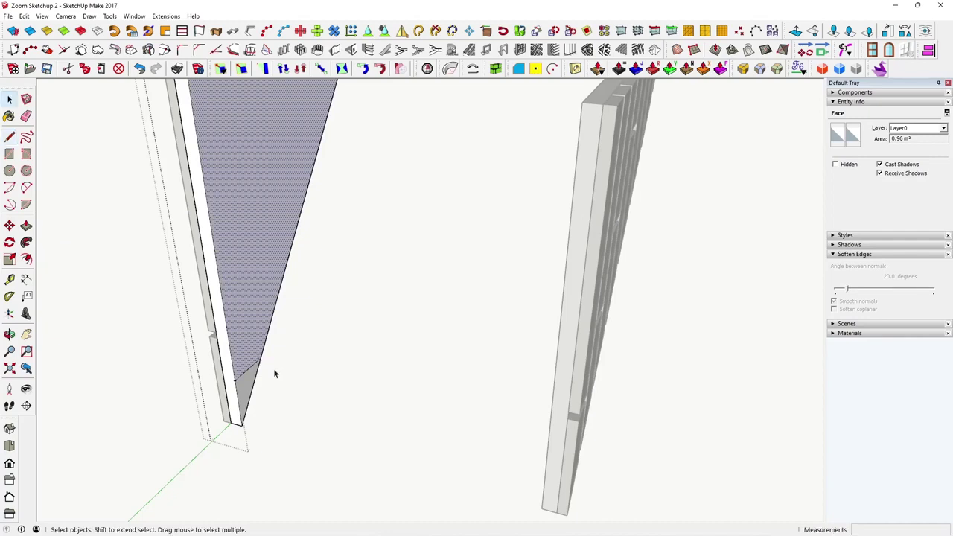
# Push/Pull the small bottom triangle 1.40 m across to the right panel as a connecting base
pyautogui.click(253, 389)
pyautogui.click(247, 393)
pyautogui.click(248, 391)
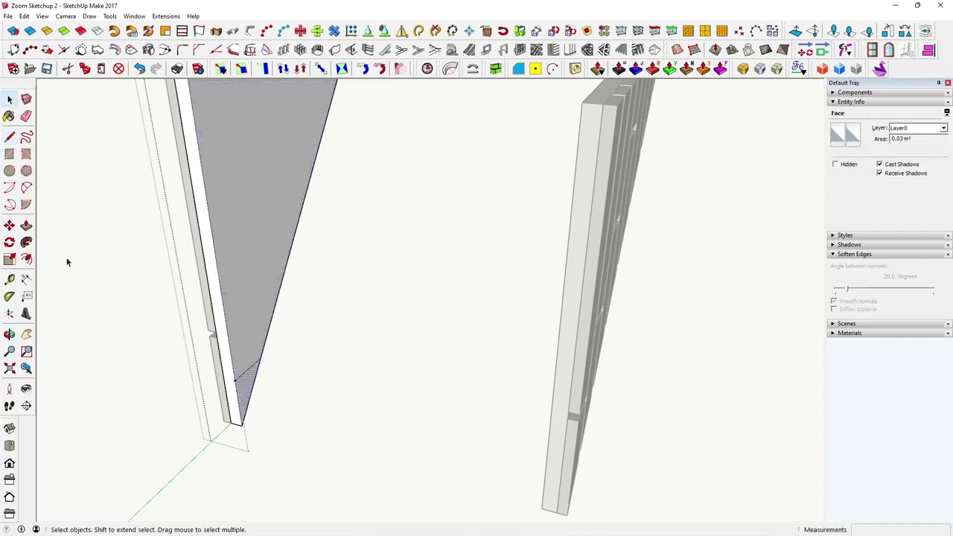
pyautogui.click(27, 227)
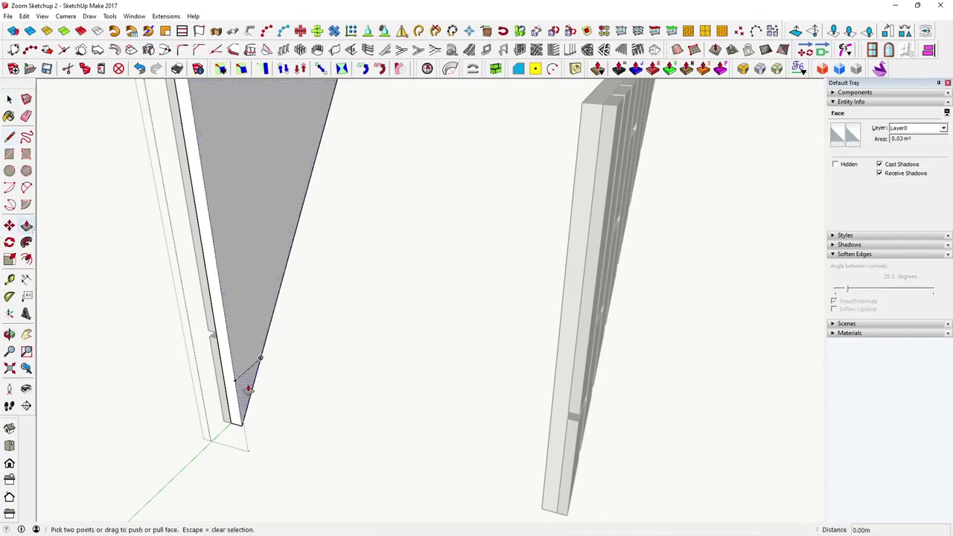
pyautogui.click(248, 389)
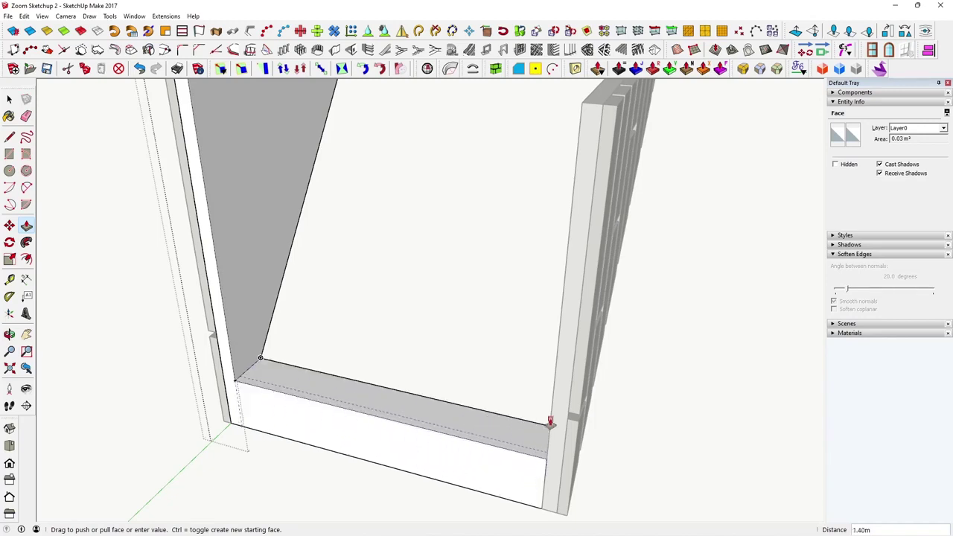
pyautogui.click(549, 422)
pyautogui.scroll(-4, 439, 410)
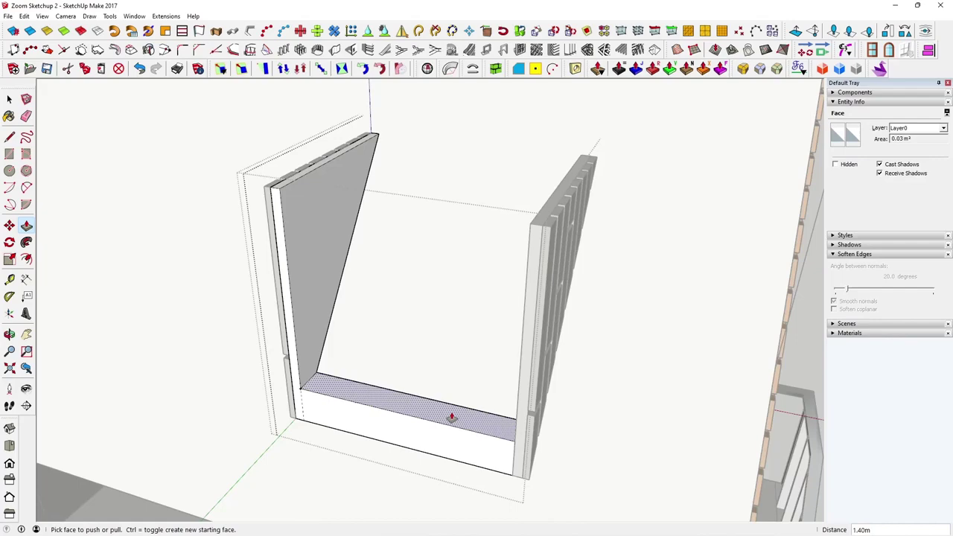
pyautogui.moveTo(451, 417); pyautogui.dragTo(438, 403, button='middle')
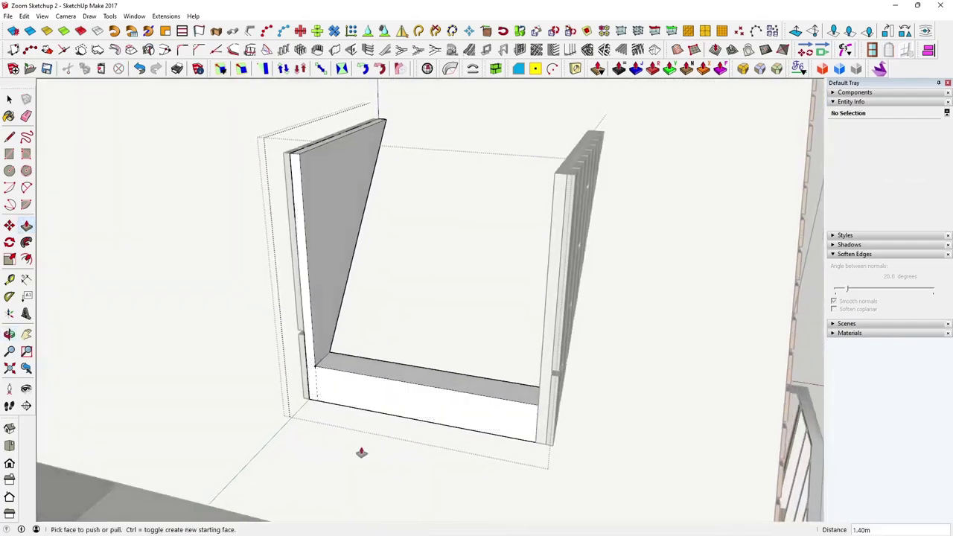
pyautogui.press('space')
pyautogui.scroll(-4, 537, 460)
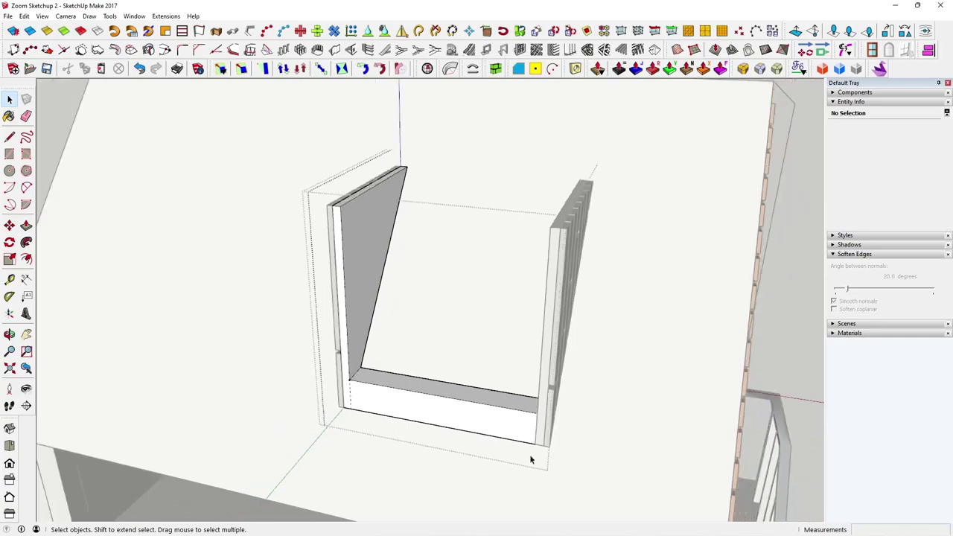
# Close the group edit and select the dormer box and house groups
pyautogui.click(784, 347)
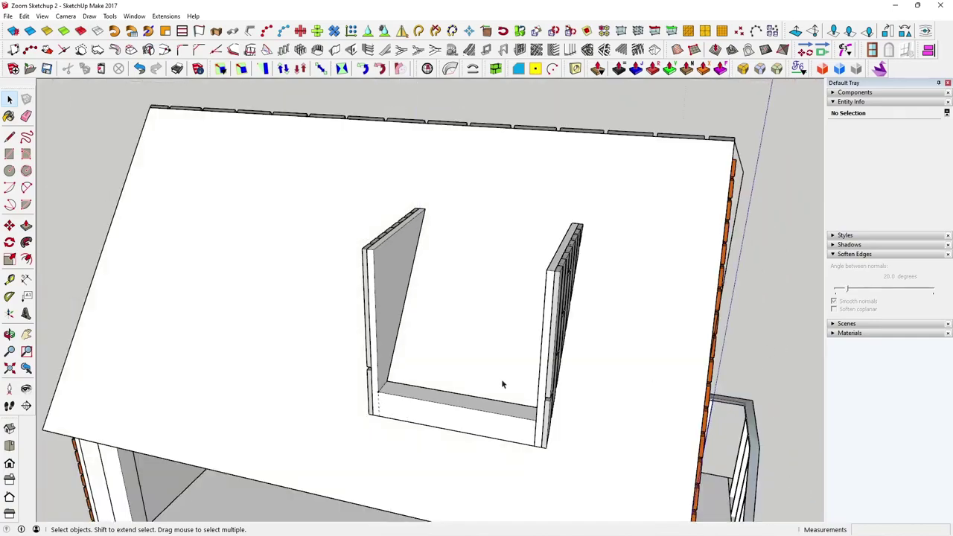
pyautogui.moveTo(502, 384); pyautogui.dragTo(450, 373, button='middle')
pyautogui.press('space')
pyautogui.click(494, 421)
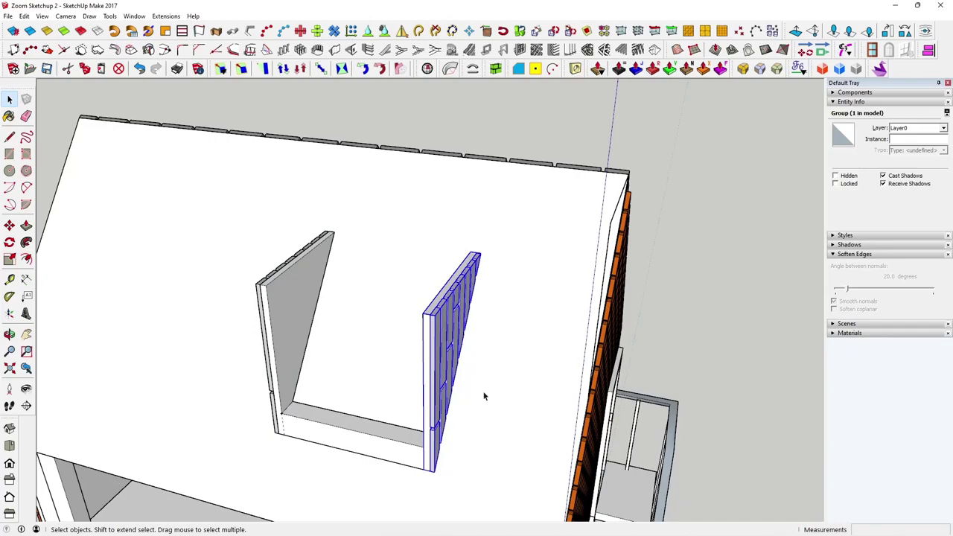
pyautogui.click(288, 320)
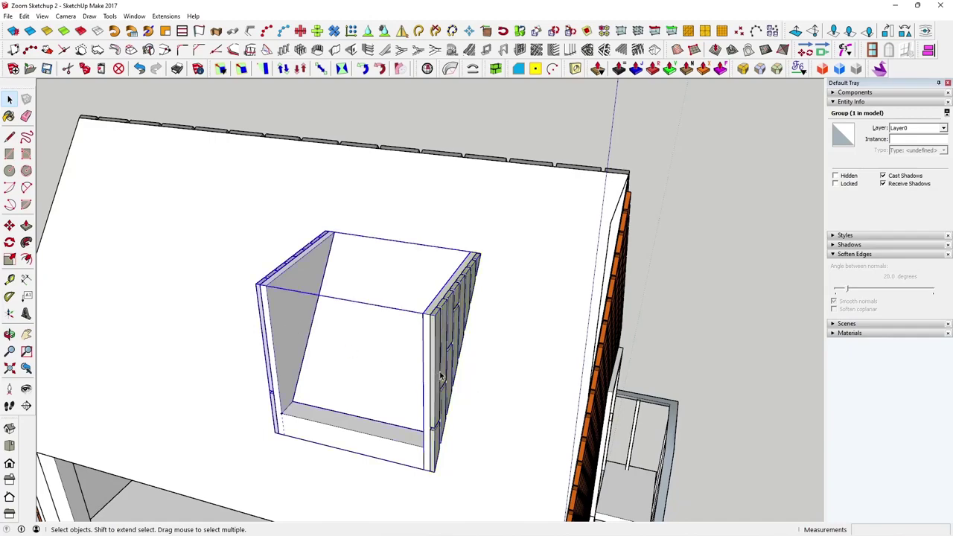
pyautogui.click(360, 400)
pyautogui.moveTo(360, 400)
pyautogui.mouseDown(button='middle')
pyautogui.moveTo(343, 430)
pyautogui.moveTo(415, 443)
pyautogui.moveTo(353, 405)
pyautogui.mouseUp(button='middle')
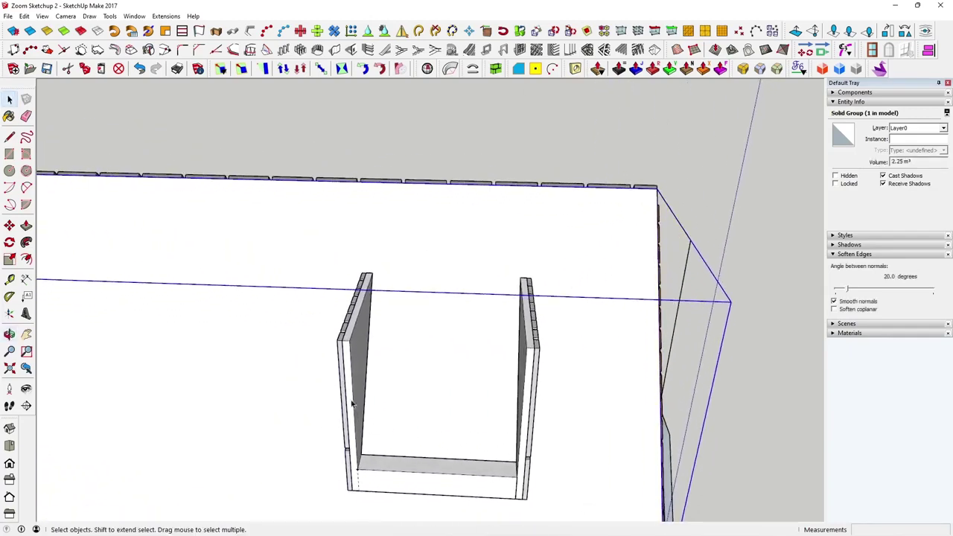
pyautogui.click(26, 188)
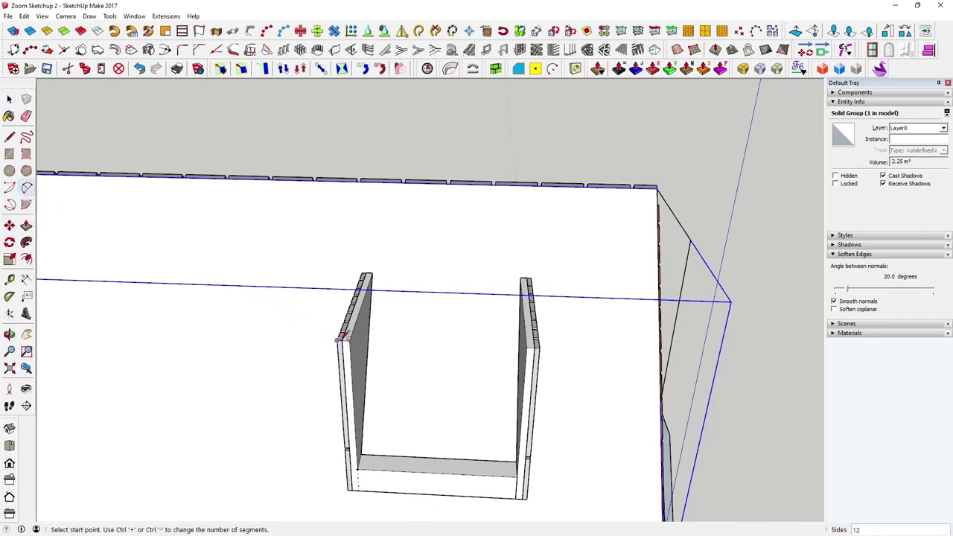
pyautogui.scroll(1, 341, 340)
pyautogui.scroll(2, 341, 340)
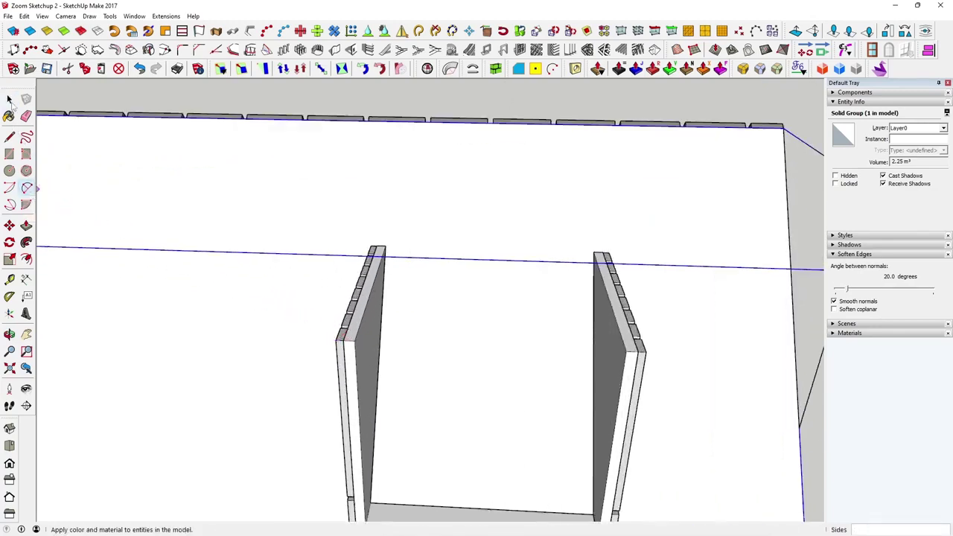
pyautogui.click(9, 100)
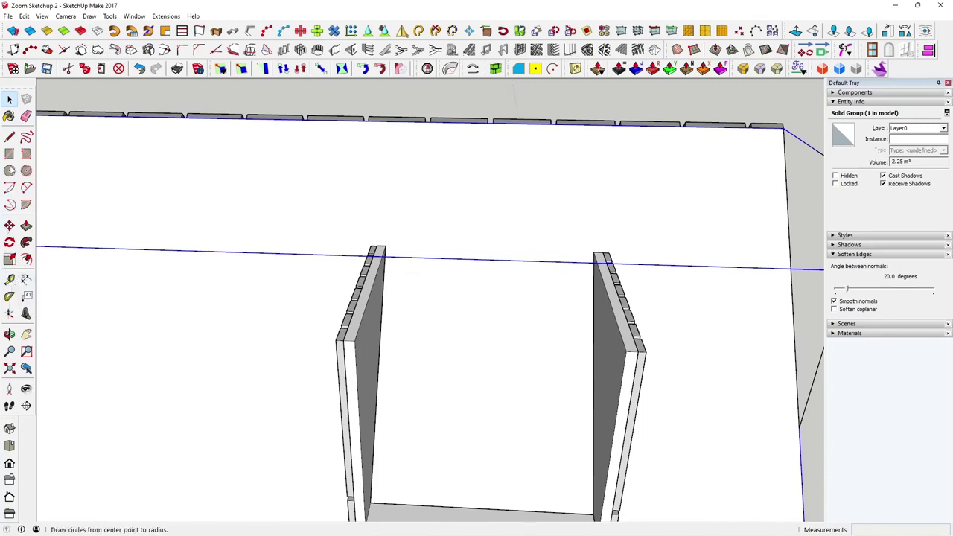
# Draw 0.15 m lines along the red axis outward from the left and right walls' top corners
pyautogui.click(10, 137)
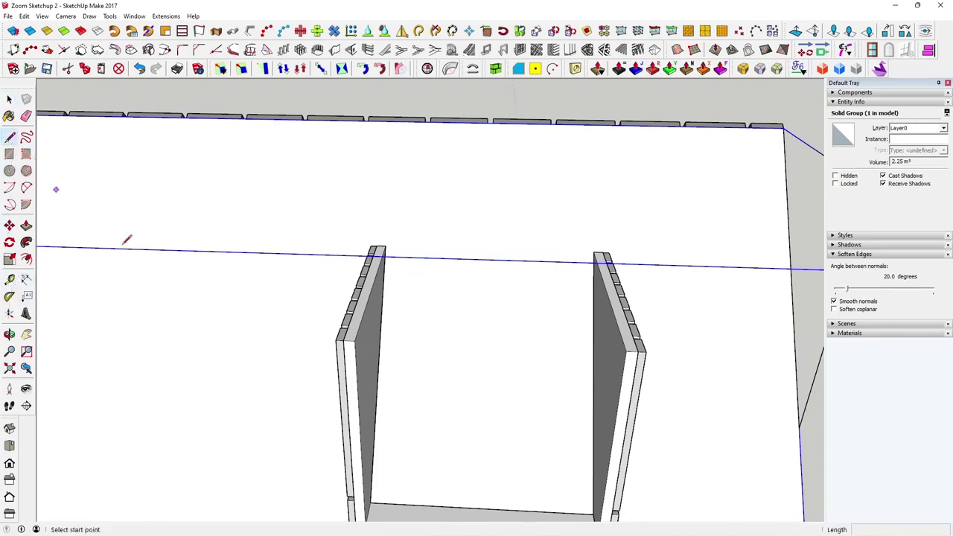
pyautogui.click(355, 340)
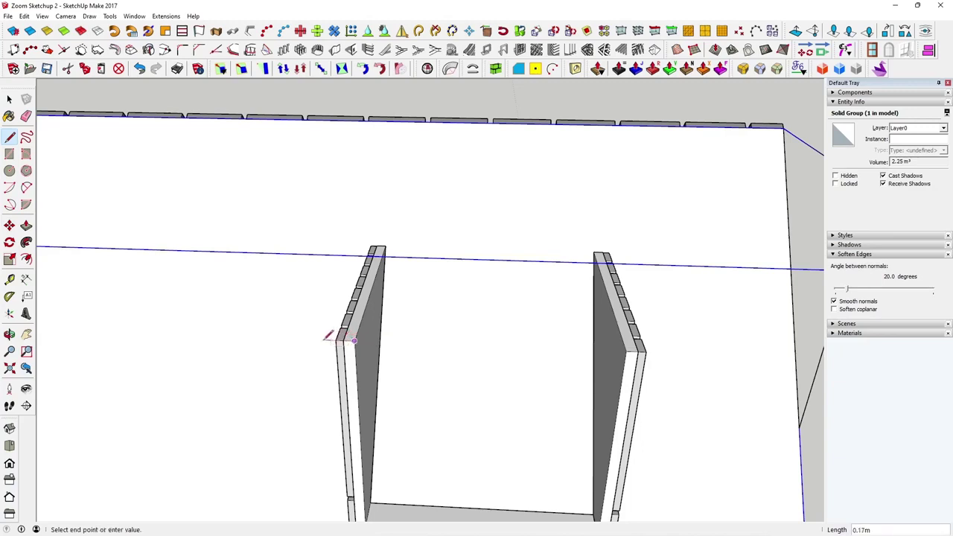
pyautogui.press('Escape')
pyautogui.click(337, 340)
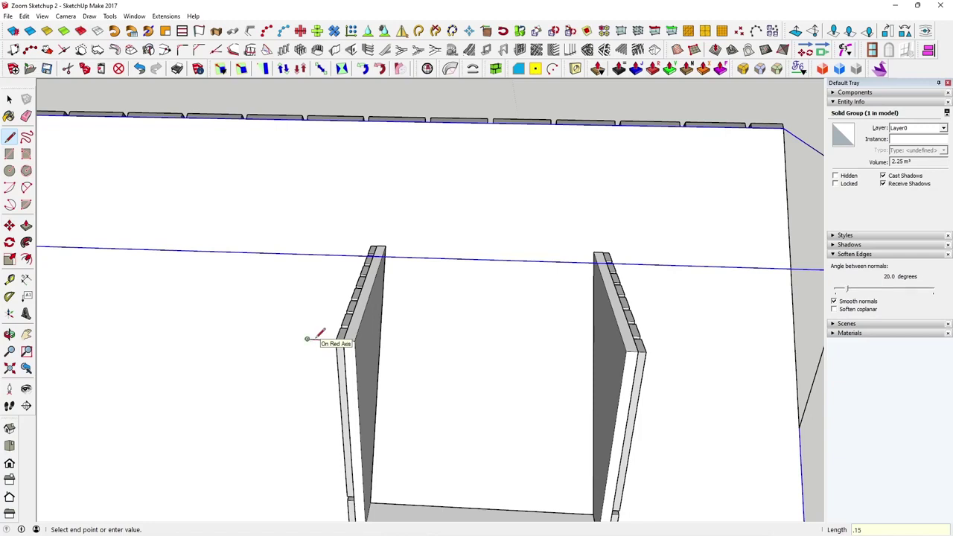
pyautogui.click(308, 339)
pyautogui.press('Escape')
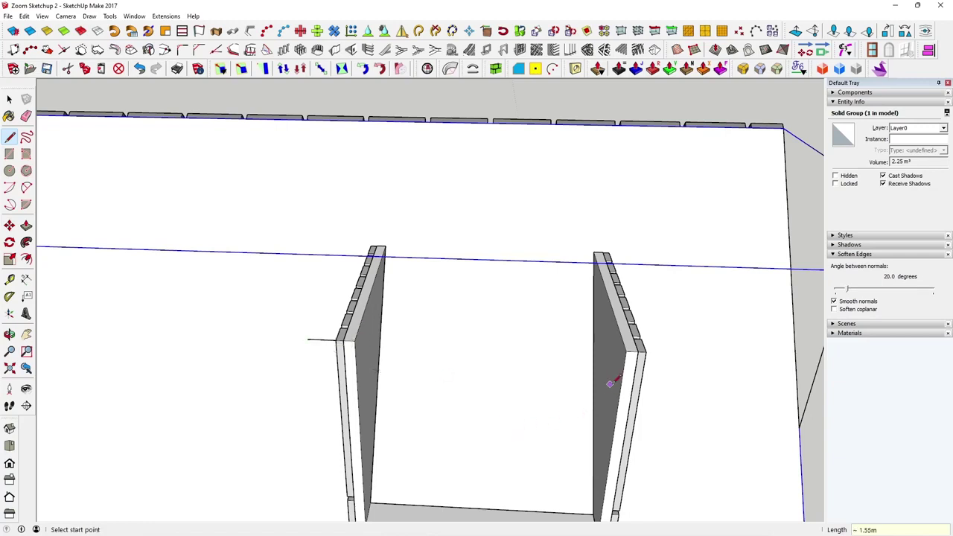
pyautogui.click(645, 351)
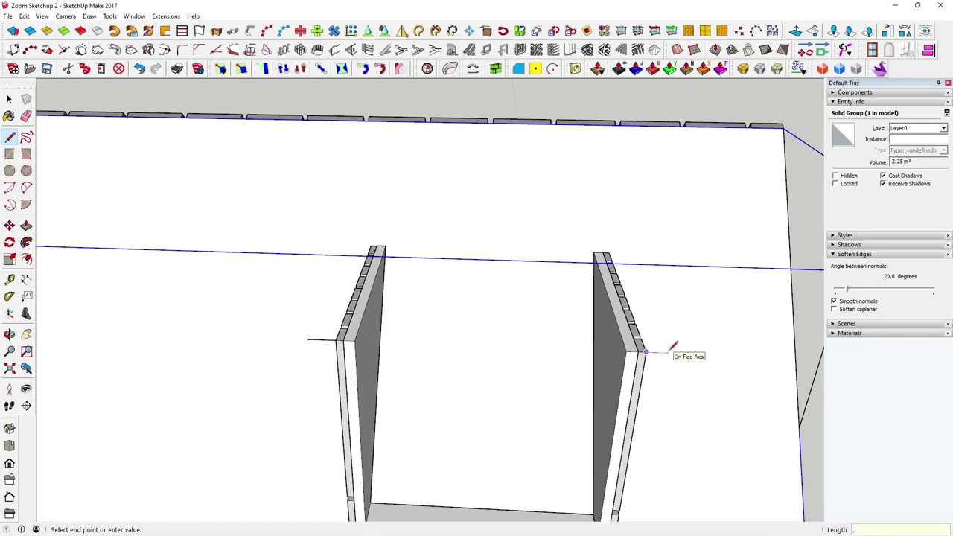
pyautogui.write('.15')
pyautogui.press('Return')
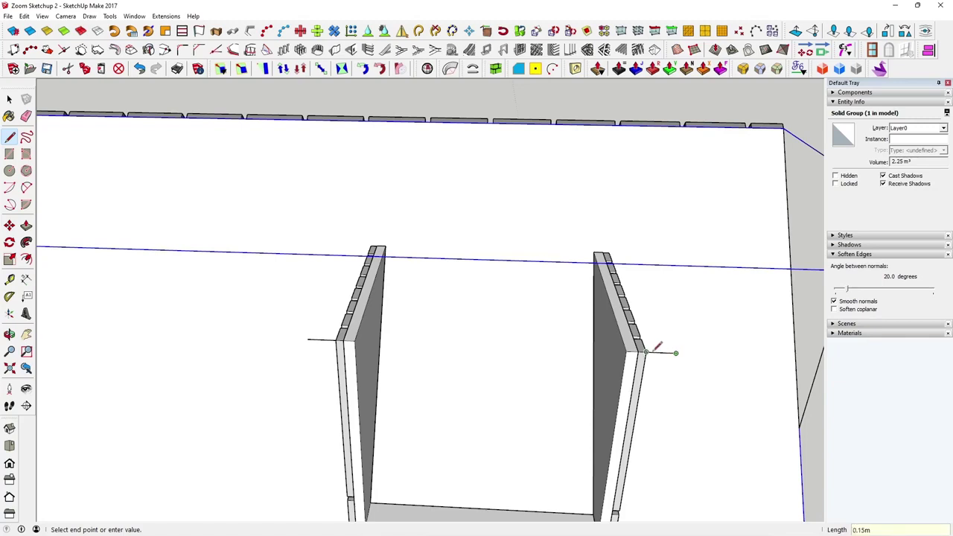
pyautogui.press('Escape')
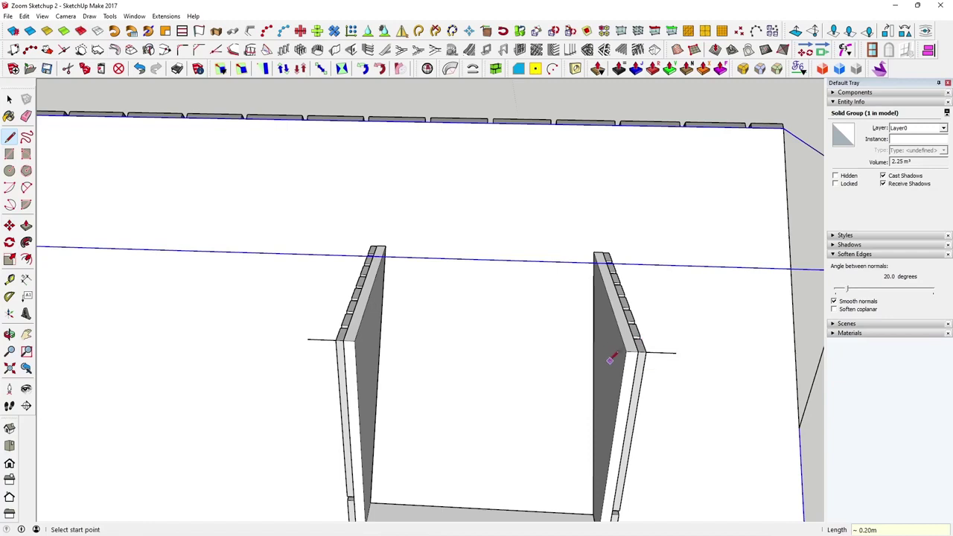
pyautogui.moveTo(610, 360); pyautogui.dragTo(590, 314, button='middle')
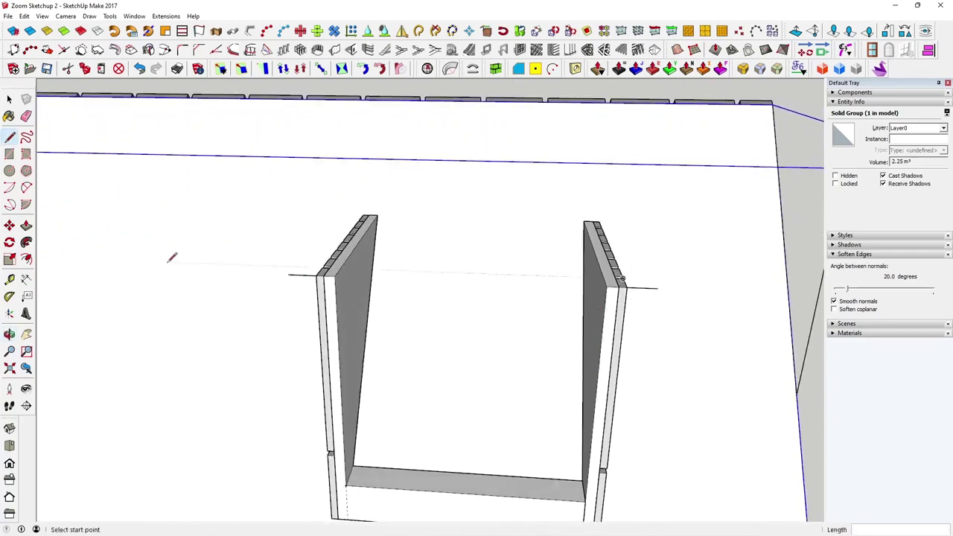
pyautogui.click(9, 99)
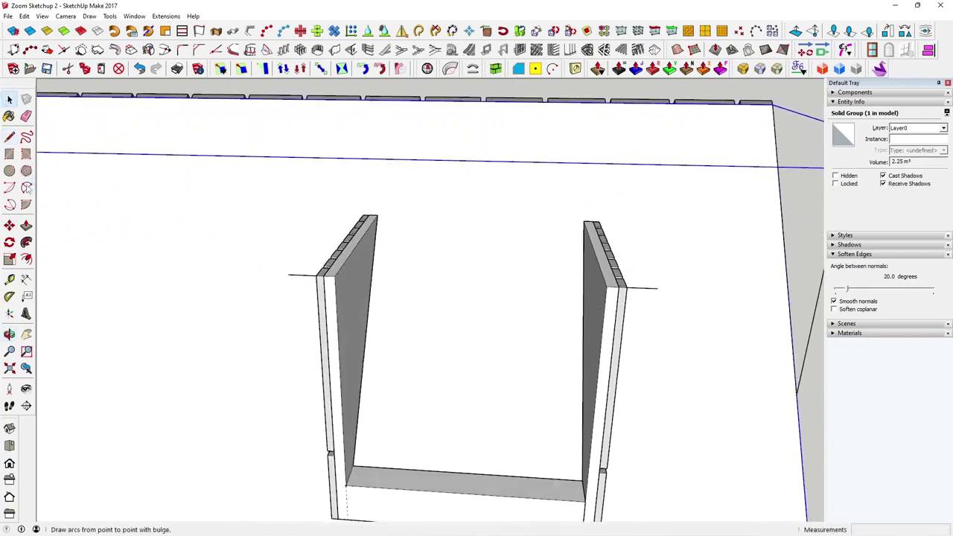
# Draw a two-point arc between the outer line ends, settling on a 0.4 m bulge
pyautogui.click(26, 188)
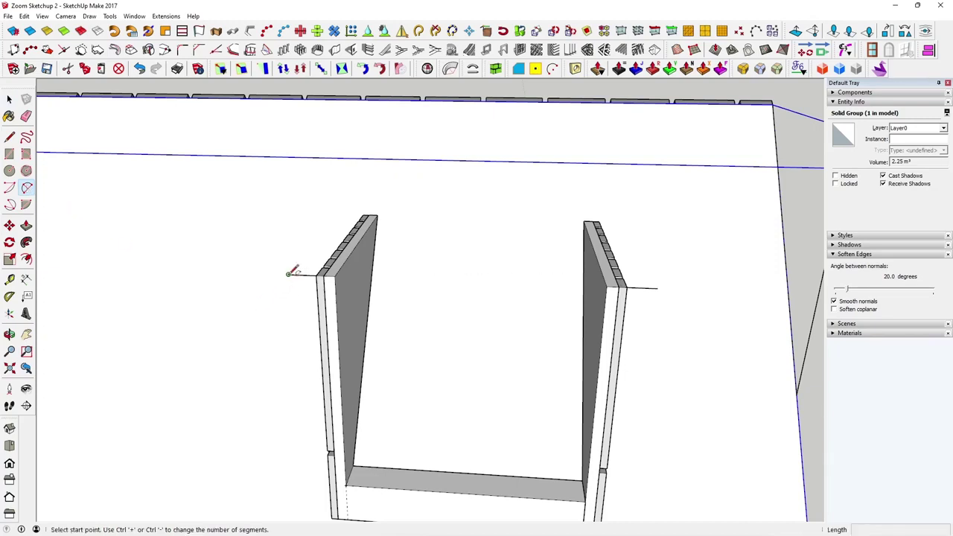
pyautogui.click(288, 275)
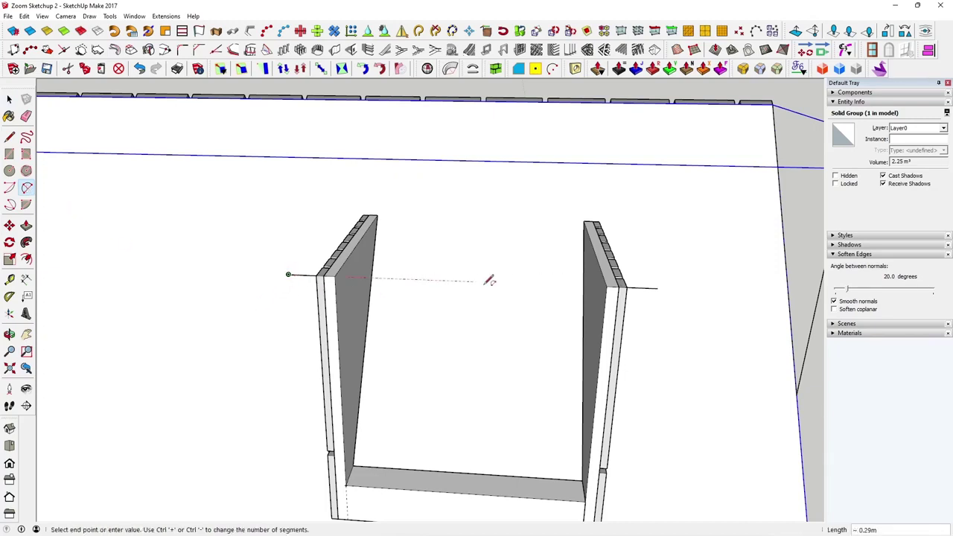
pyautogui.click(658, 288)
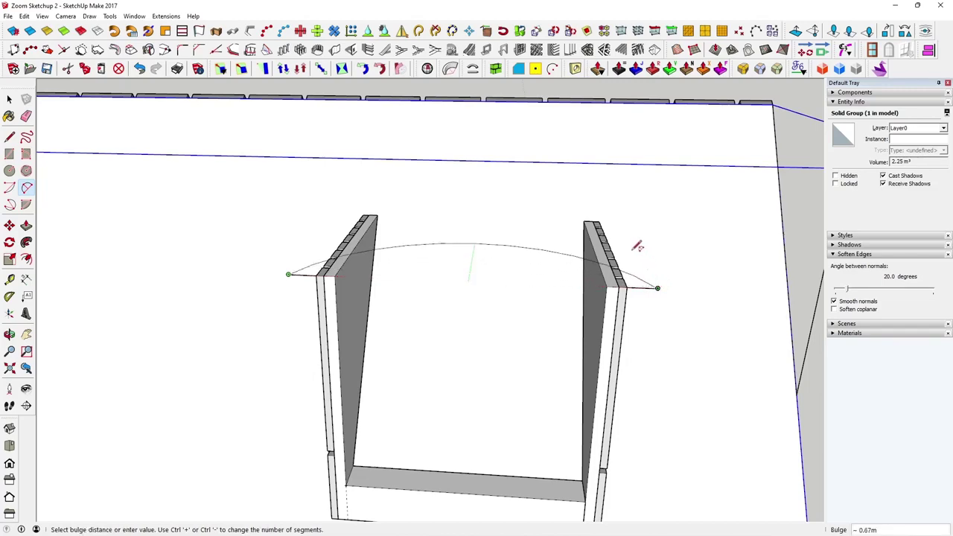
pyautogui.moveTo(630, 247); pyautogui.dragTo(553, 397, button='middle')
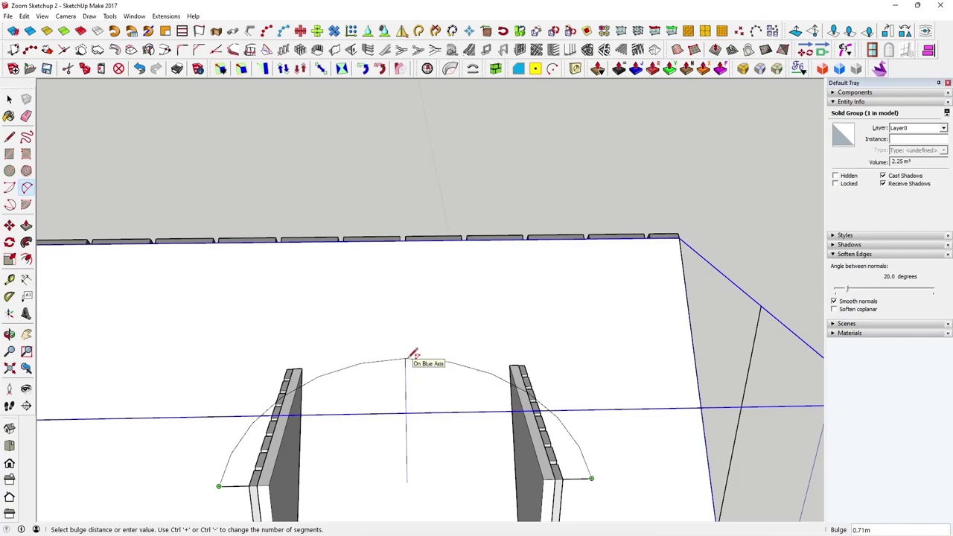
pyautogui.write('.3')
pyautogui.press('Return')
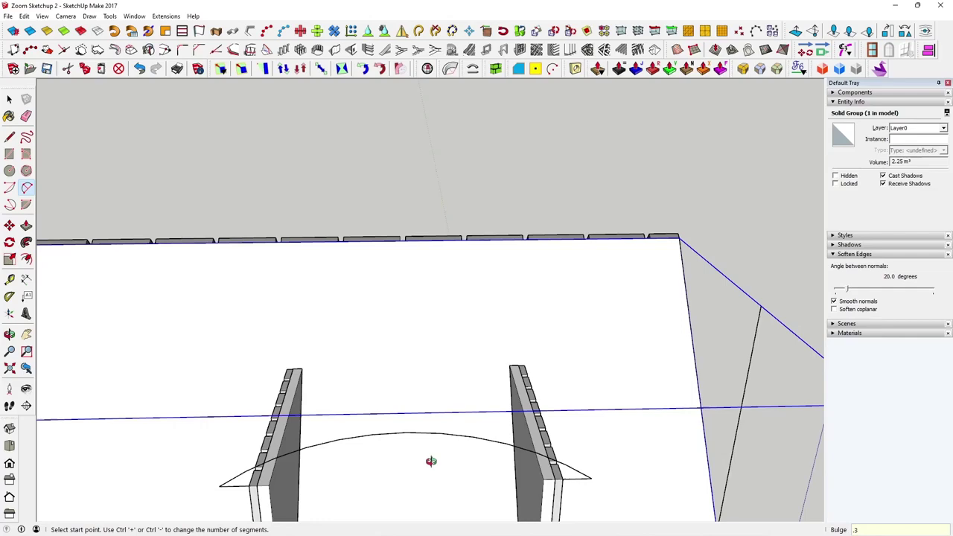
pyautogui.moveTo(432, 460); pyautogui.dragTo(426, 269, button='middle')
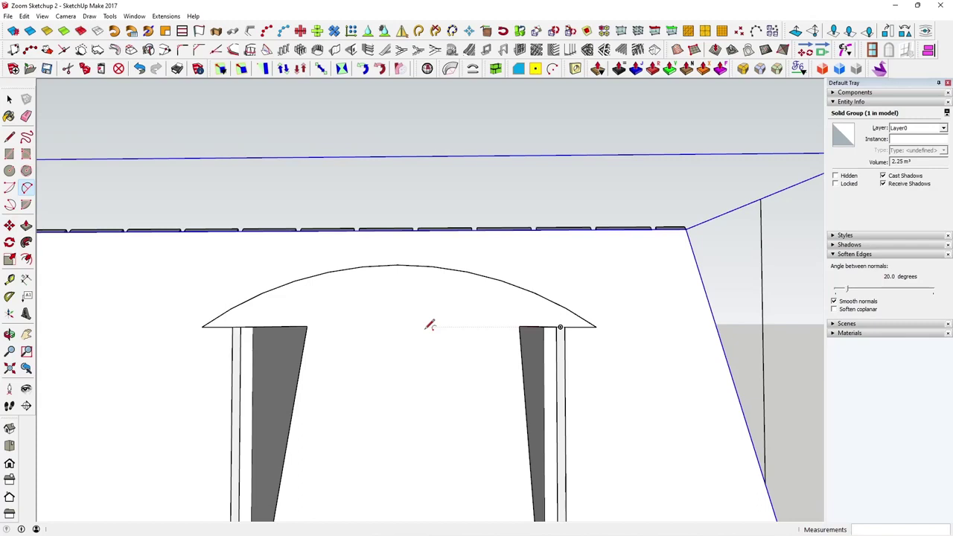
pyautogui.press('Return')
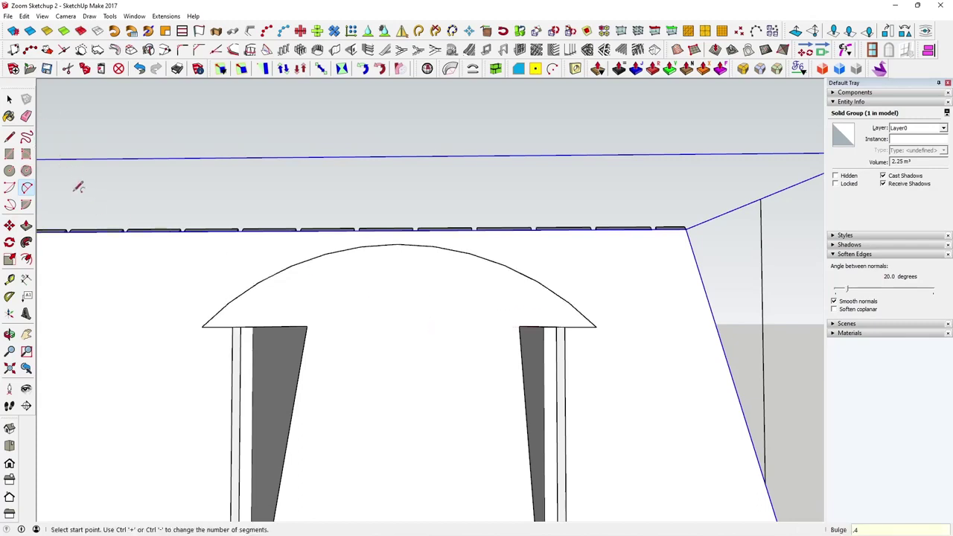
# Draw a straight line between the arc's ends to close the arch face
pyautogui.click(9, 137)
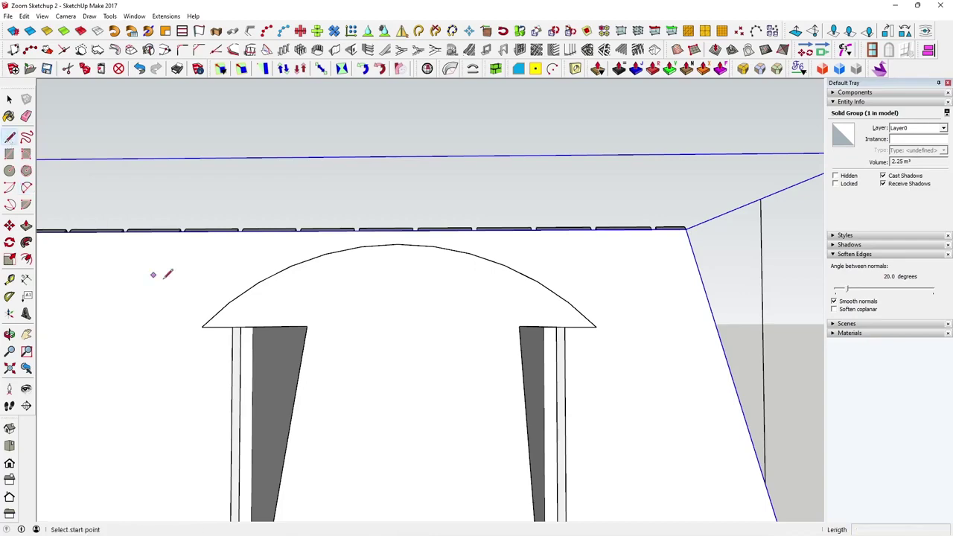
pyautogui.click(232, 327)
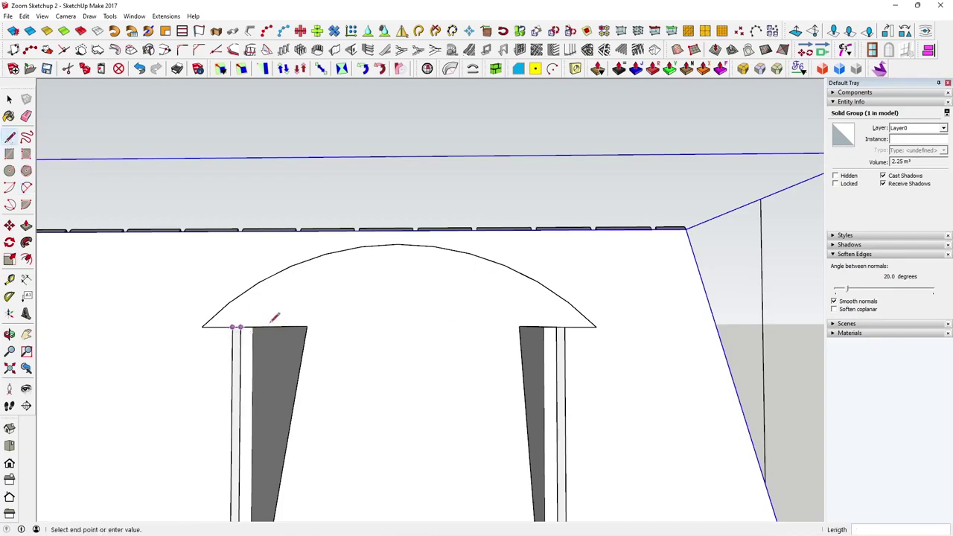
pyautogui.click(566, 326)
pyautogui.moveTo(566, 326); pyautogui.dragTo(332, 412, button='middle')
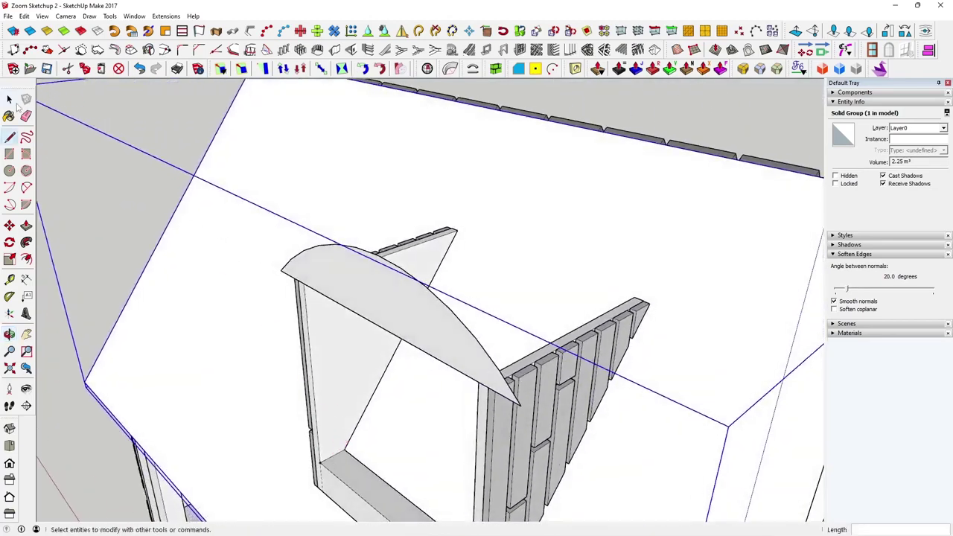
pyautogui.click(10, 99)
pyautogui.click(81, 159)
# Push/Pull the arched face back 1.62 m until it meets the main roof
pyautogui.click(419, 316)
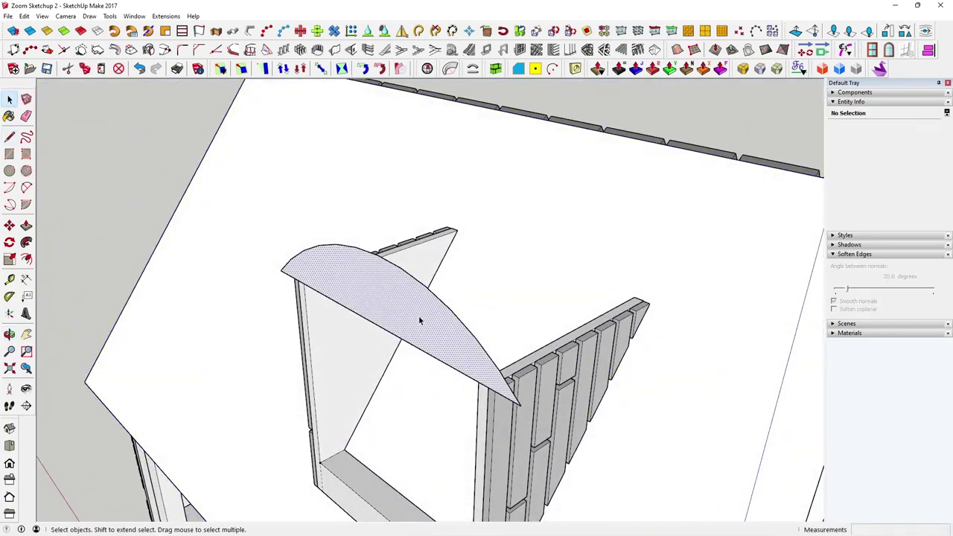
pyautogui.moveTo(418, 315); pyautogui.dragTo(390, 337, button='middle')
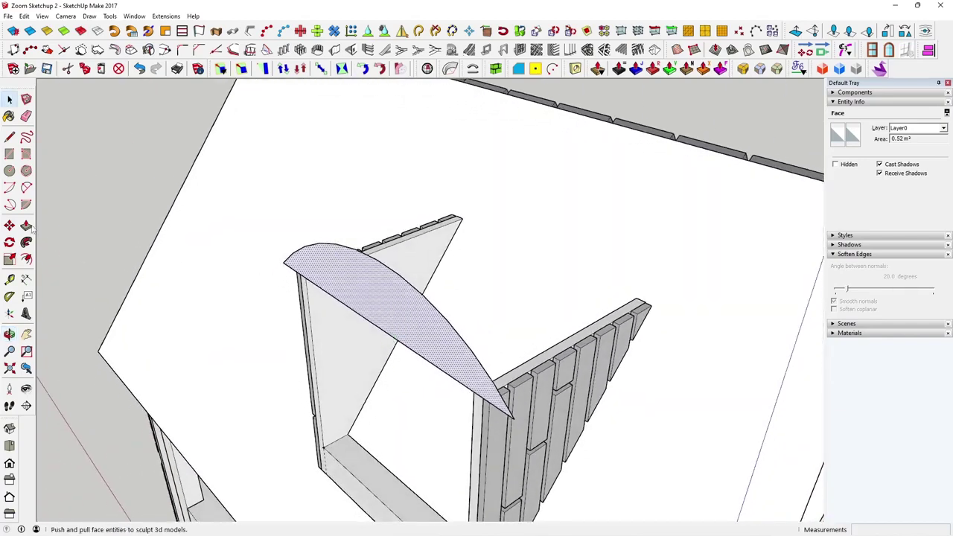
pyautogui.click(26, 226)
pyautogui.click(384, 313)
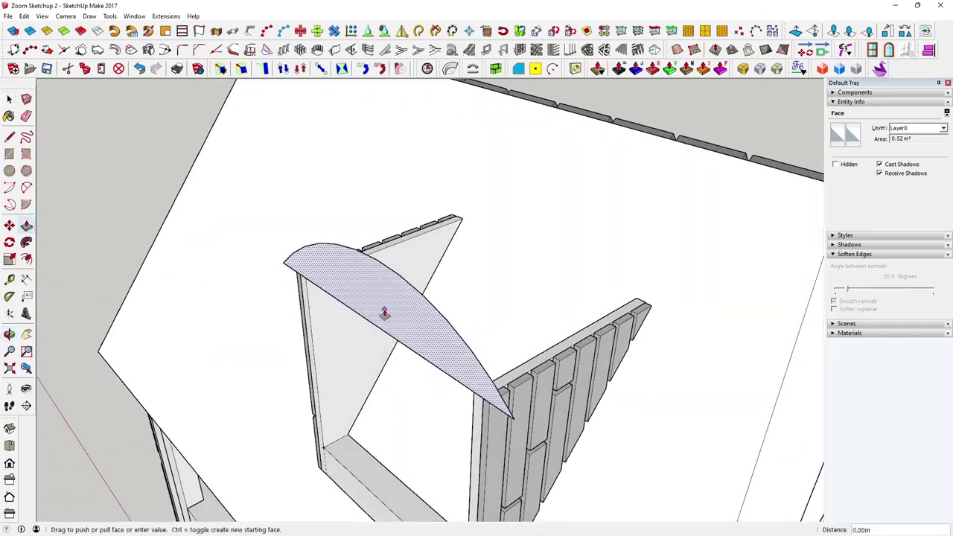
pyautogui.click(381, 269)
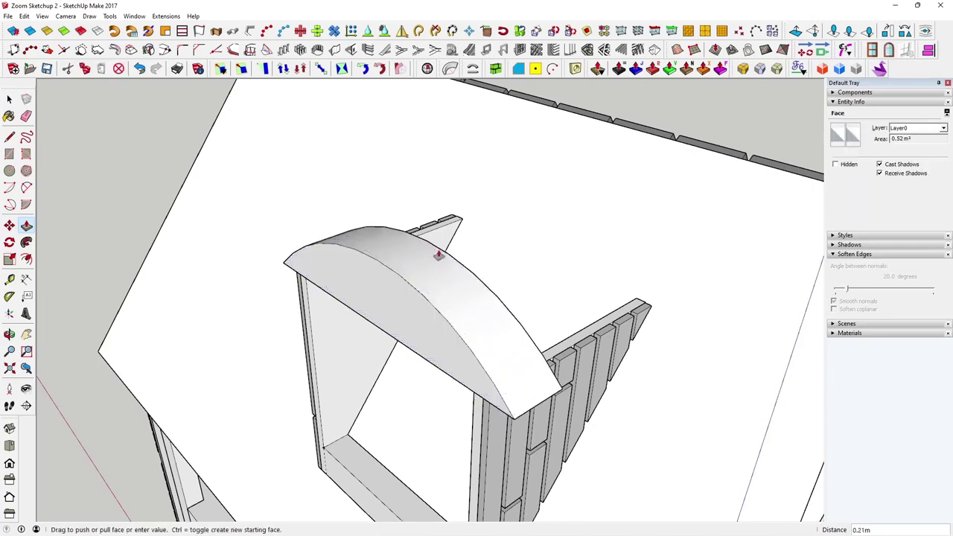
pyautogui.moveTo(496, 250); pyautogui.dragTo(540, 257, button='middle')
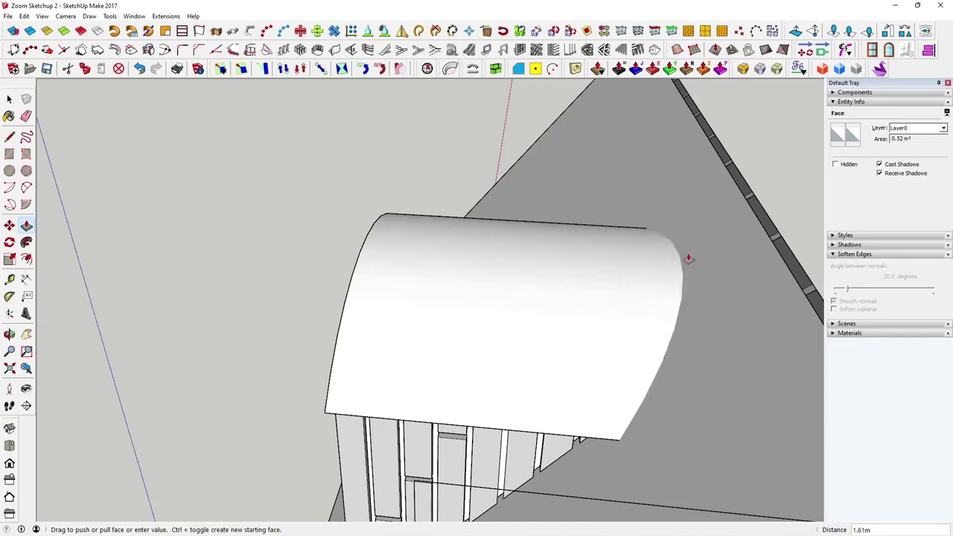
pyautogui.click(689, 259)
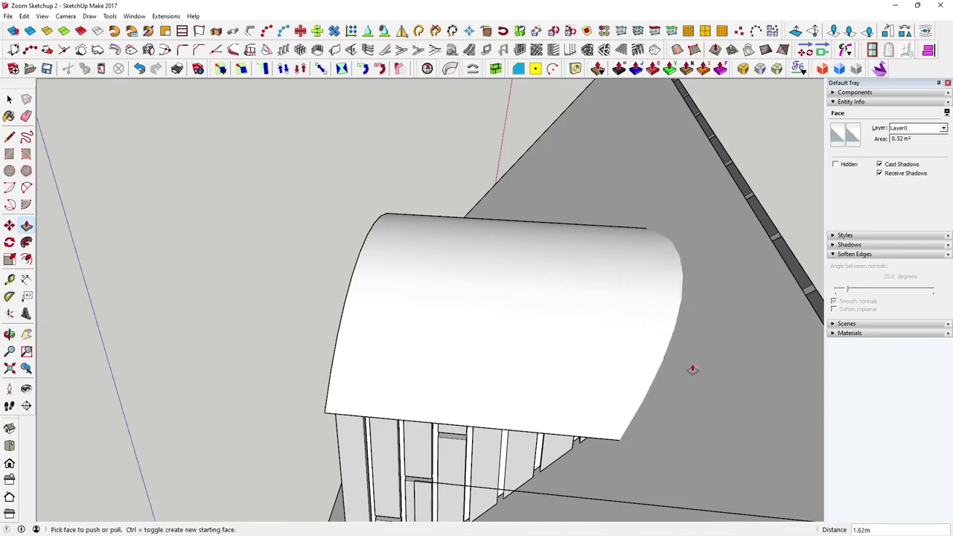
pyautogui.moveTo(692, 366); pyautogui.dragTo(720, 239, button='middle')
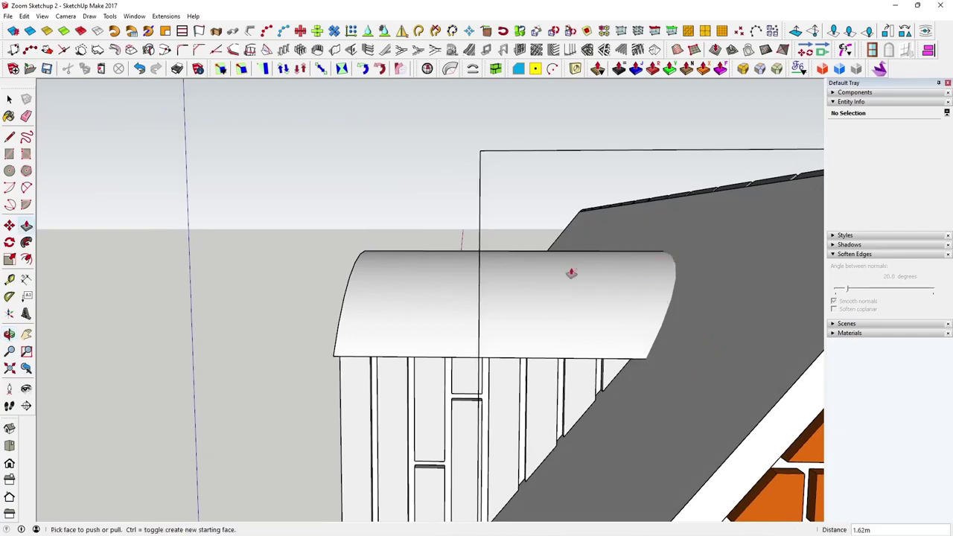
# Copy the roof group's top face and Paste In Place over the roof
pyautogui.click(9, 99)
pyautogui.scroll(-2, 247, 251)
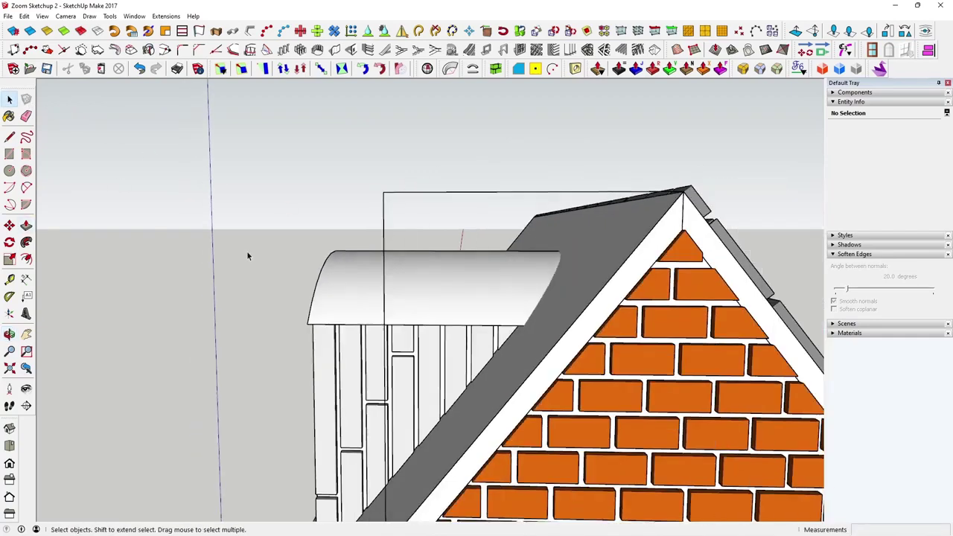
pyautogui.moveTo(248, 256); pyautogui.dragTo(266, 327, button='middle')
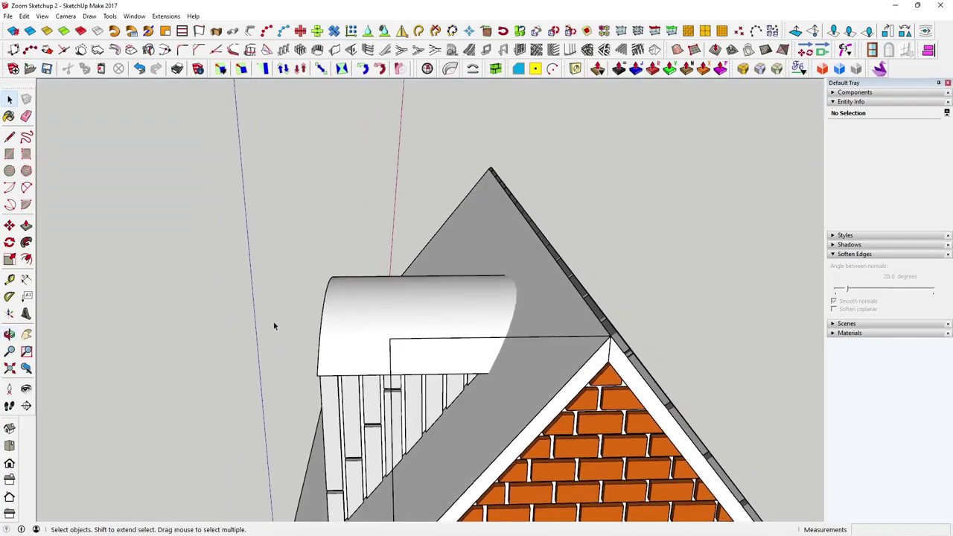
pyautogui.moveTo(432, 380); pyautogui.dragTo(459, 321, button='middle')
pyautogui.click(323, 361)
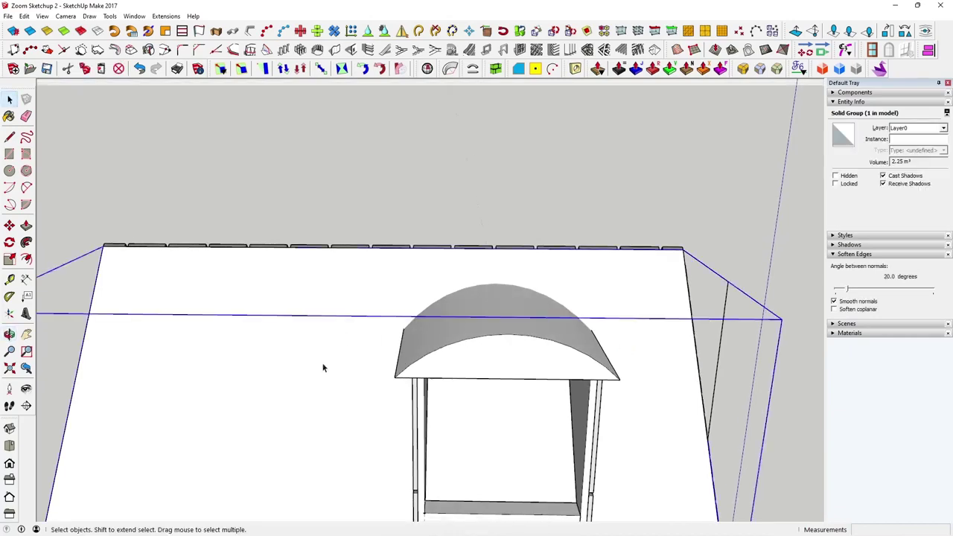
pyautogui.doubleClick(322, 367)
pyautogui.click(322, 367)
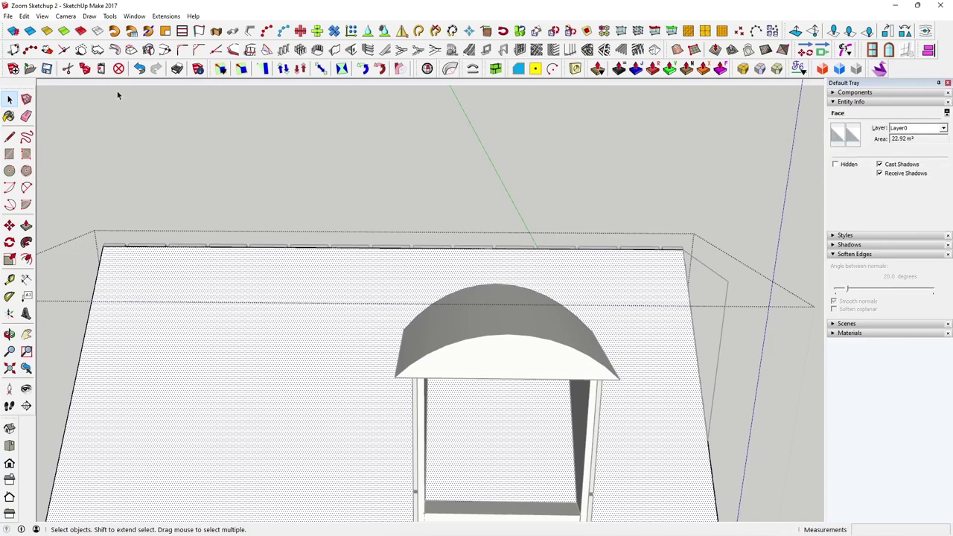
pyautogui.click(266, 227)
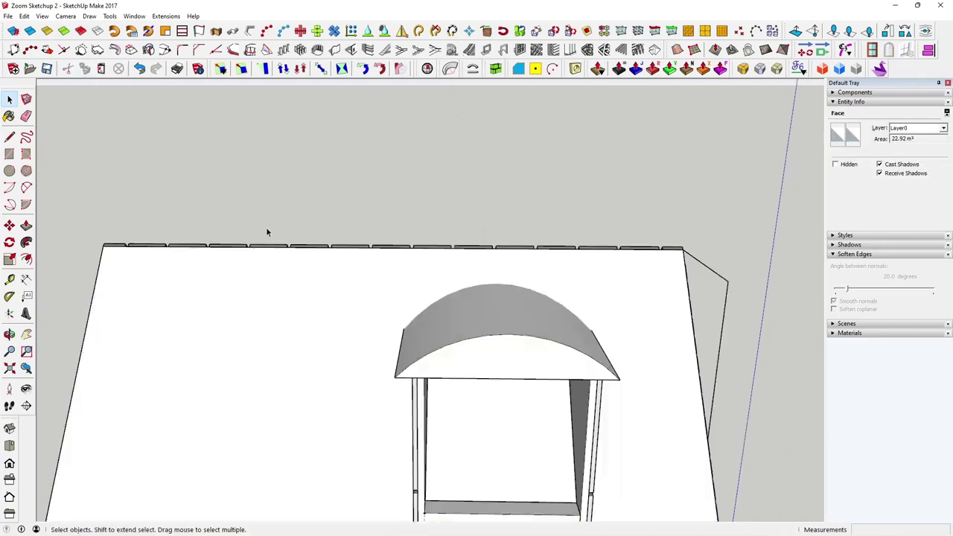
pyautogui.click(24, 16)
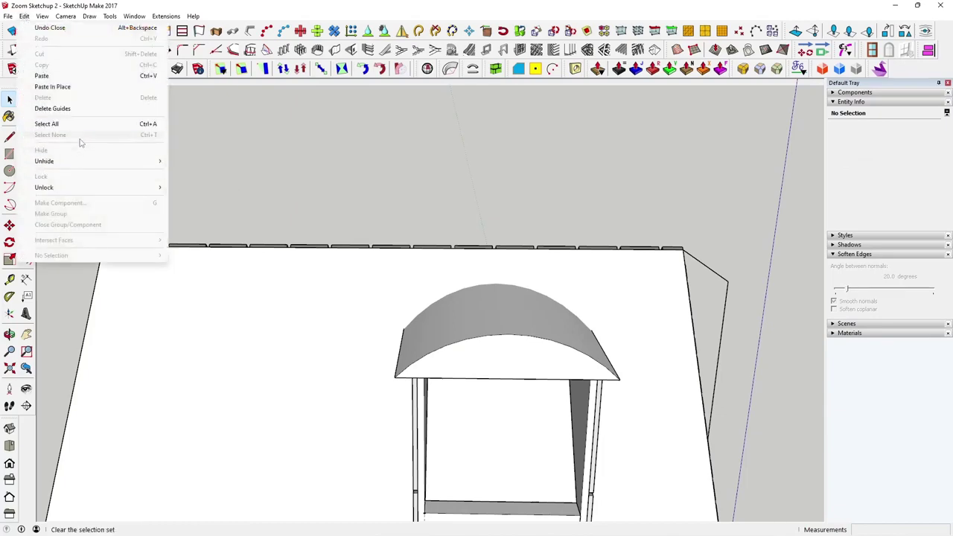
pyautogui.click(52, 87)
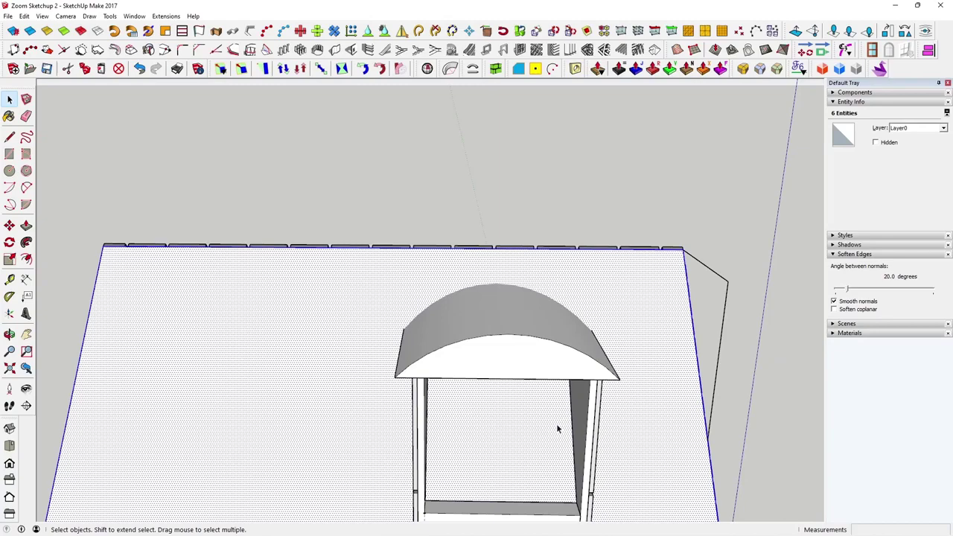
# Make the curved dormer roof a group, then select it with the pasted roof face
pyautogui.moveTo(557, 429); pyautogui.dragTo(413, 406, button='middle')
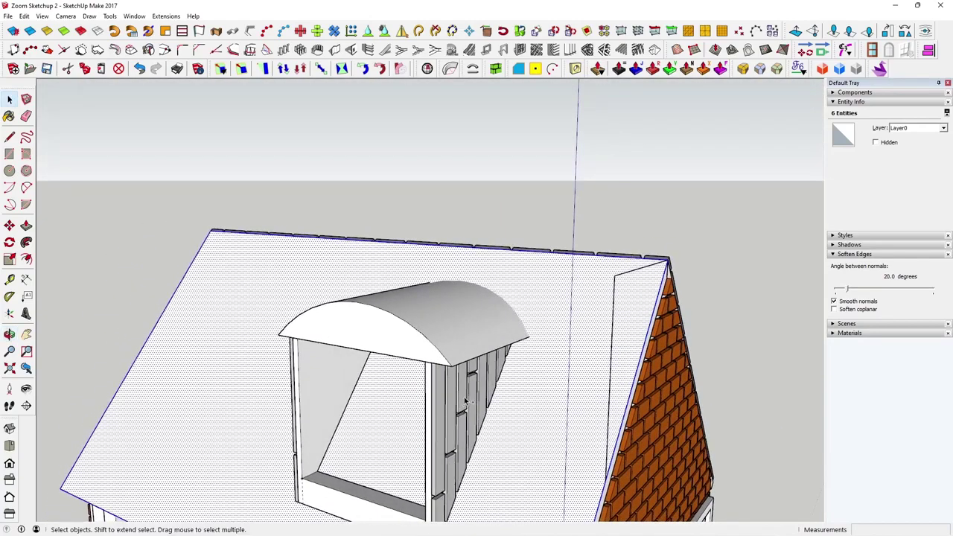
pyautogui.click(551, 420)
pyautogui.doubleClick(398, 339)
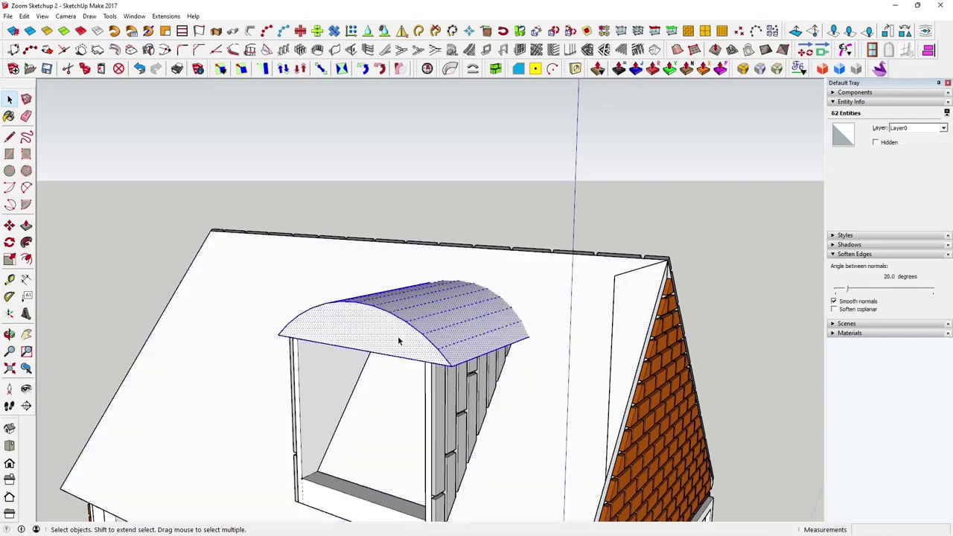
pyautogui.rightClick(398, 340)
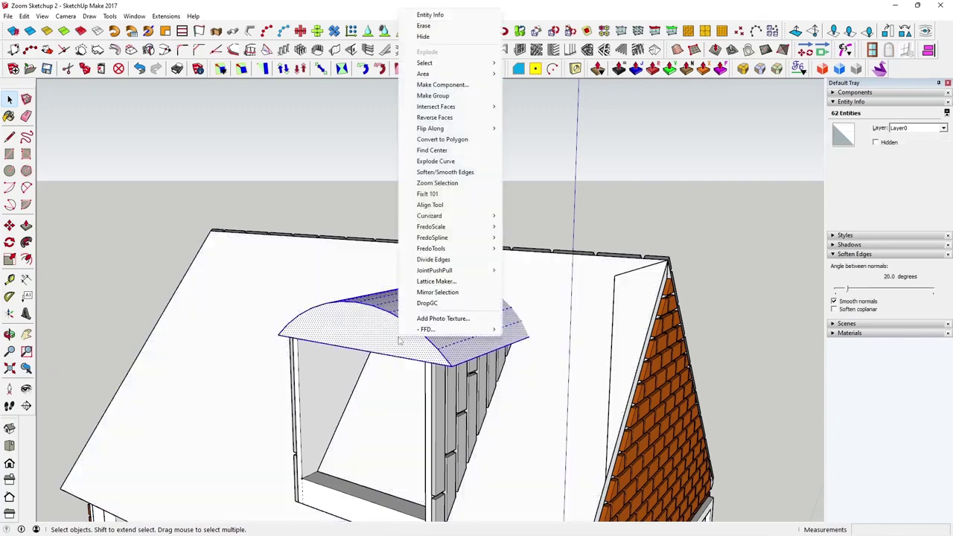
pyautogui.click(447, 96)
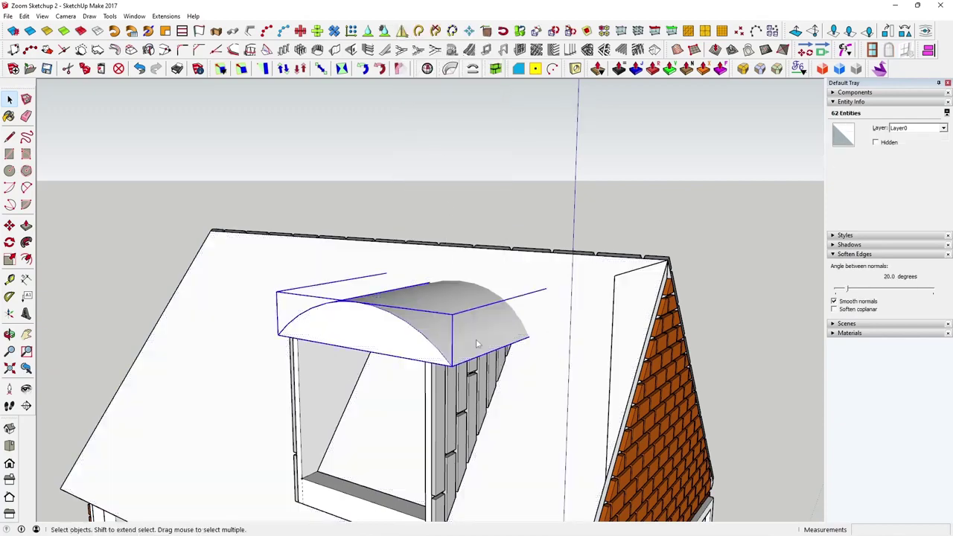
pyautogui.keyDown('shift'); pyautogui.click(516, 409); pyautogui.keyUp('shift')
pyautogui.scroll(-4, 519, 414)
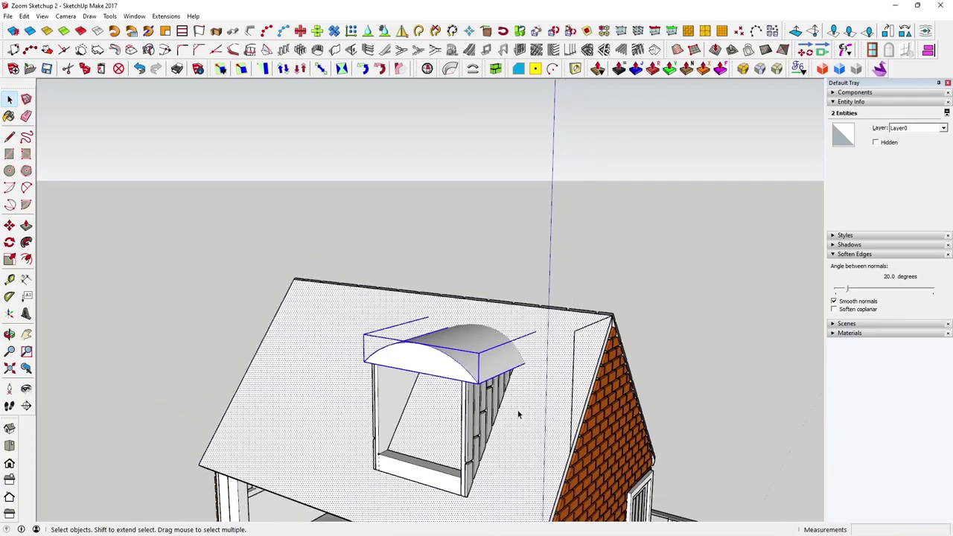
pyautogui.moveTo(514, 417); pyautogui.dragTo(373, 279, button='middle')
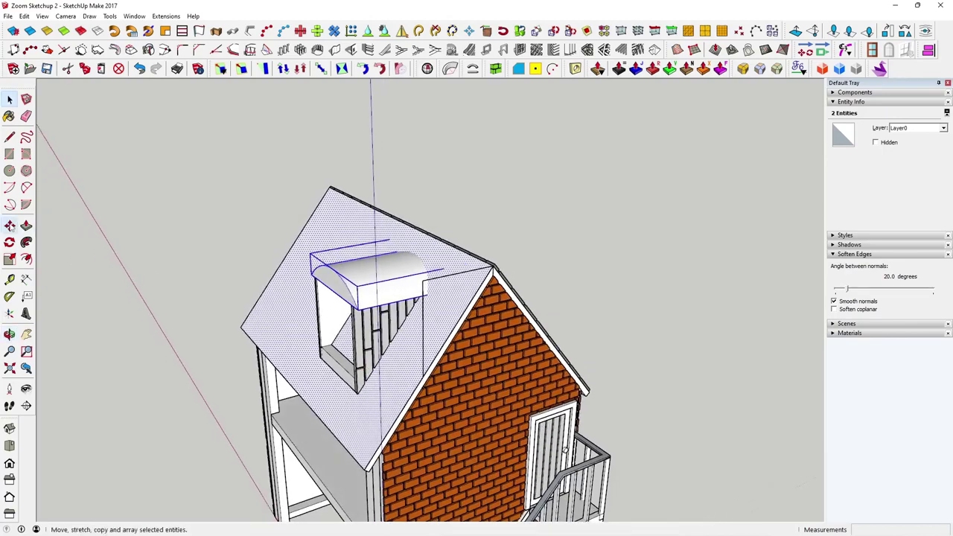
# Move the pasted roof face and dormer roof group to the left of the house
pyautogui.click(9, 225)
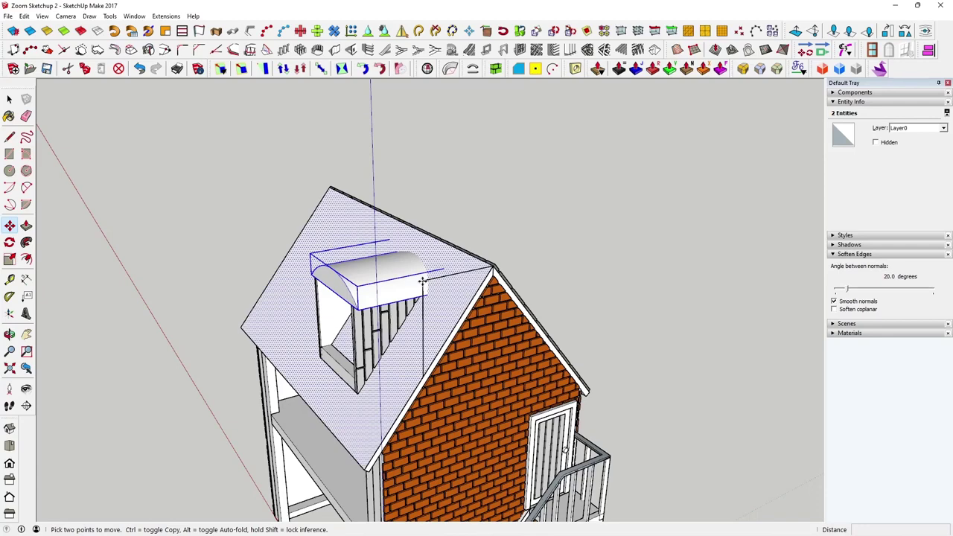
pyautogui.click(422, 281)
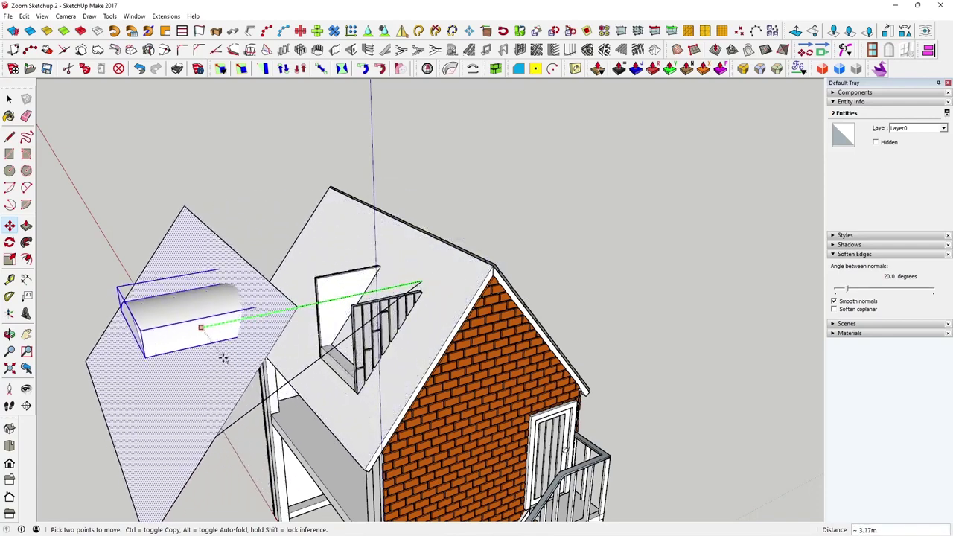
pyautogui.moveTo(221, 358); pyautogui.dragTo(298, 243, button='middle')
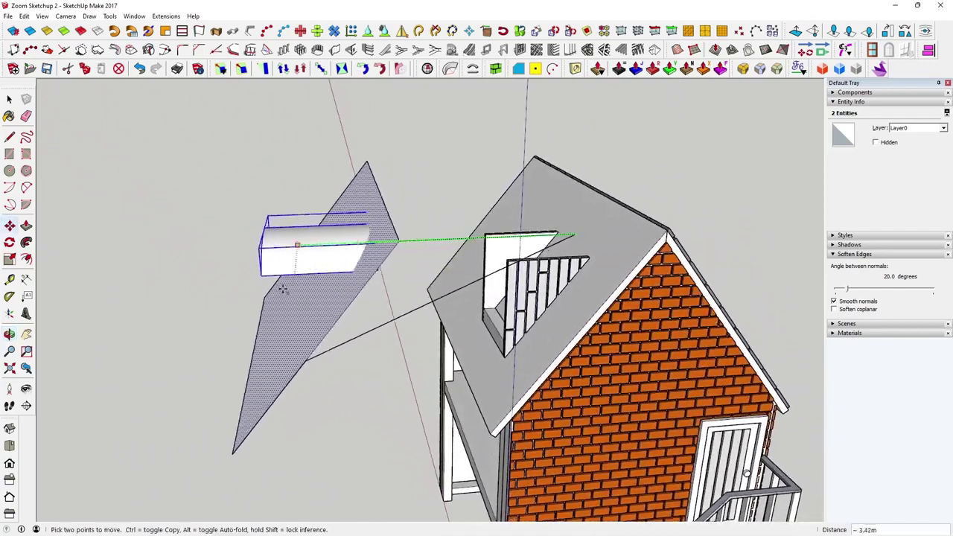
pyautogui.click(223, 251)
# Delete the stray slanted edge near the moved pieces
pyautogui.click(9, 99)
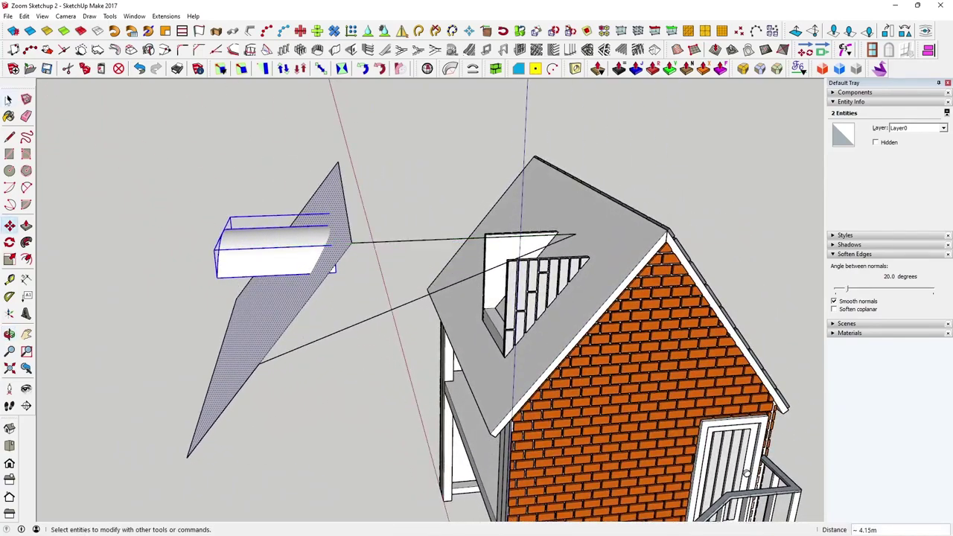
pyautogui.click(325, 384)
pyautogui.moveTo(323, 383); pyautogui.dragTo(317, 366, button='middle')
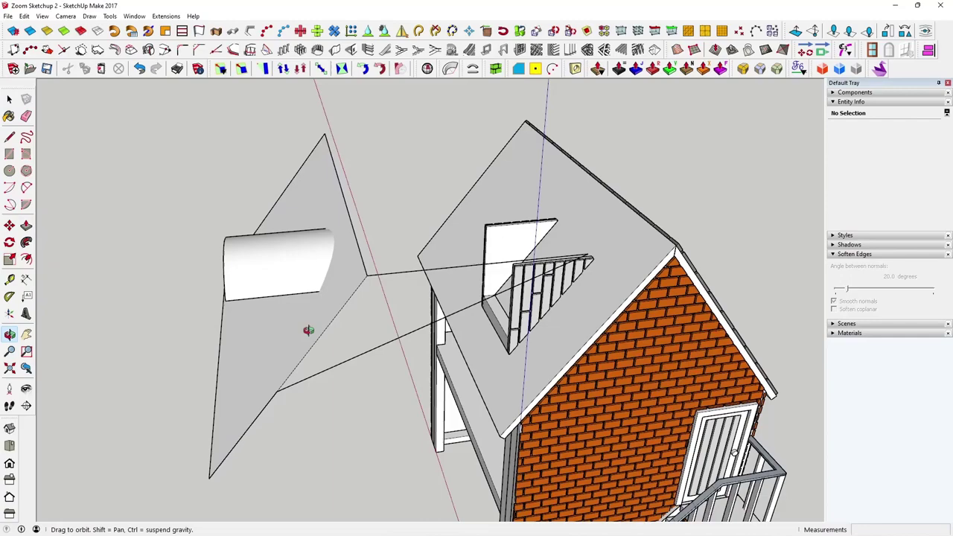
pyautogui.moveTo(309, 330); pyautogui.dragTo(280, 298, button='middle')
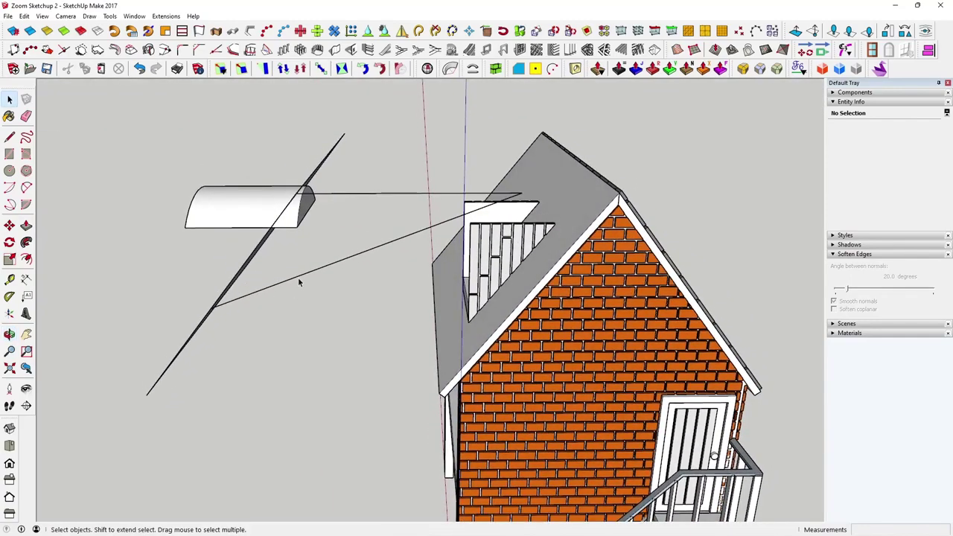
pyautogui.click(300, 281)
pyautogui.press('Delete')
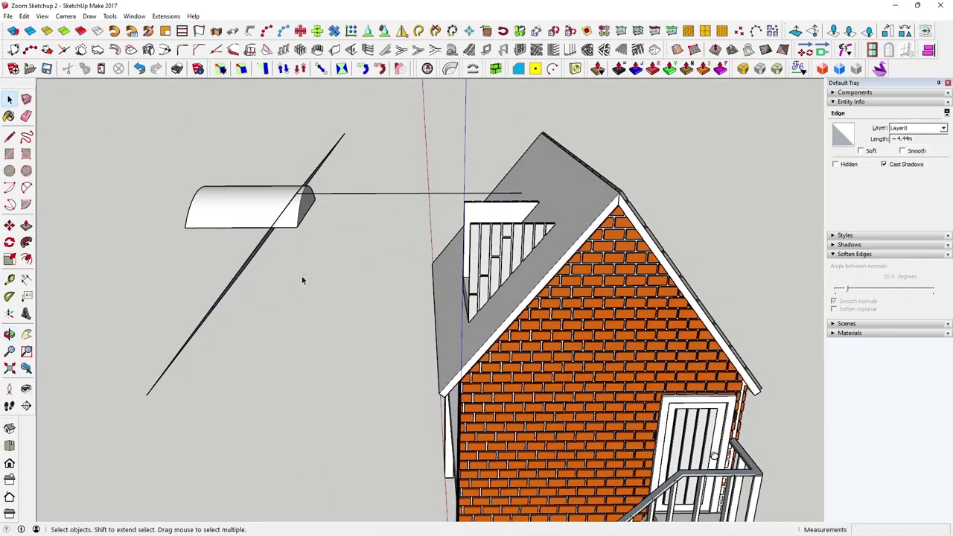
# Explode the dormer roof group
pyautogui.moveTo(354, 193); pyautogui.dragTo(276, 240, button='middle')
pyautogui.click(276, 240)
pyautogui.rightClick(277, 240)
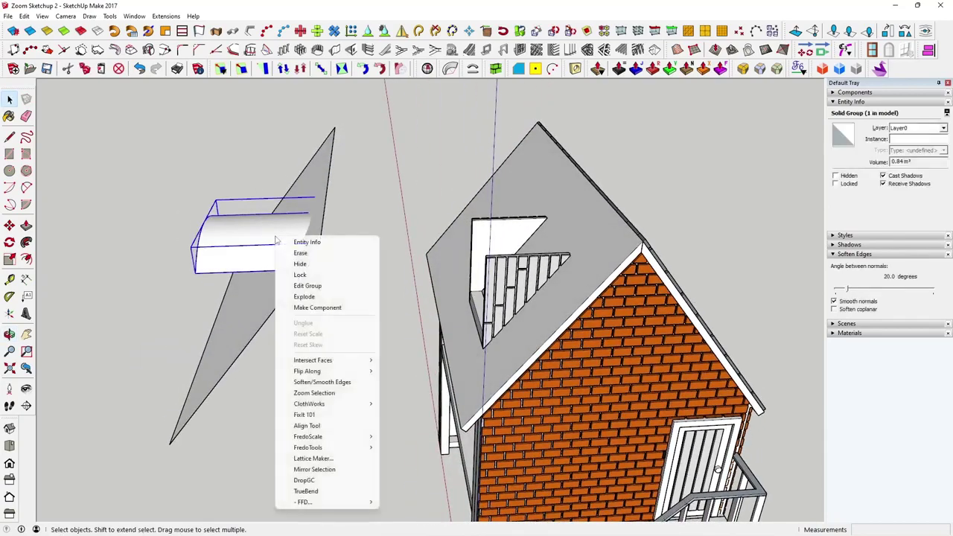
pyautogui.click(320, 299)
pyautogui.click(322, 345)
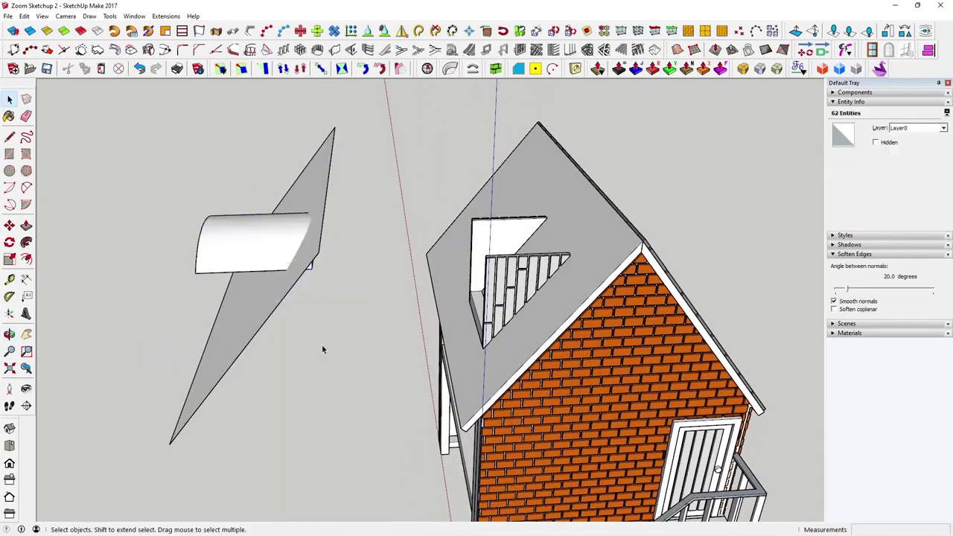
# Intersect the curved dormer roof and copied roof plane using Intersect Faces > With Model
pyautogui.click(265, 307)
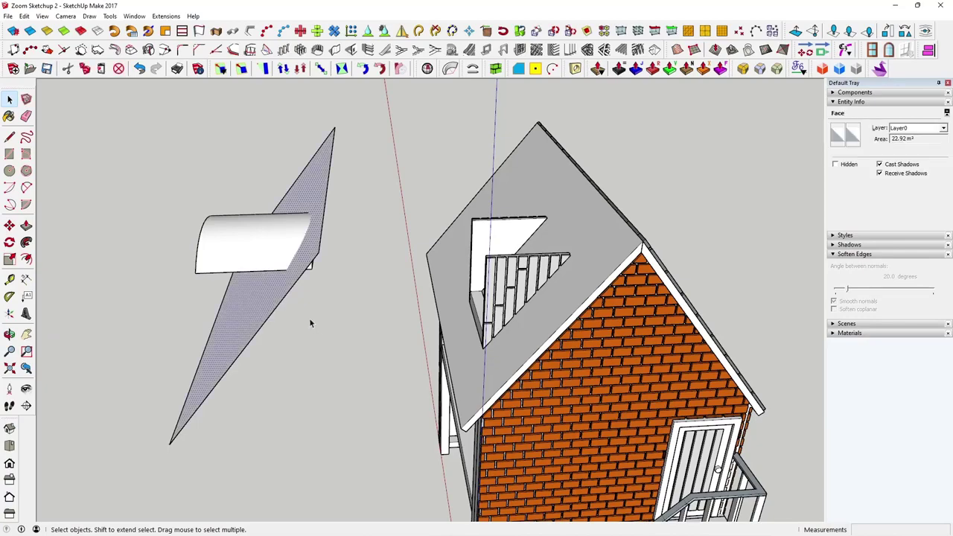
pyautogui.moveTo(310, 323); pyautogui.dragTo(329, 344, button='middle')
pyautogui.click(283, 275)
pyautogui.moveTo(103, 105); pyautogui.dragTo(379, 488)
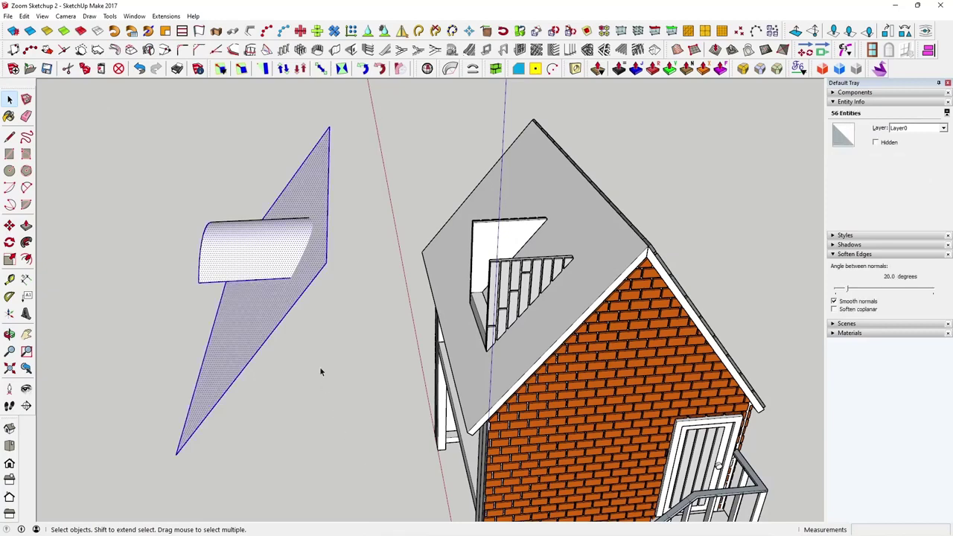
pyautogui.rightClick(280, 269)
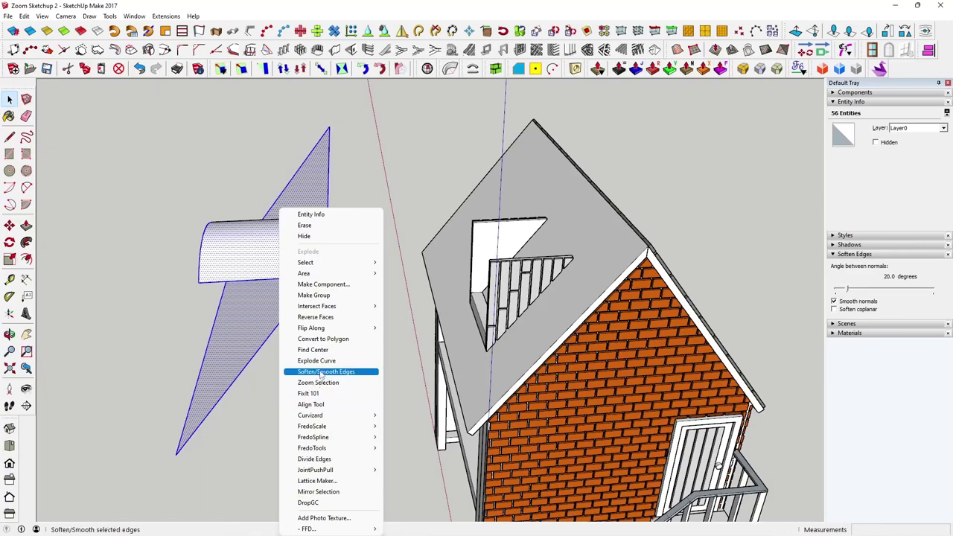
pyautogui.moveTo(330, 307)
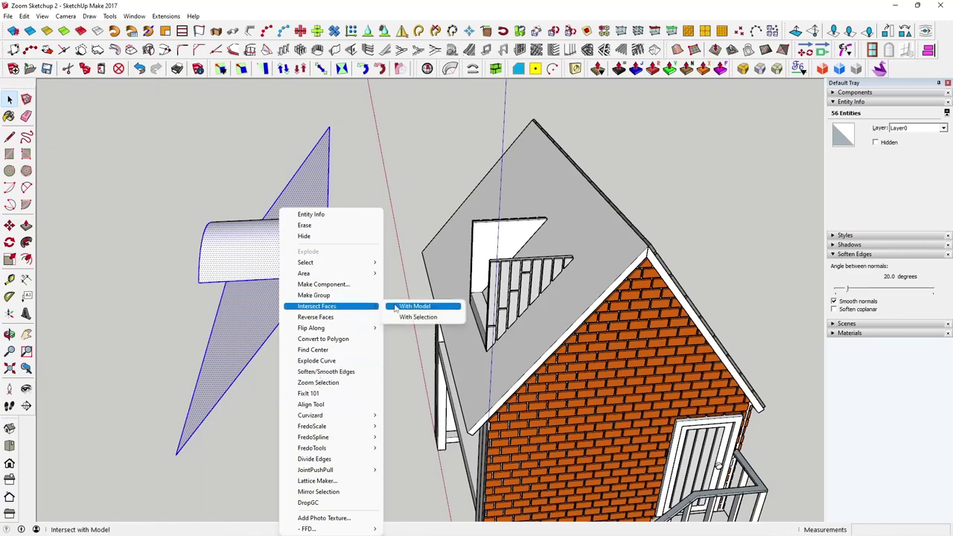
pyautogui.click(415, 306)
pyautogui.moveTo(343, 362); pyautogui.dragTo(330, 334, button='middle')
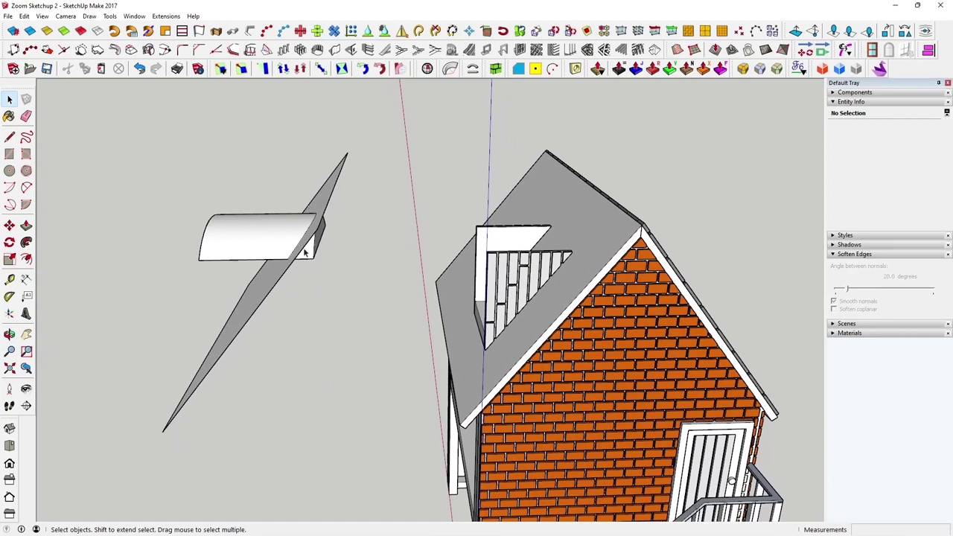
pyautogui.scroll(1, 313, 245)
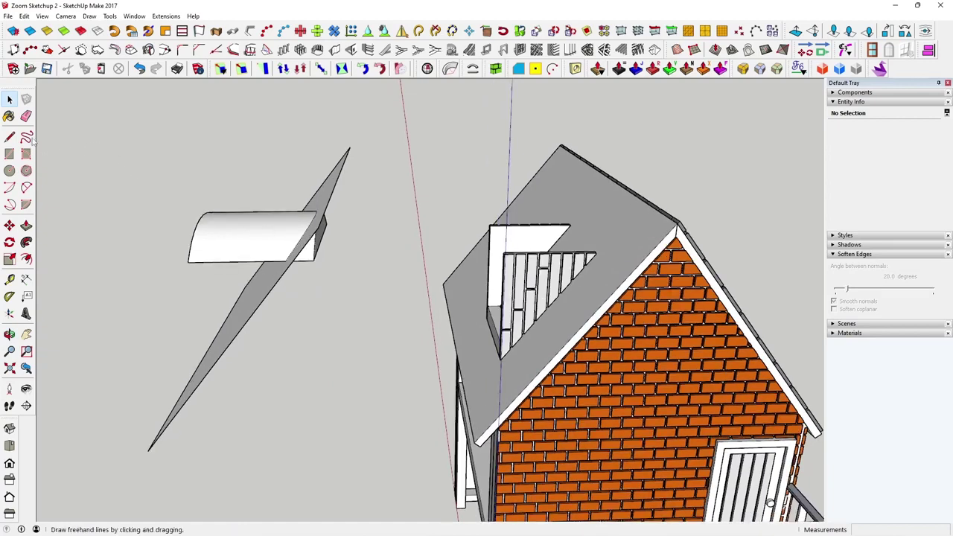
# Erase the copied plane's edge and face plus the leftover diagonal and slanted lines
pyautogui.click(26, 116)
pyautogui.moveTo(257, 275)
pyautogui.mouseDown(button='middle')
pyautogui.moveTo(300, 278)
pyautogui.moveTo(295, 257)
pyautogui.moveTo(333, 250)
pyautogui.moveTo(291, 258)
pyautogui.moveTo(356, 280)
pyautogui.moveTo(351, 251)
pyautogui.moveTo(326, 228)
pyautogui.moveTo(360, 261)
pyautogui.moveTo(366, 251)
pyautogui.mouseUp(button='middle')
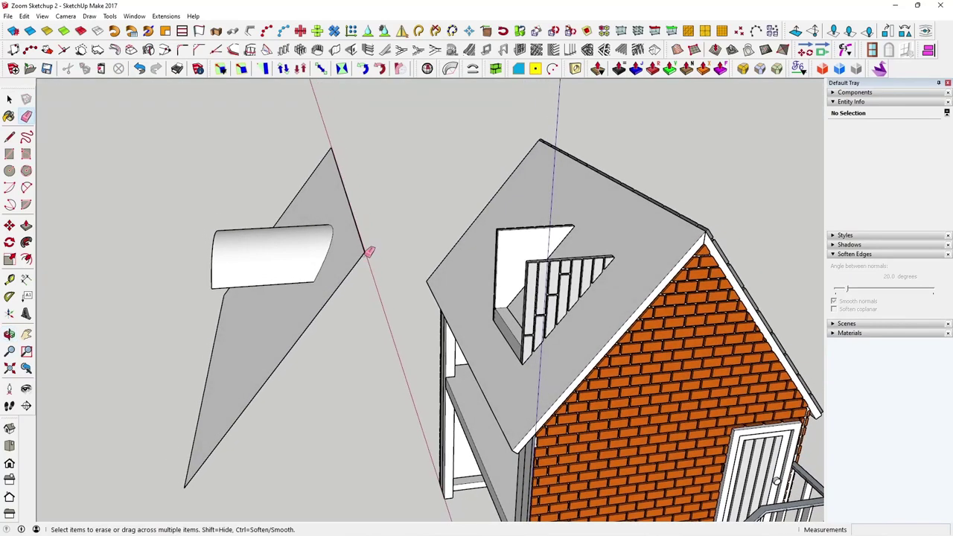
pyautogui.click(368, 237)
pyautogui.click(323, 165)
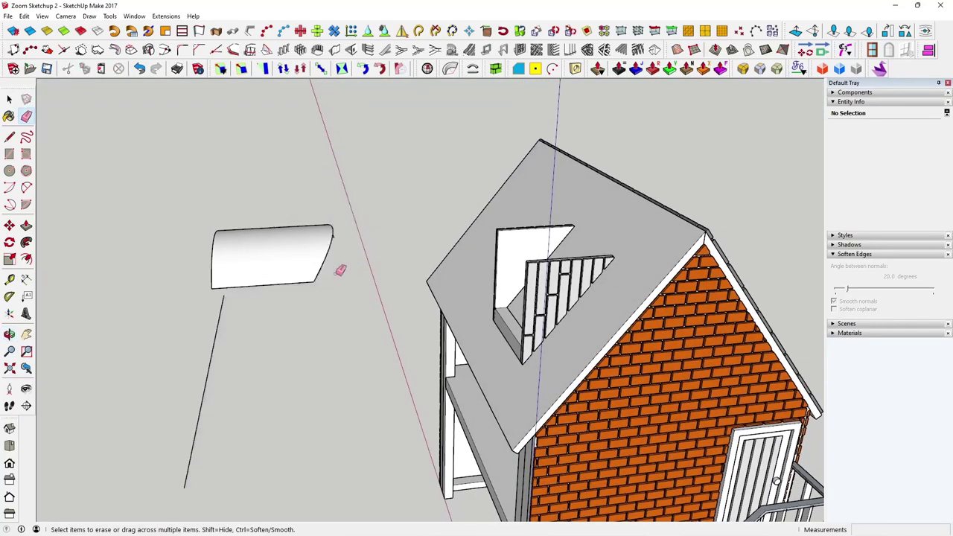
pyautogui.click(214, 355)
pyautogui.scroll(5, 340, 234)
pyautogui.moveTo(341, 248)
pyautogui.mouseDown(button='middle')
pyautogui.moveTo(345, 277)
pyautogui.moveTo(325, 245)
pyautogui.mouseUp(button='middle')
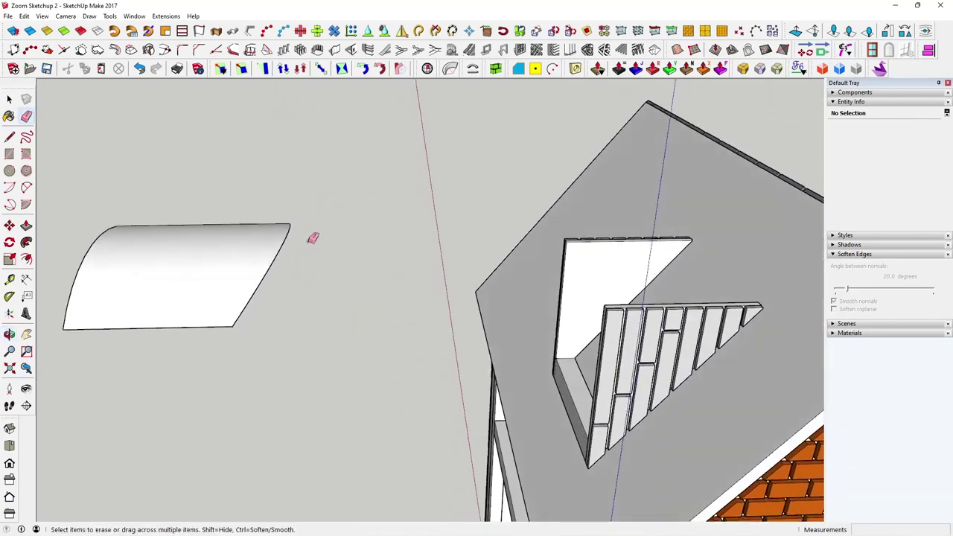
# Window-select the whole trimmed dormer roof
pyautogui.click(9, 99)
pyautogui.moveTo(327, 421); pyautogui.dragTo(378, 377, button='middle')
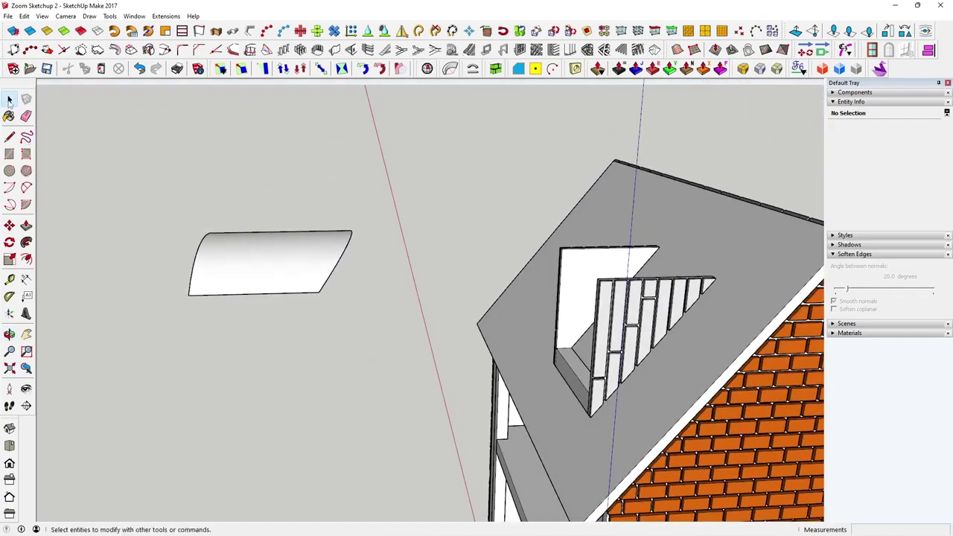
pyautogui.moveTo(138, 185); pyautogui.dragTo(431, 387)
# Make the trimmed curved roof piece into a group
pyautogui.rightClick(286, 277)
pyautogui.moveTo(289, 275)
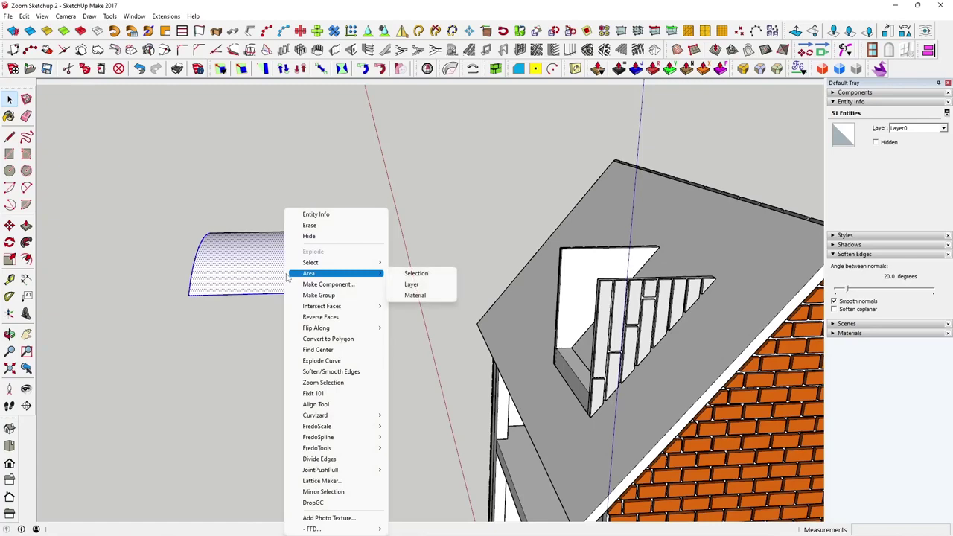
pyautogui.click(322, 295)
pyautogui.click(312, 339)
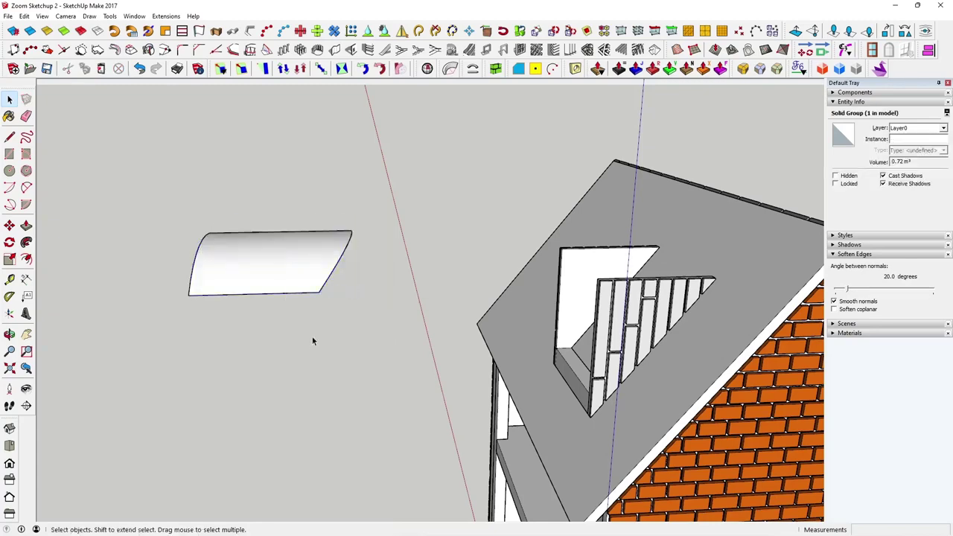
pyautogui.click(298, 257)
# Move the roof group by its corner onto the top of the dormer frame
pyautogui.moveTo(198, 298); pyautogui.dragTo(268, 296, button='middle')
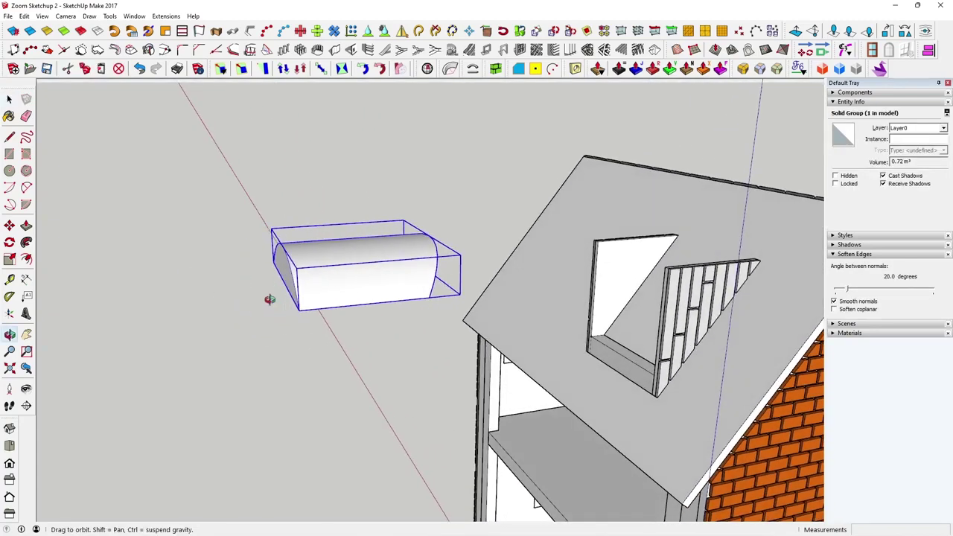
pyautogui.press('m')
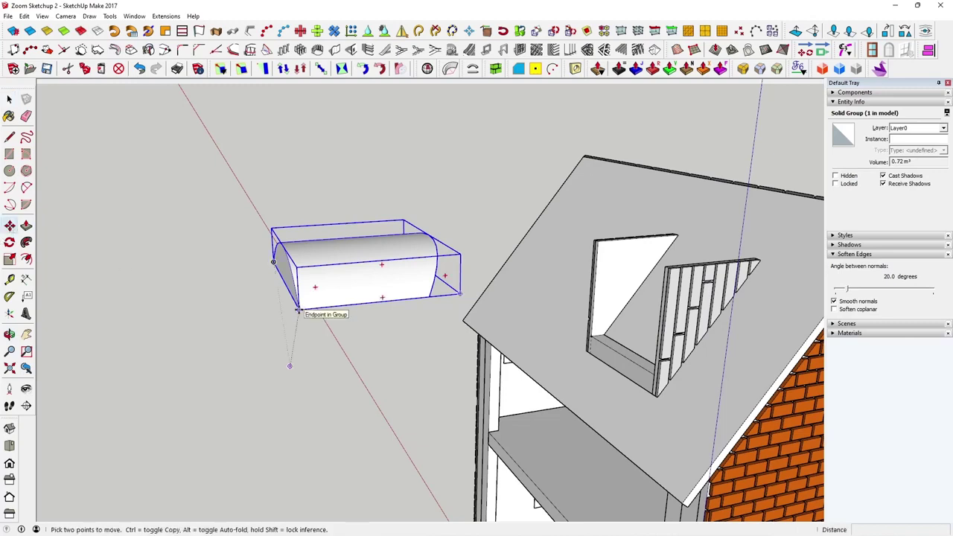
pyautogui.press('ctrl')
pyautogui.click(299, 311)
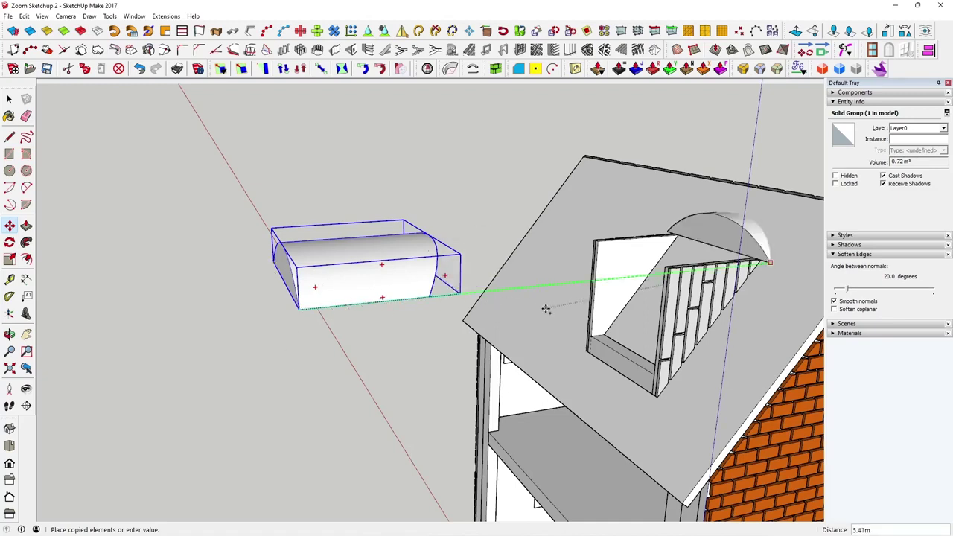
pyautogui.press('Escape')
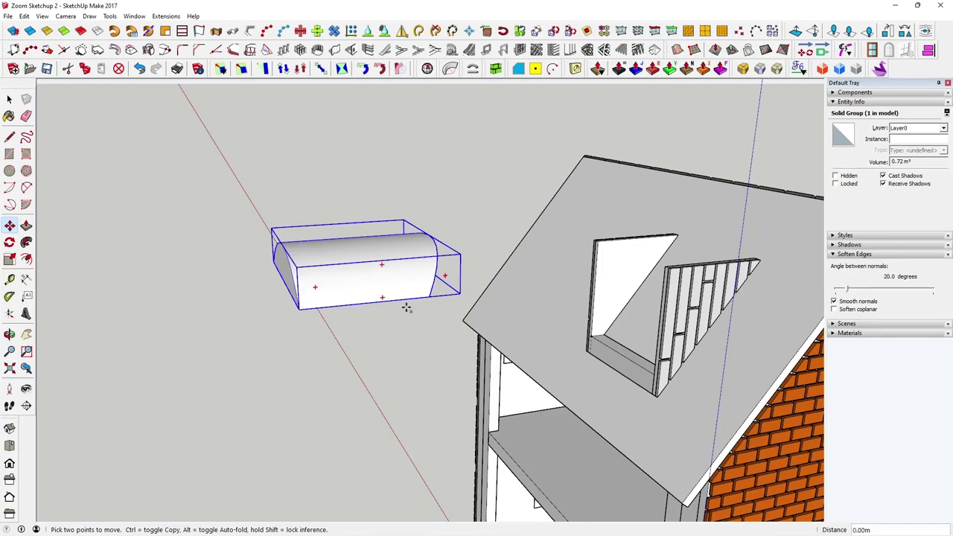
pyautogui.click(299, 311)
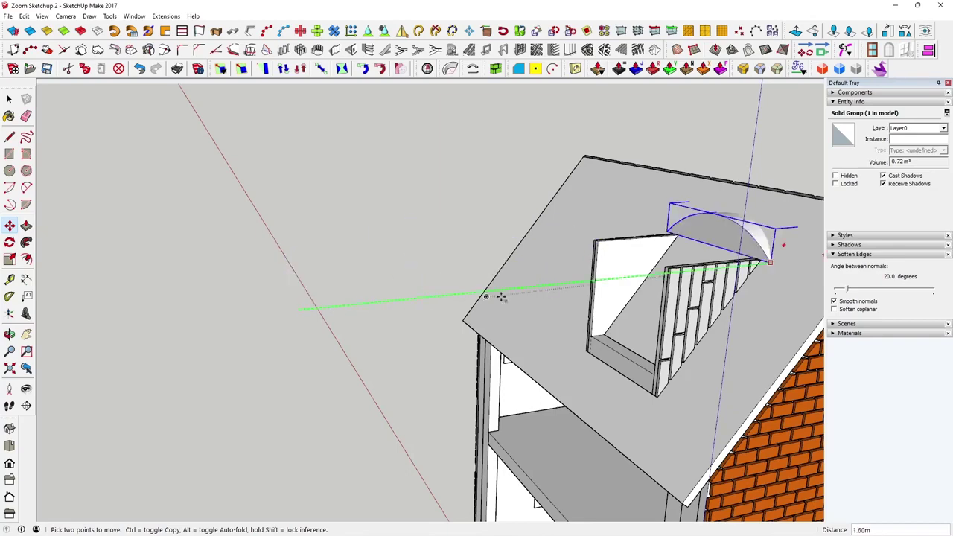
pyautogui.click(668, 279)
pyautogui.moveTo(669, 279); pyautogui.dragTo(671, 217, button='middle')
pyautogui.scroll(5, 669, 212)
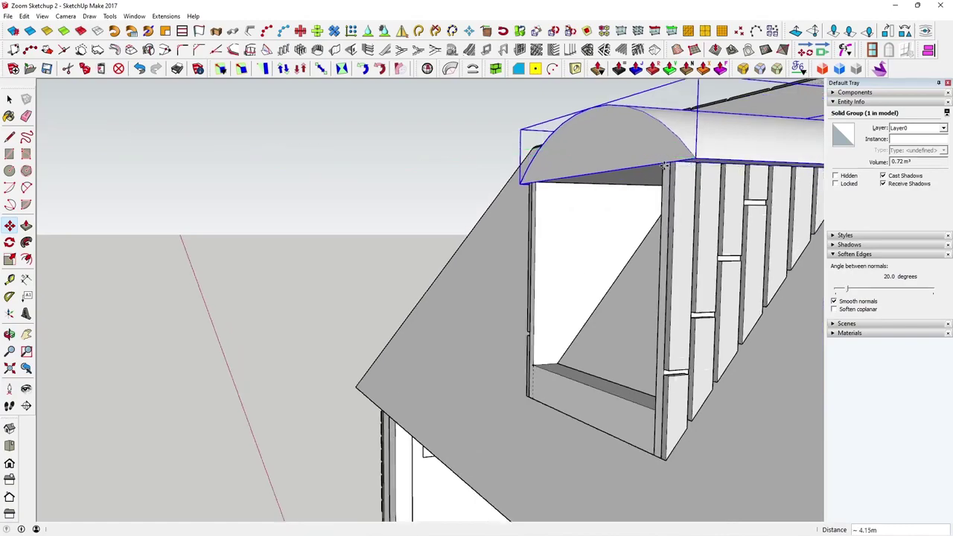
pyautogui.click(9, 99)
pyautogui.scroll(-3, 254, 324)
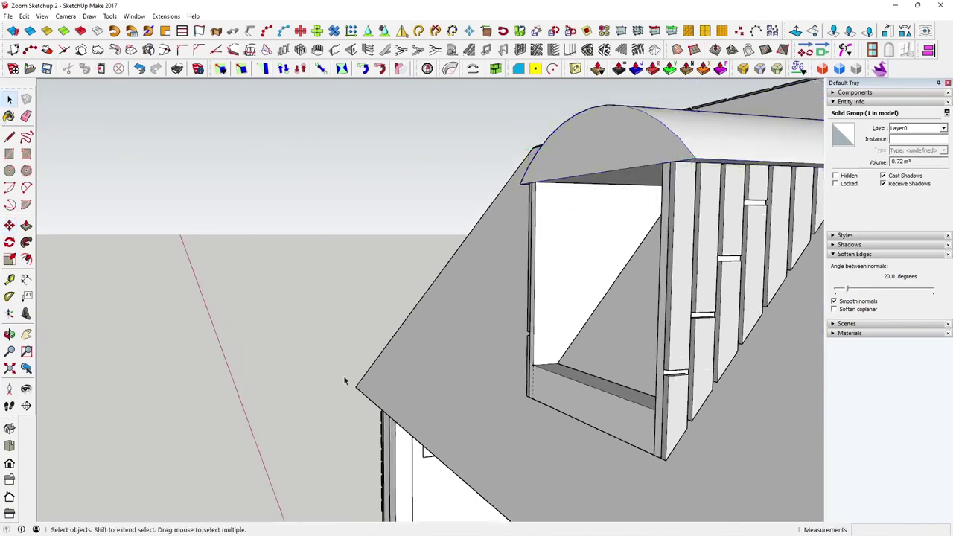
# Trace the dormer's inner opening with four lines to form a new face
pyautogui.click(419, 383)
pyautogui.moveTo(420, 383); pyautogui.dragTo(268, 351, button='middle')
pyautogui.moveTo(427, 392)
pyautogui.mouseDown(button='middle')
pyautogui.moveTo(446, 388)
pyautogui.moveTo(330, 362)
pyautogui.moveTo(281, 379)
pyautogui.moveTo(391, 389)
pyautogui.moveTo(443, 355)
pyautogui.moveTo(425, 417)
pyautogui.moveTo(410, 362)
pyautogui.moveTo(430, 379)
pyautogui.mouseUp(button='middle')
pyautogui.scroll(3, 445, 350)
pyautogui.scroll(1, 432, 377)
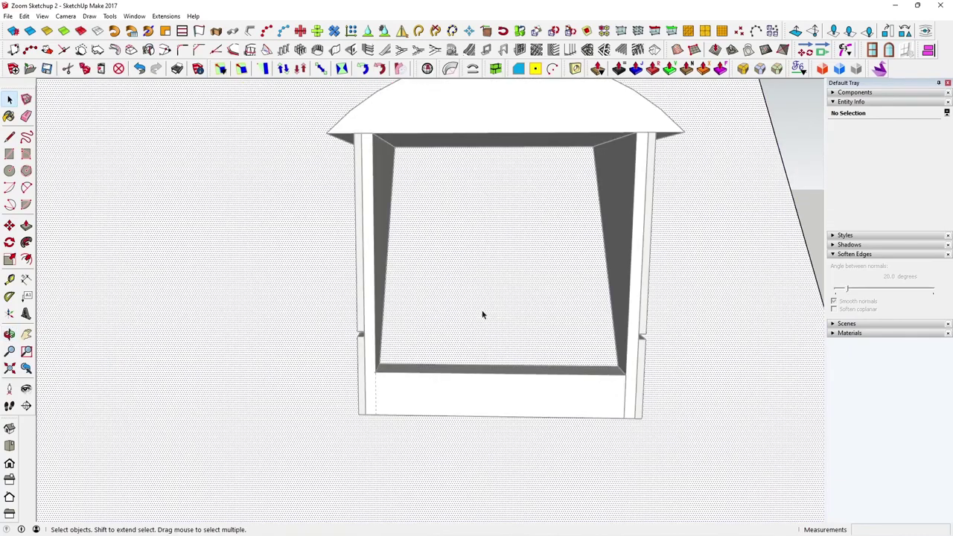
pyautogui.click(482, 314)
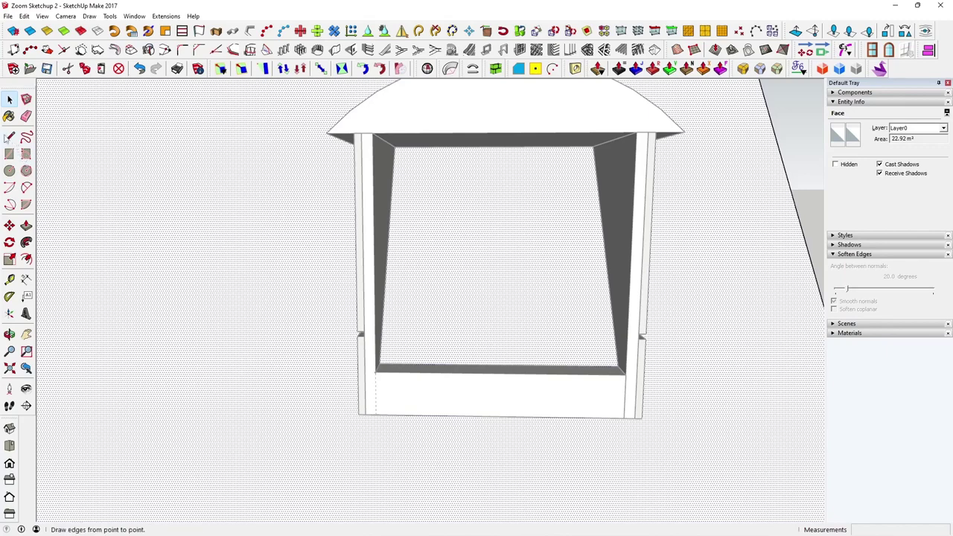
pyautogui.click(9, 137)
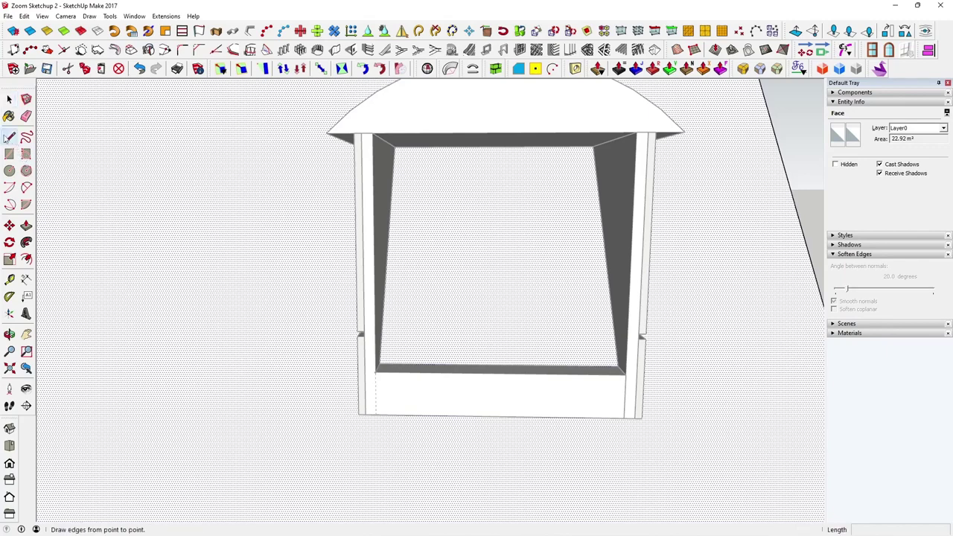
pyautogui.click(395, 146)
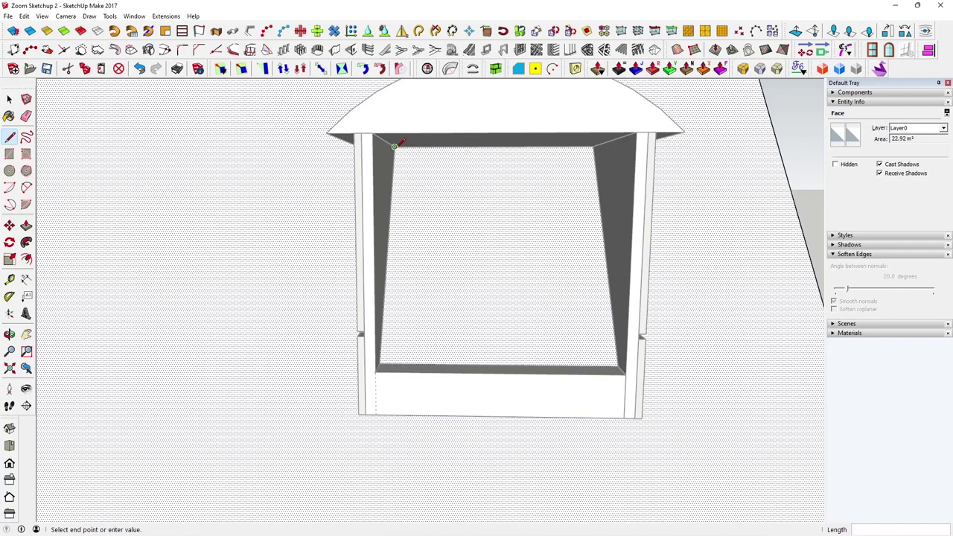
pyautogui.click(594, 146)
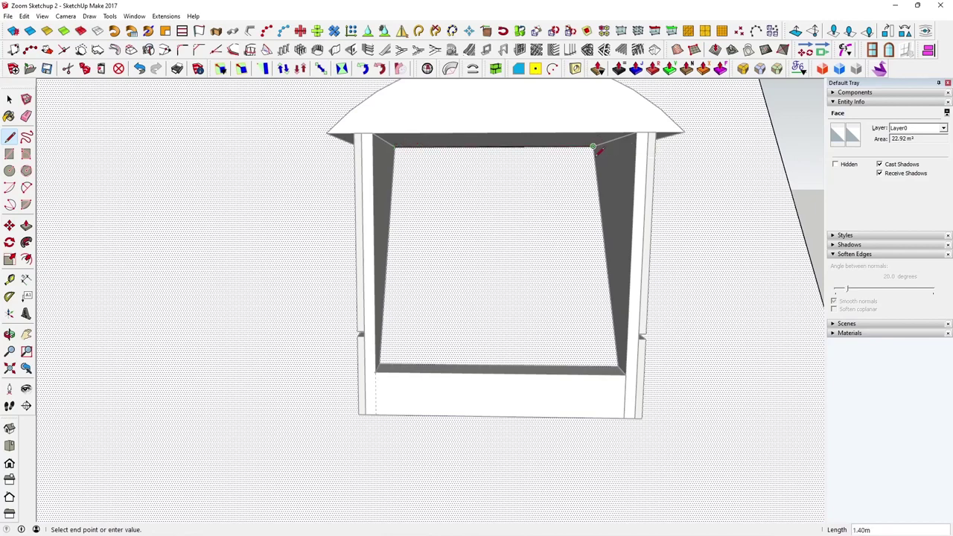
pyautogui.click(619, 365)
pyautogui.click(379, 364)
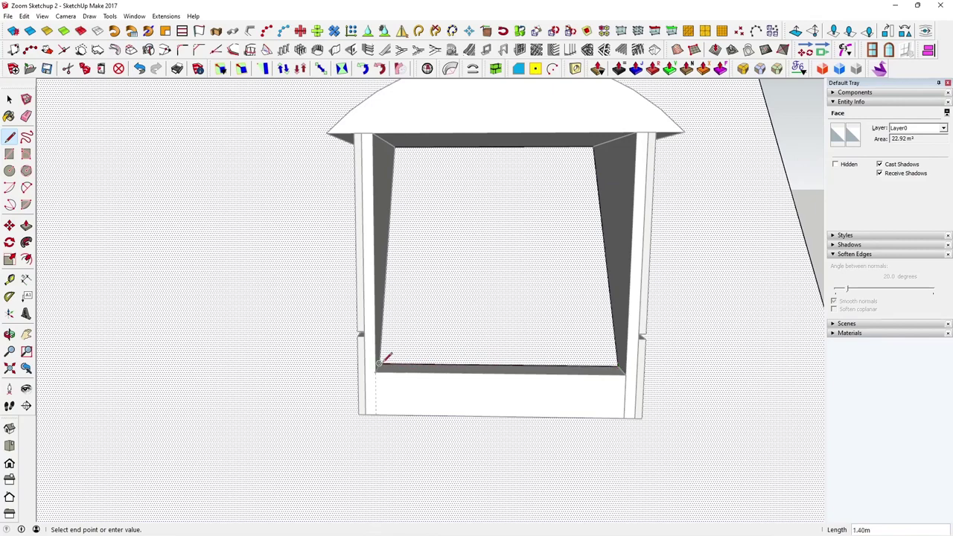
pyautogui.click(396, 146)
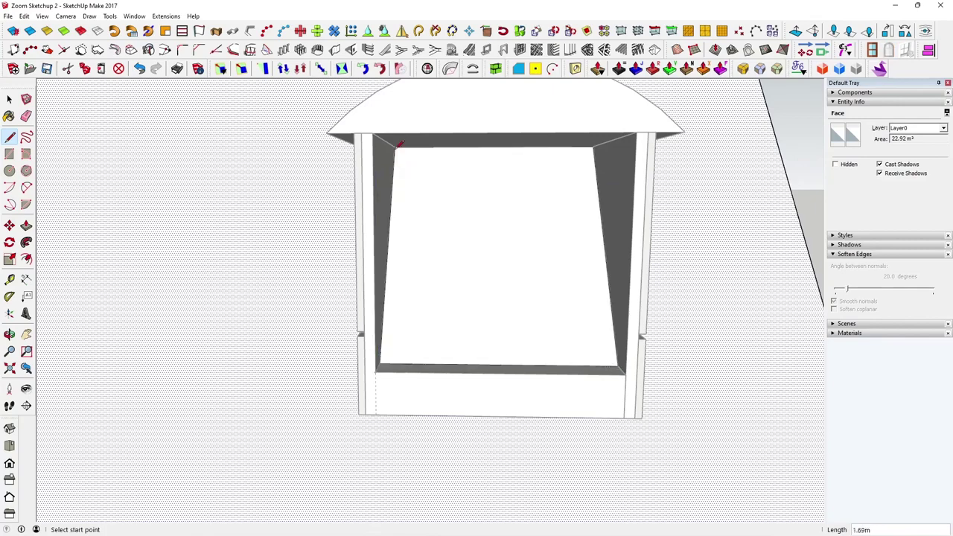
pyautogui.press('space')
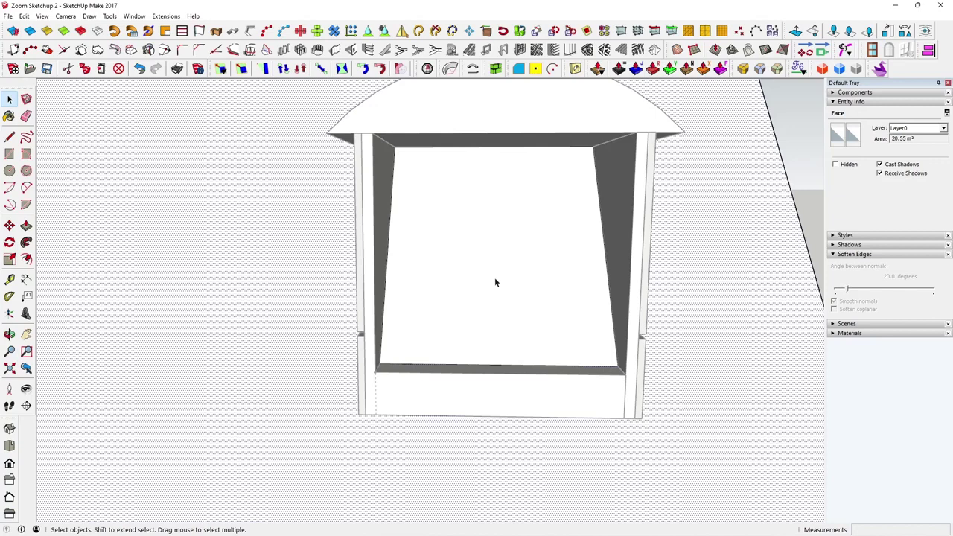
# Push the new face back 0.10 m to open the dormer front
pyautogui.click(495, 279)
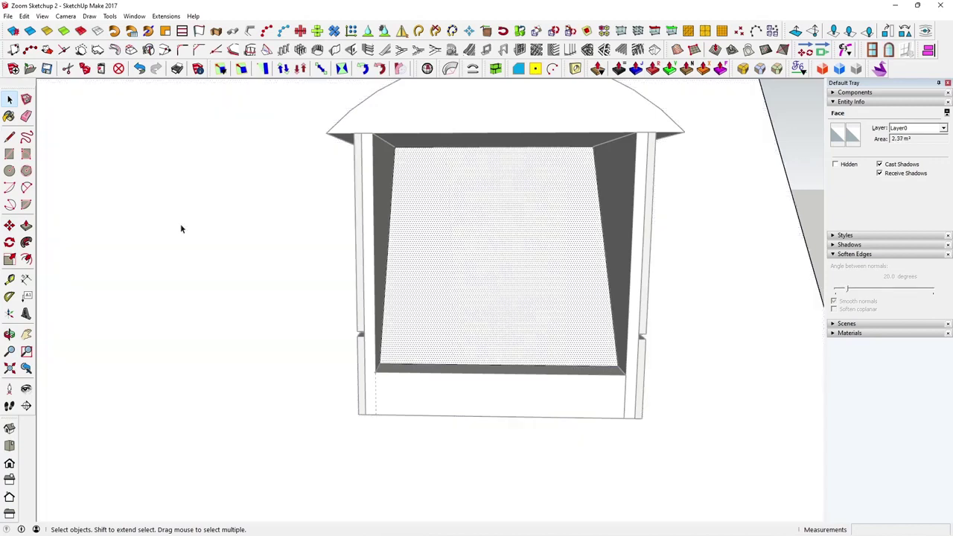
pyautogui.click(27, 225)
pyautogui.click(478, 303)
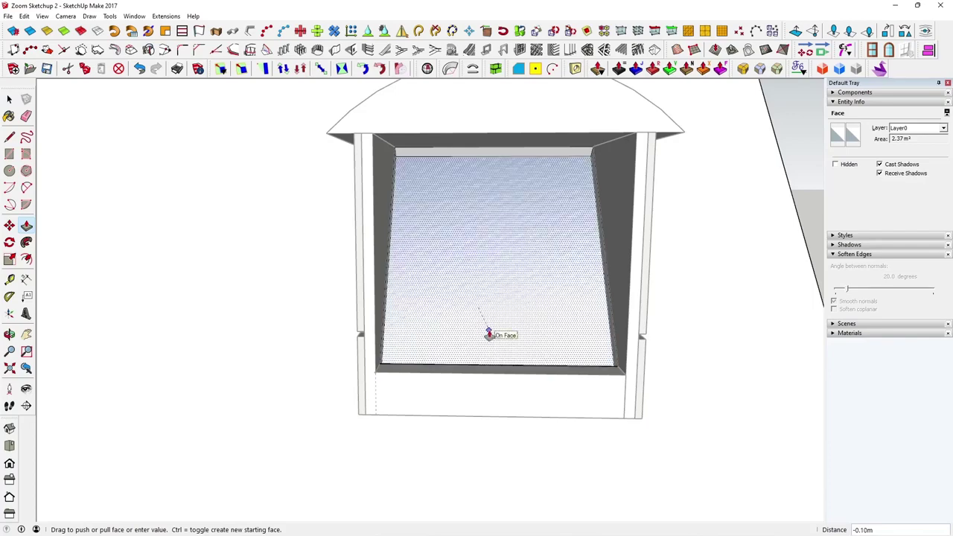
pyautogui.click(488, 334)
pyautogui.click(10, 100)
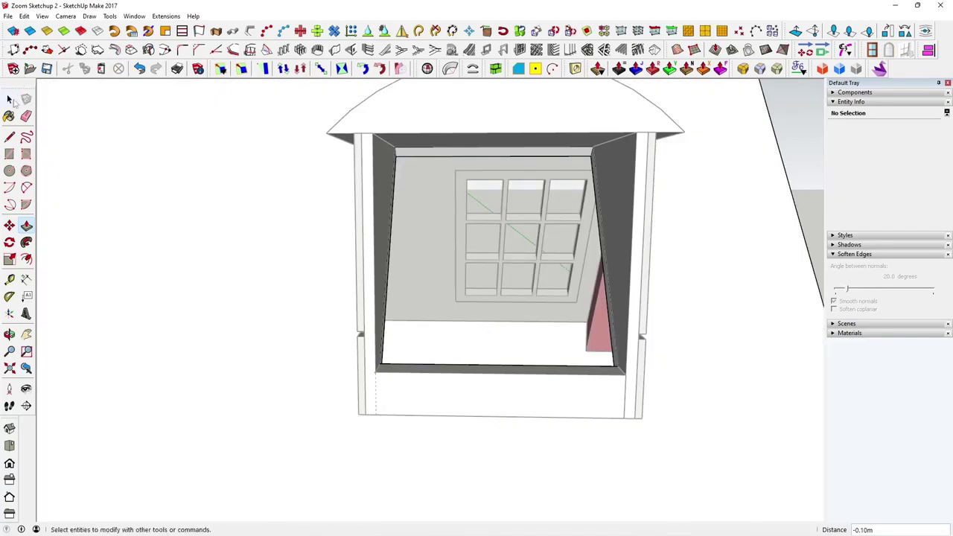
pyautogui.click(715, 400)
pyautogui.moveTo(715, 400)
pyautogui.mouseDown(button='middle')
pyautogui.moveTo(666, 425)
pyautogui.moveTo(724, 397)
pyautogui.mouseUp(button='middle')
pyautogui.click(800, 331)
pyautogui.moveTo(800, 331); pyautogui.dragTo(590, 406, button='middle')
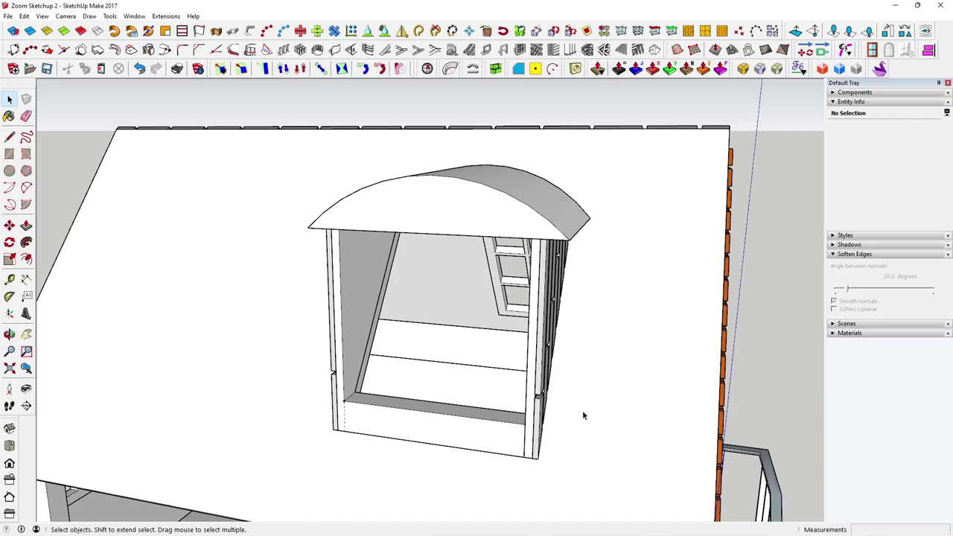
# Group the dormer's right side wall, front frame and barrel roof together
pyautogui.click(547, 371)
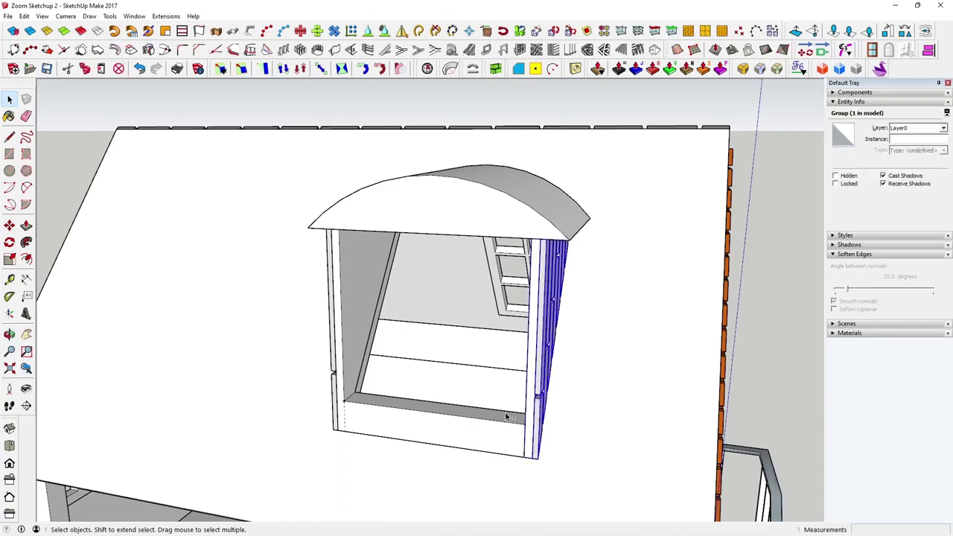
pyautogui.keyDown('shift'); pyautogui.click(490, 433); pyautogui.keyUp('shift')
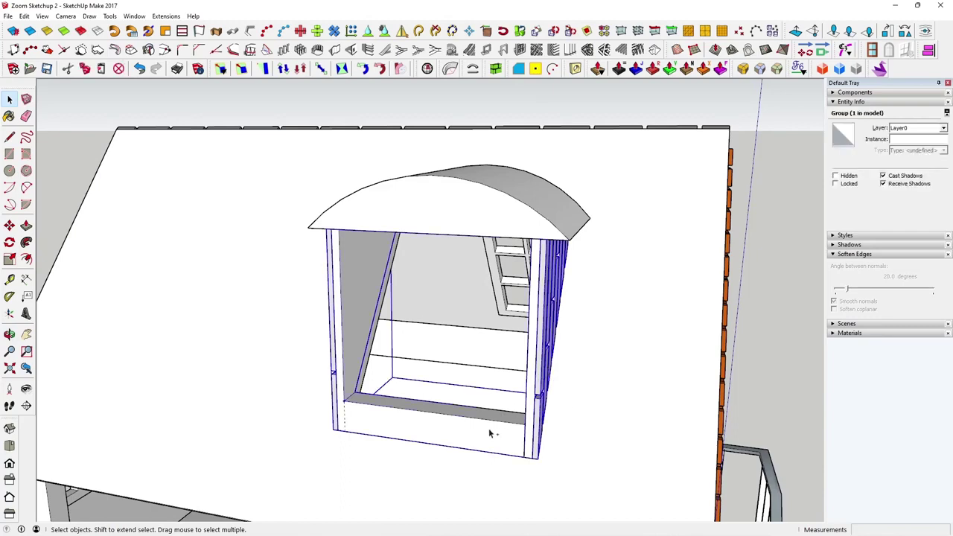
pyautogui.keyDown('shift'); pyautogui.click(485, 224); pyautogui.keyUp('shift')
pyautogui.rightClick(487, 225)
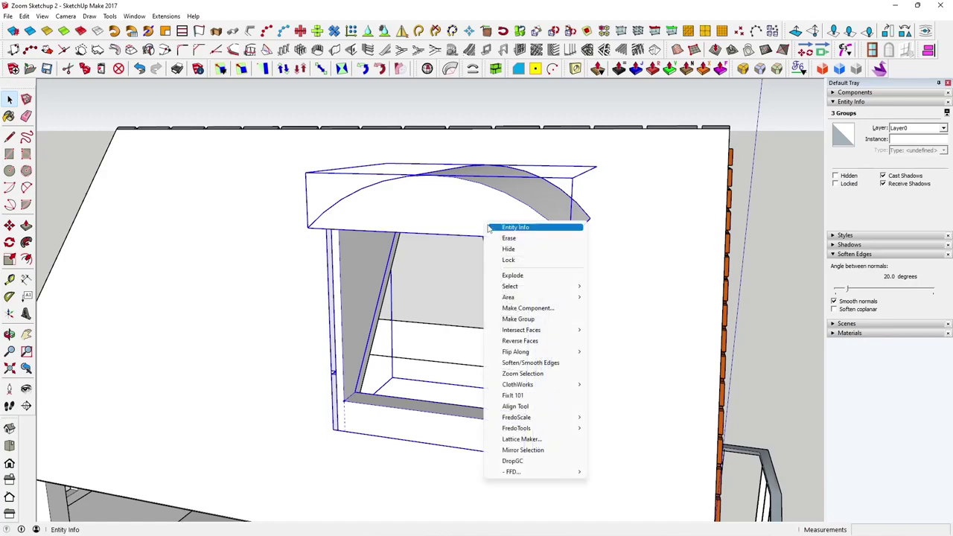
pyautogui.click(518, 319)
# Hide the dormer group to check the window, then undo the hide
pyautogui.moveTo(443, 415); pyautogui.dragTo(511, 404, button='middle')
pyautogui.rightClick(517, 415)
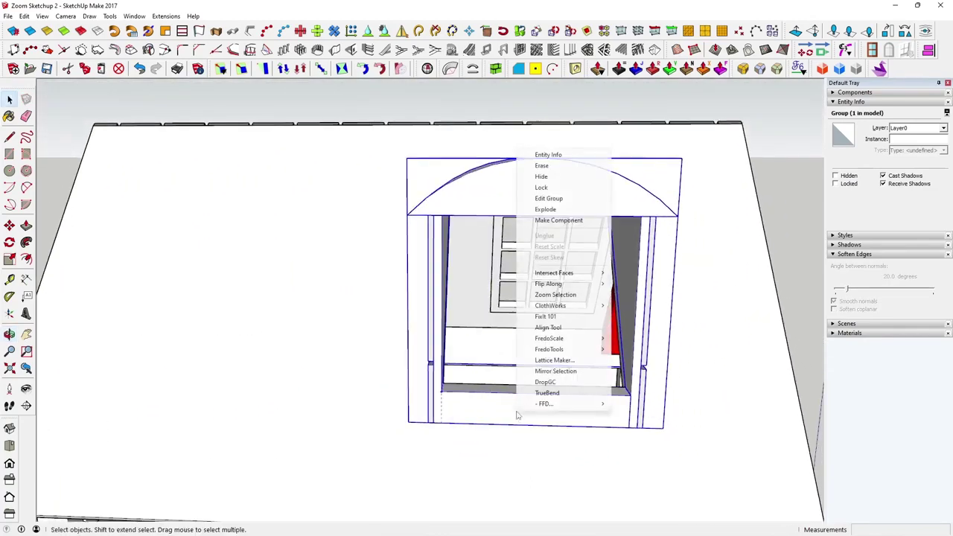
pyautogui.click(572, 179)
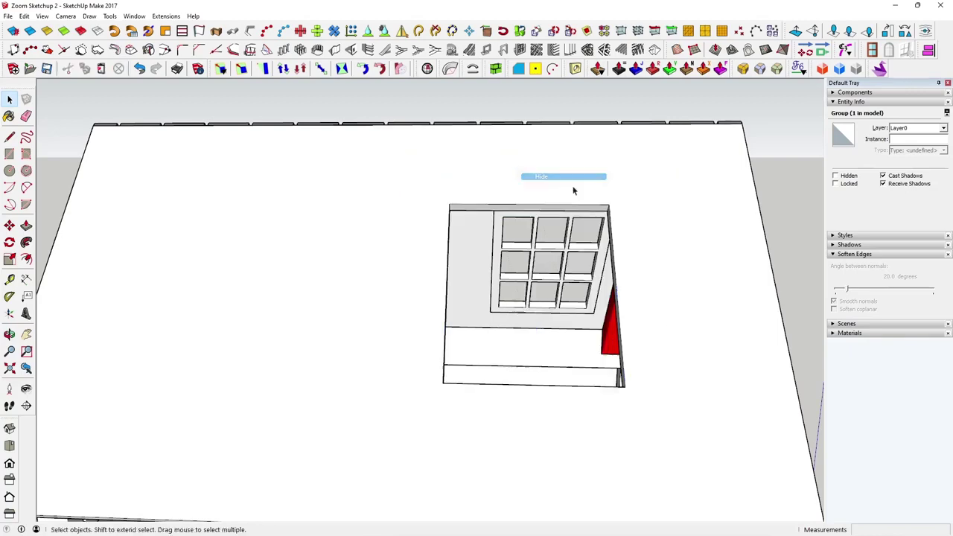
pyautogui.moveTo(573, 191); pyautogui.dragTo(692, 344, button='middle')
pyautogui.hotkey('ctrl', 'z')
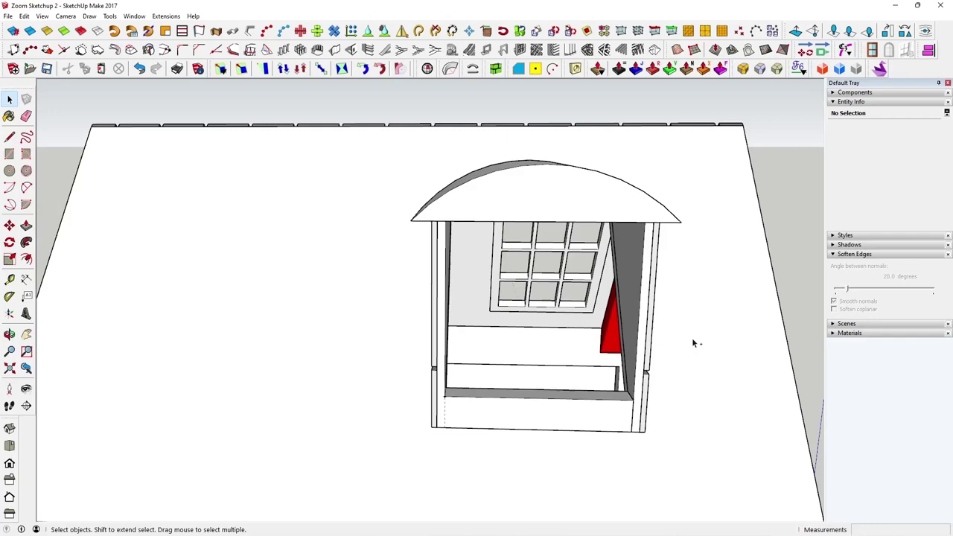
# Draw a rectangle filling the dormer's front opening
pyautogui.moveTo(549, 417); pyautogui.dragTo(467, 438, button='middle')
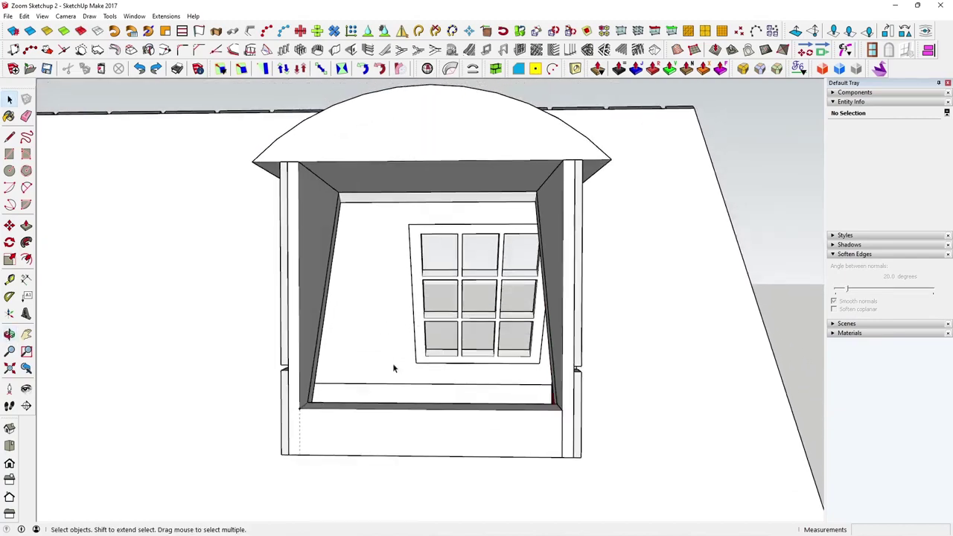
pyautogui.click(9, 153)
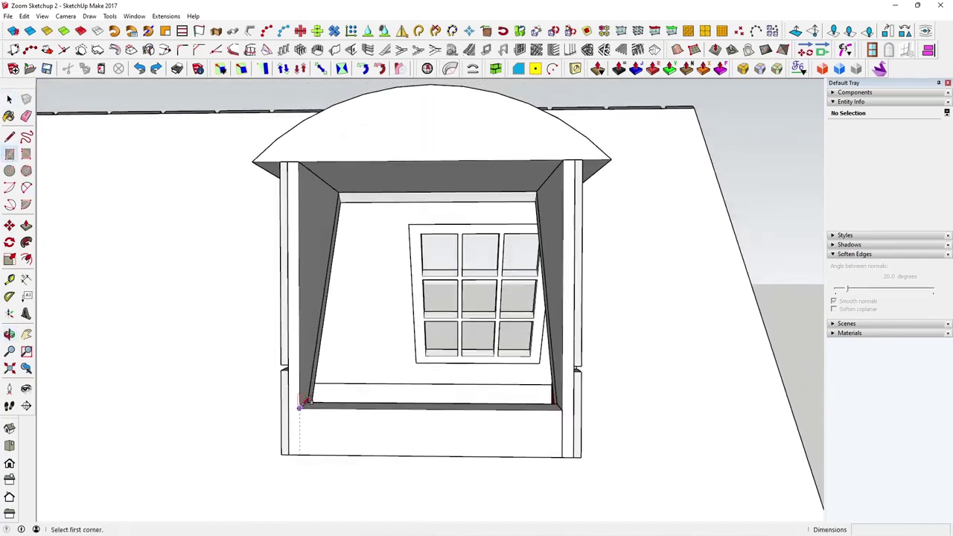
pyautogui.click(299, 408)
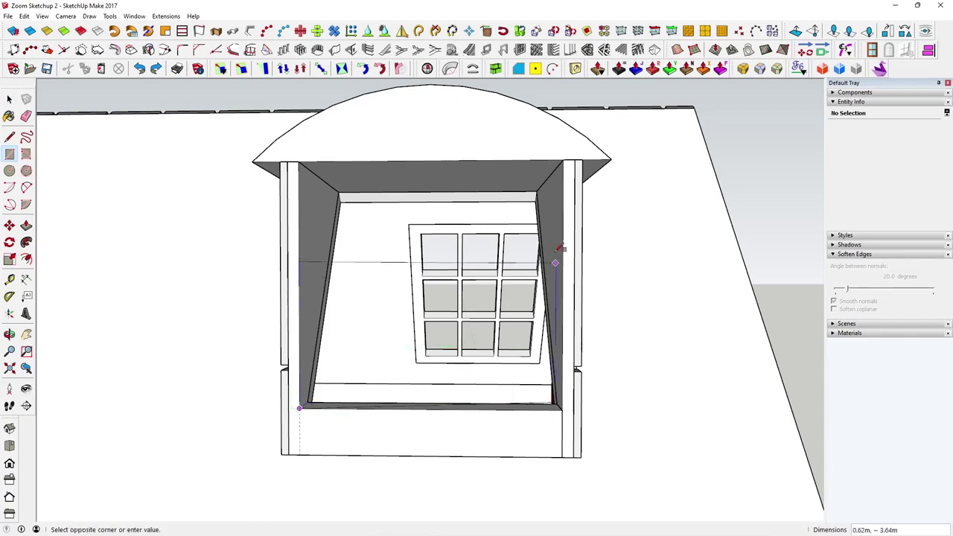
pyautogui.click(564, 160)
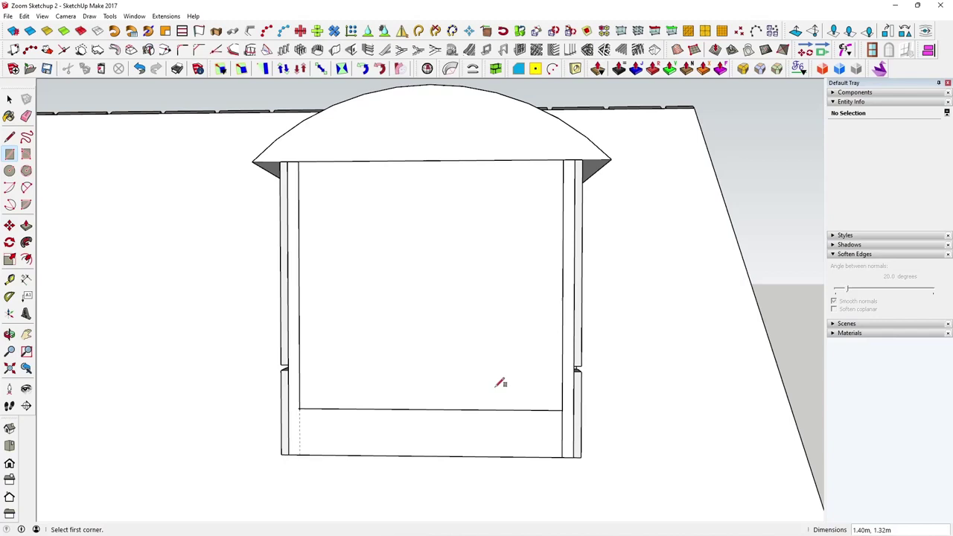
# Make the front rectangle its own group and select its face inside
pyautogui.click(9, 99)
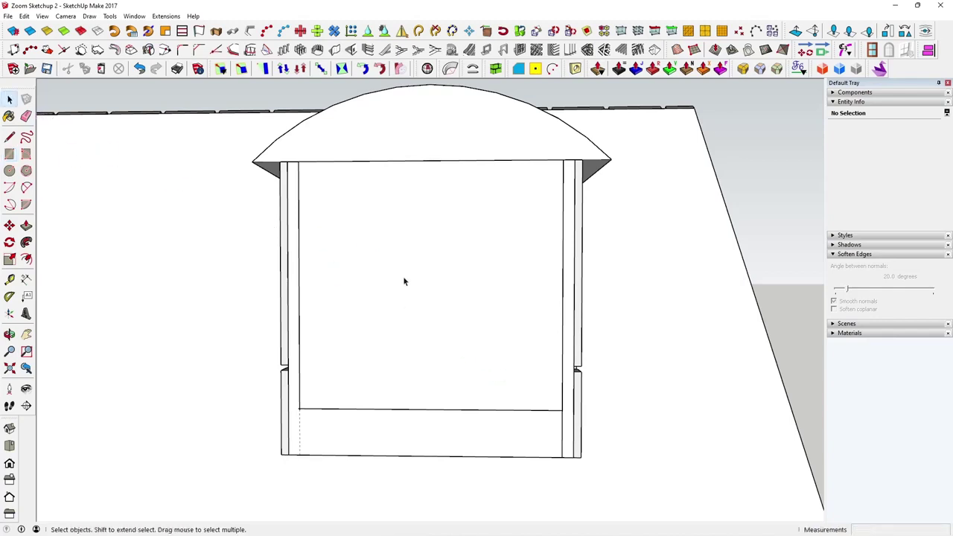
pyautogui.click(405, 280)
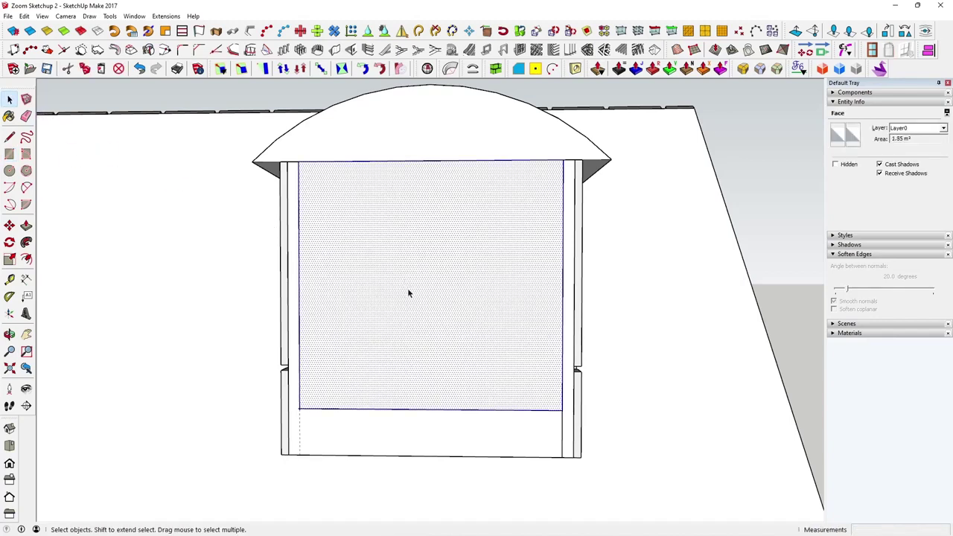
pyautogui.doubleClick(408, 290)
pyautogui.rightClick(408, 291)
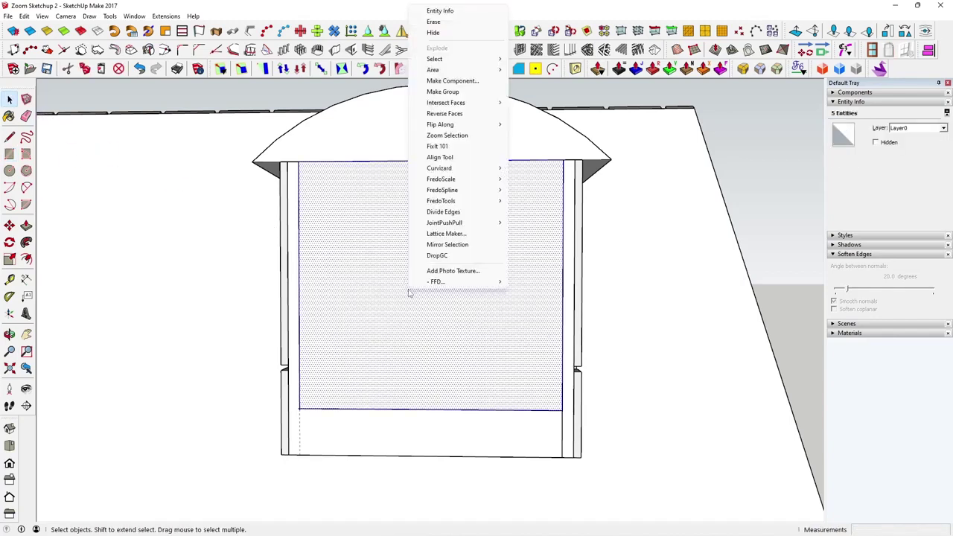
pyautogui.click(461, 91)
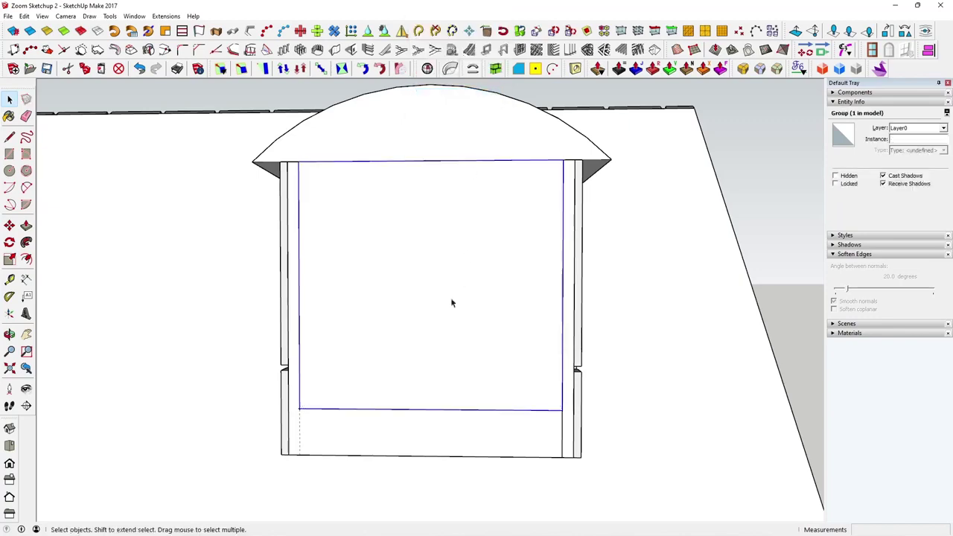
pyautogui.doubleClick(451, 300)
pyautogui.click(452, 301)
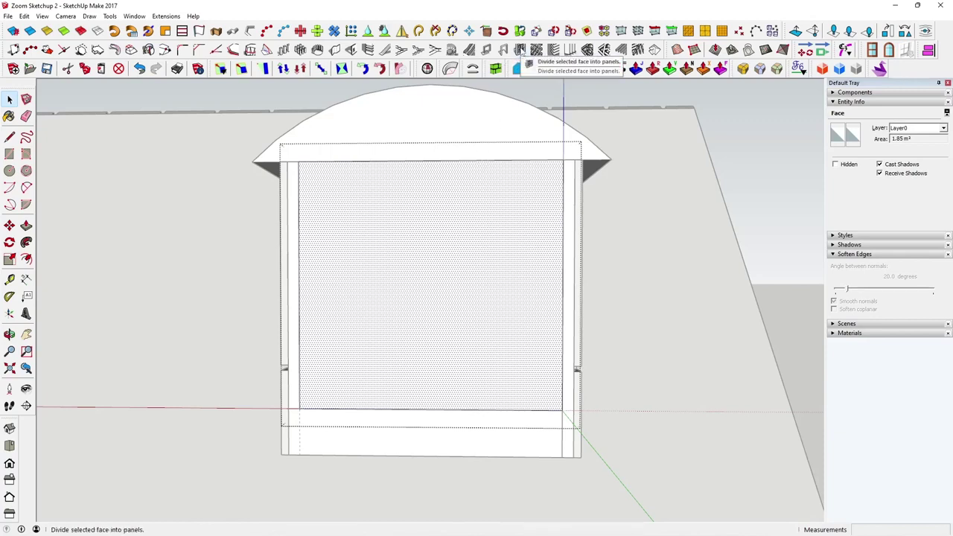
pyautogui.click(520, 49)
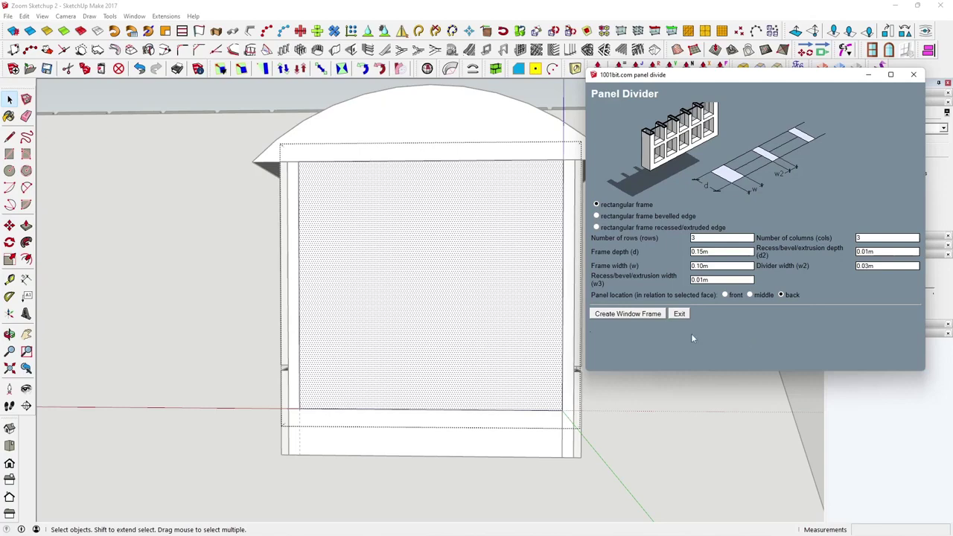
pyautogui.click(679, 313)
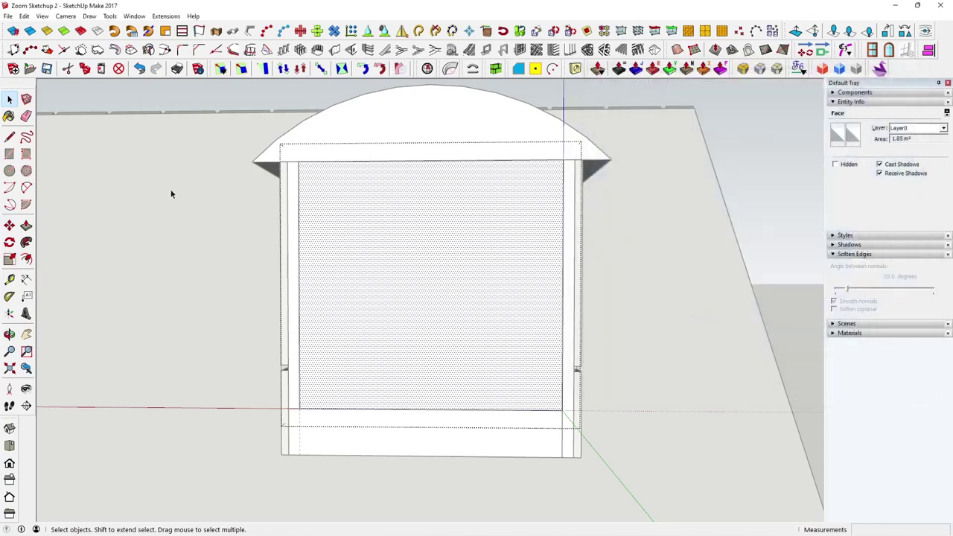
pyautogui.click(9, 137)
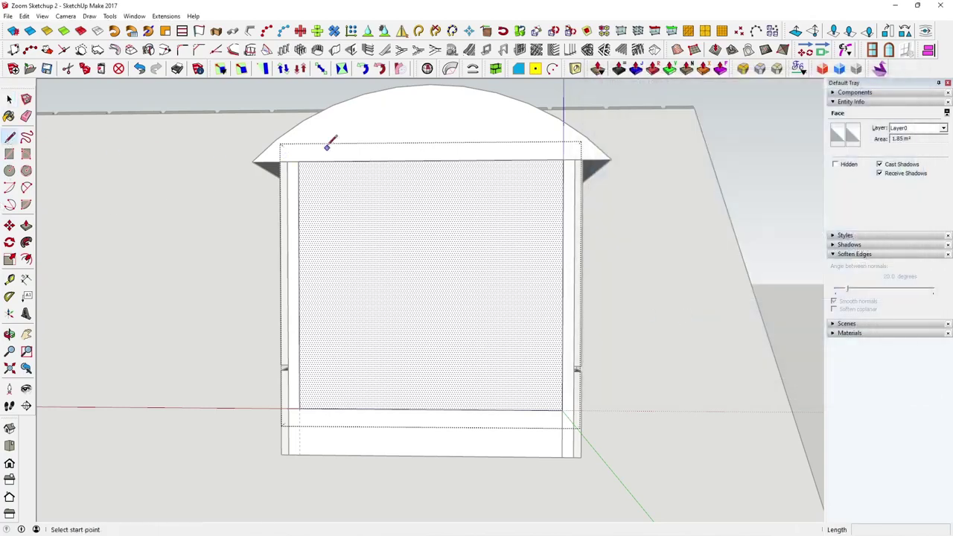
# Split the front face with a line joining its top and bottom midpoints
pyautogui.click(429, 160)
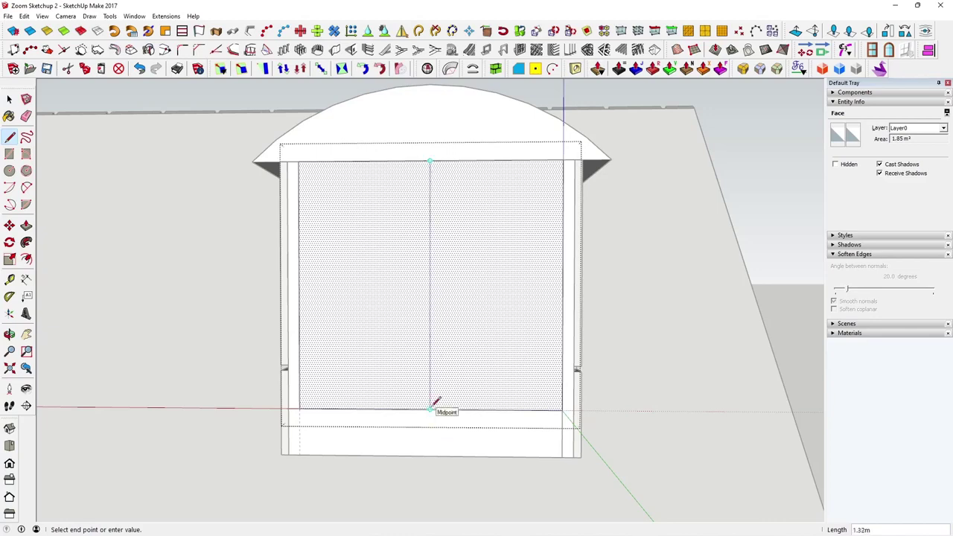
pyautogui.click(429, 409)
pyautogui.click(9, 99)
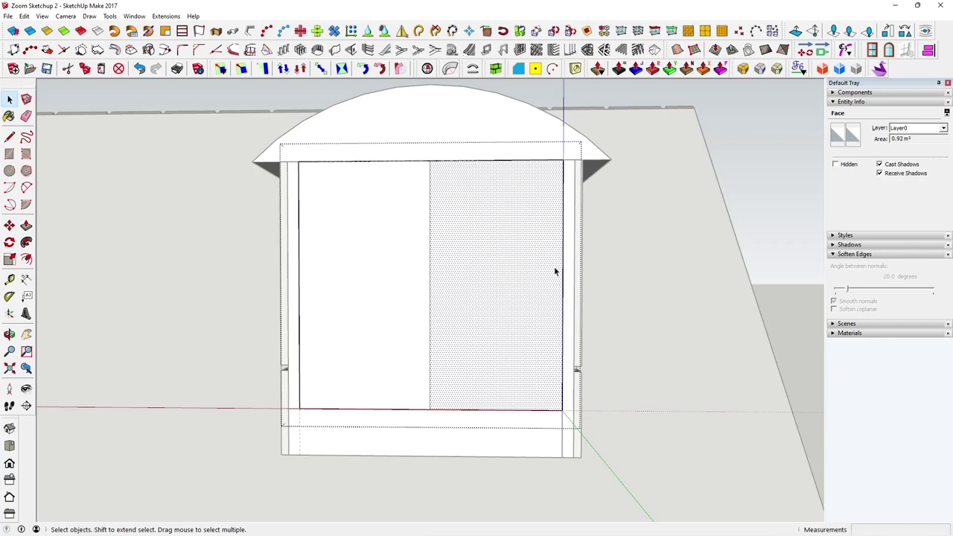
# Hide both front-face halves, Paste In Place, and select the right half panel
pyautogui.tripleClick(479, 298)
pyautogui.rightClick(480, 297)
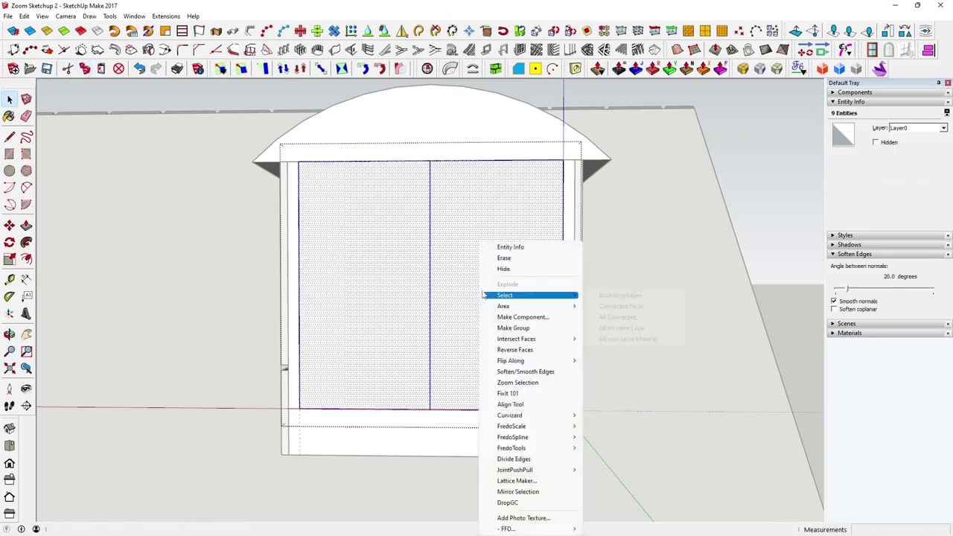
pyautogui.click(503, 270)
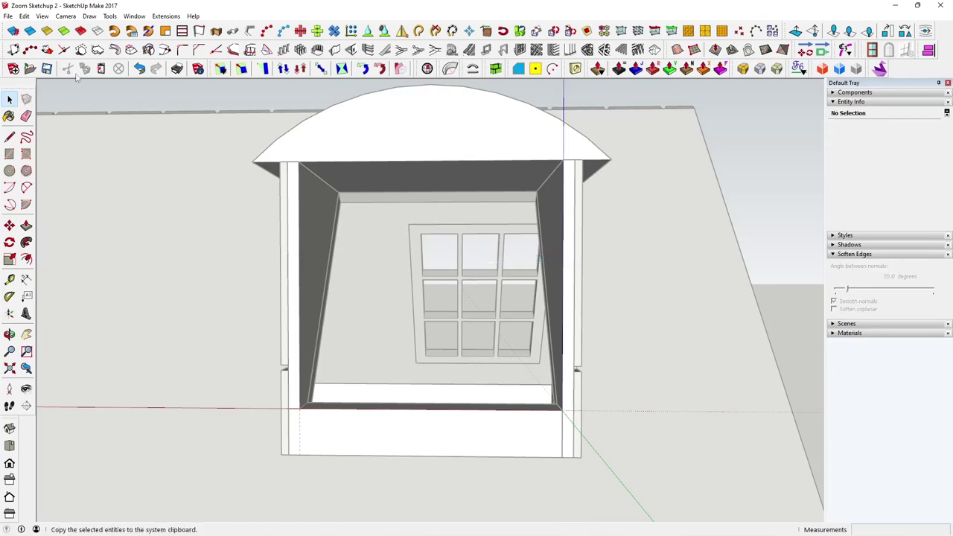
pyautogui.click(25, 16)
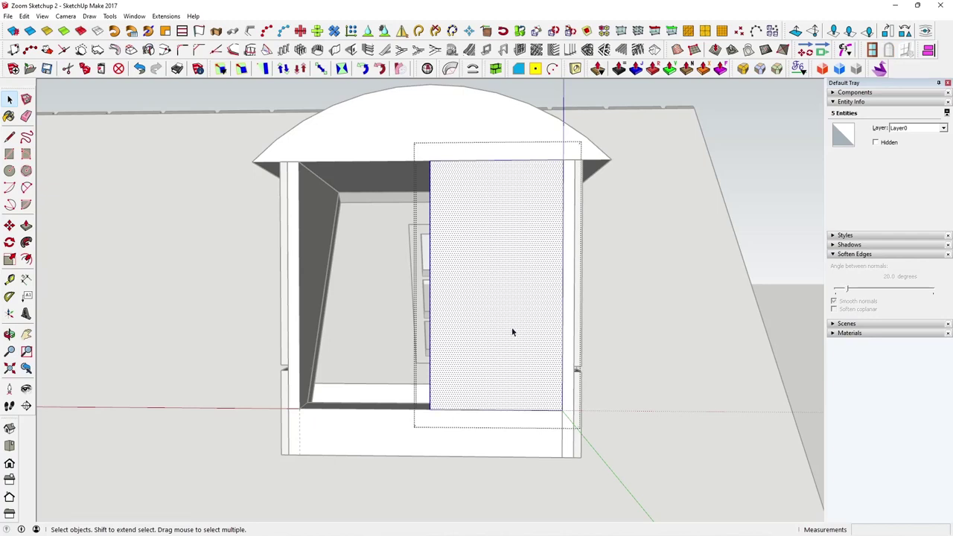
pyautogui.click(788, 324)
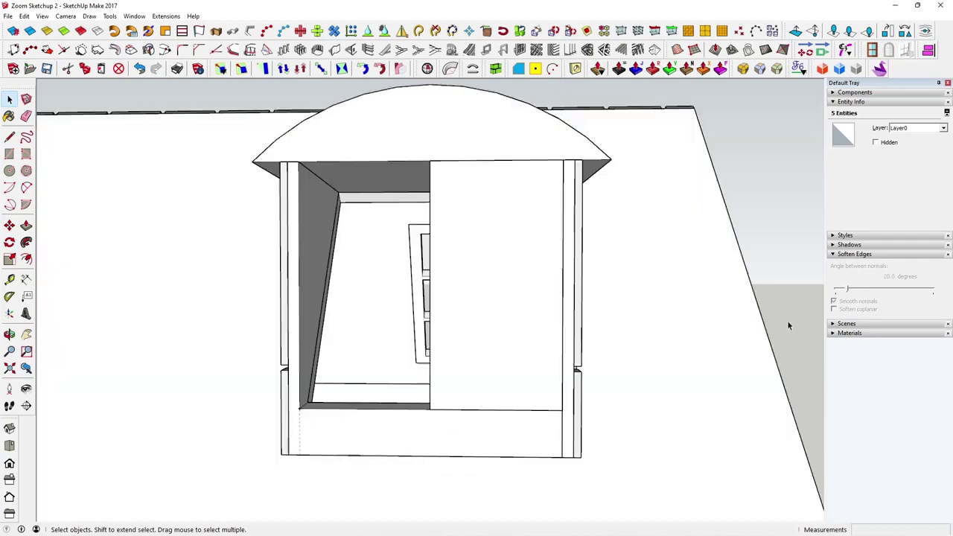
pyautogui.click(527, 349)
# Turn the right panel into a 2×2 window frame, 0.08 frame and 0.04 divider widths
pyautogui.doubleClick(506, 347)
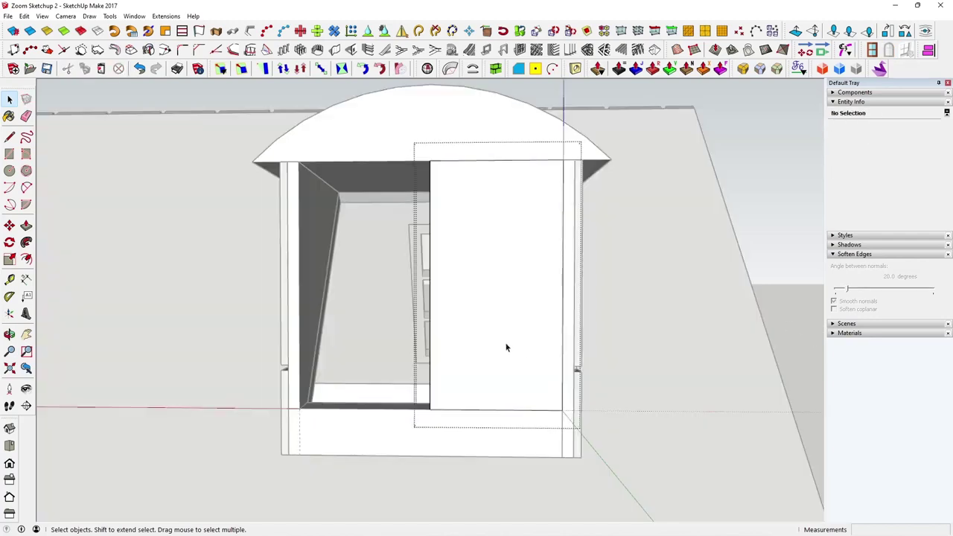
pyautogui.click(504, 342)
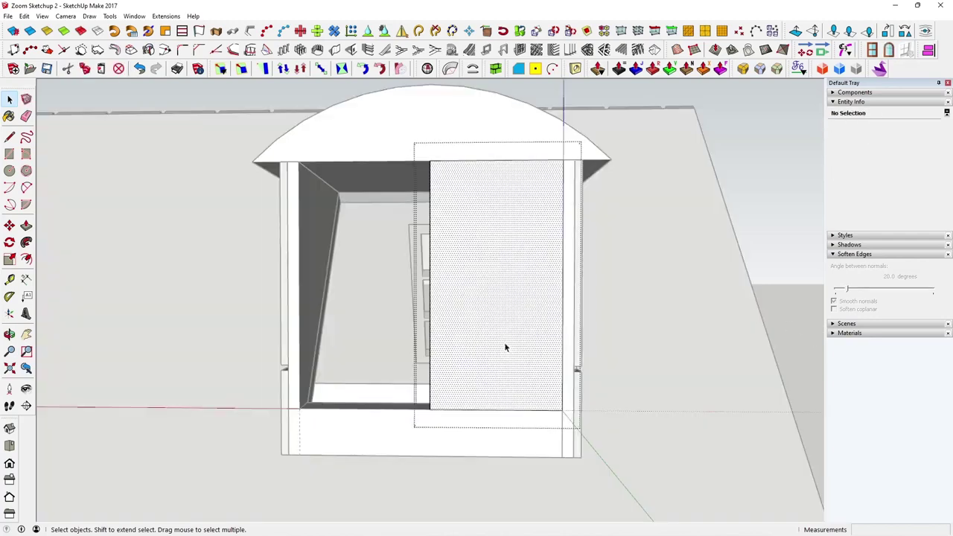
pyautogui.click(520, 49)
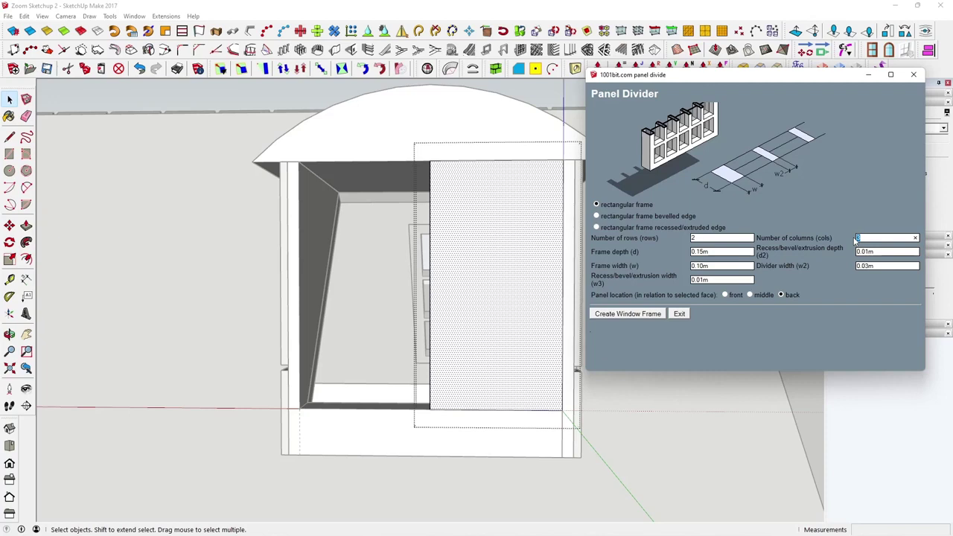
pyautogui.write('21')
pyautogui.press('Tab')
pyautogui.write('.08')
pyautogui.click(858, 266)
pyautogui.press('Delete')
pyautogui.press('Delete')
pyautogui.press('Delete')
pyautogui.press('Delete')
pyautogui.press('Delete')
pyautogui.write('.04')
pyautogui.click(630, 314)
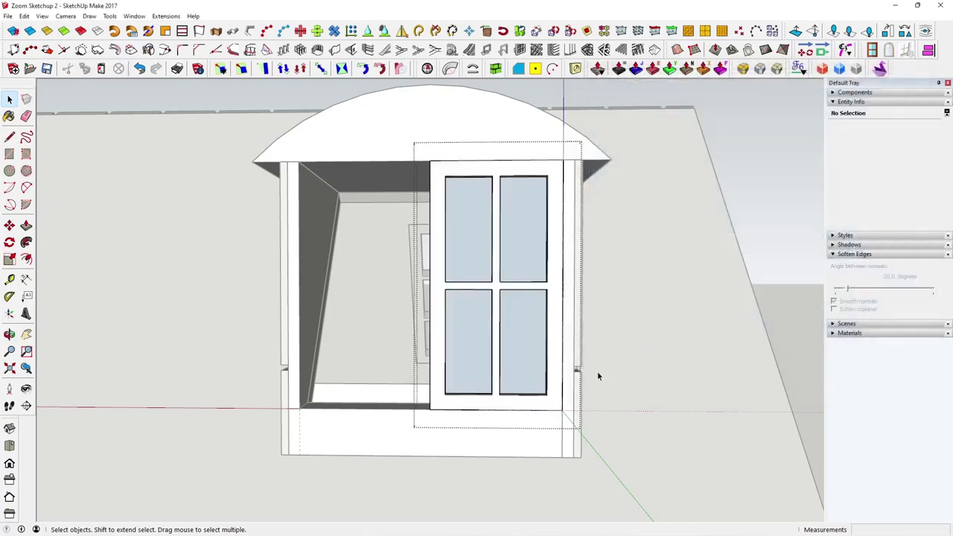
# Inspect the new four-pane window frame from an oblique view and select its group
pyautogui.moveTo(597, 371); pyautogui.dragTo(528, 359, button='middle')
pyautogui.scroll(2, 528, 362)
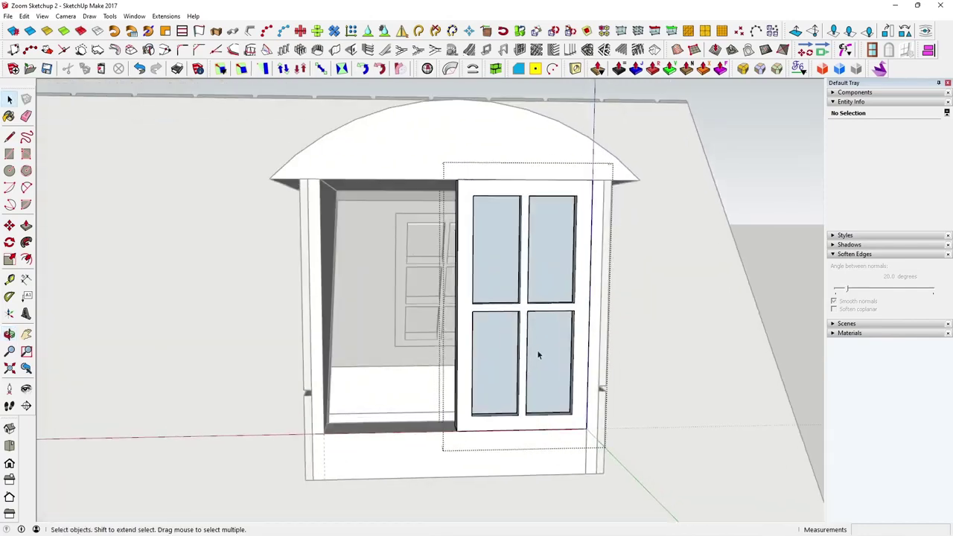
pyautogui.click(538, 352)
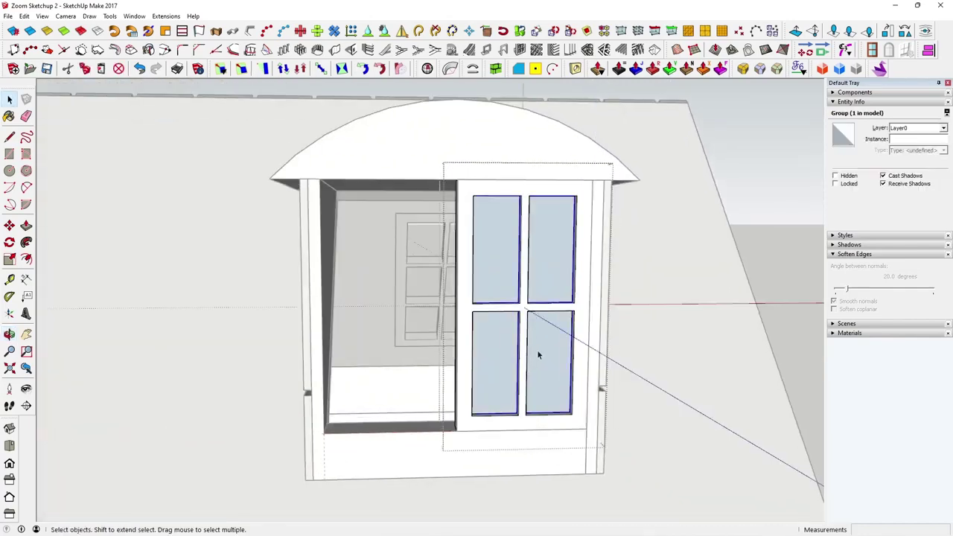
pyautogui.press('Escape')
pyautogui.moveTo(538, 351); pyautogui.dragTo(770, 286, button='middle')
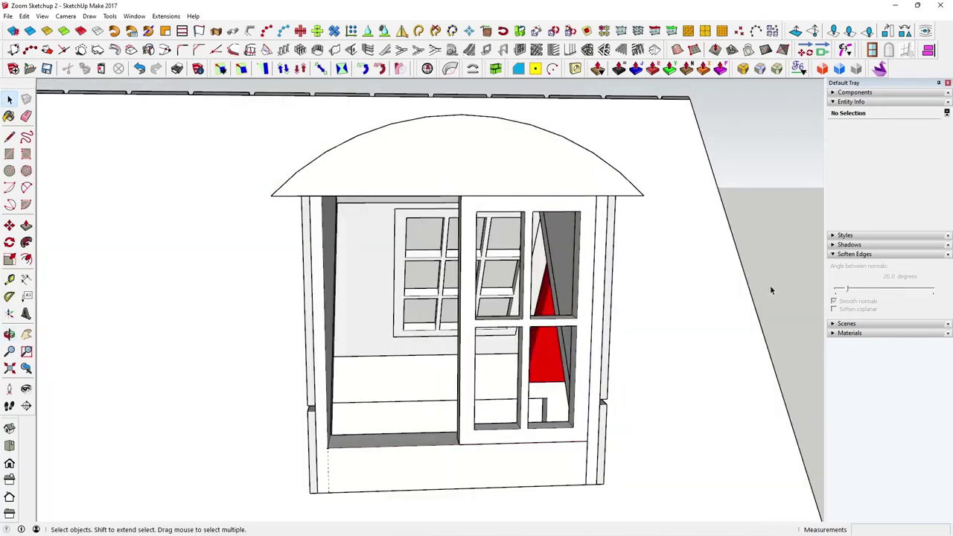
pyautogui.moveTo(563, 433); pyautogui.dragTo(544, 425, button='middle')
pyautogui.click(545, 424)
# Copy the four-pane window frame 0.70m into the dormer's left opening
pyautogui.press('m')
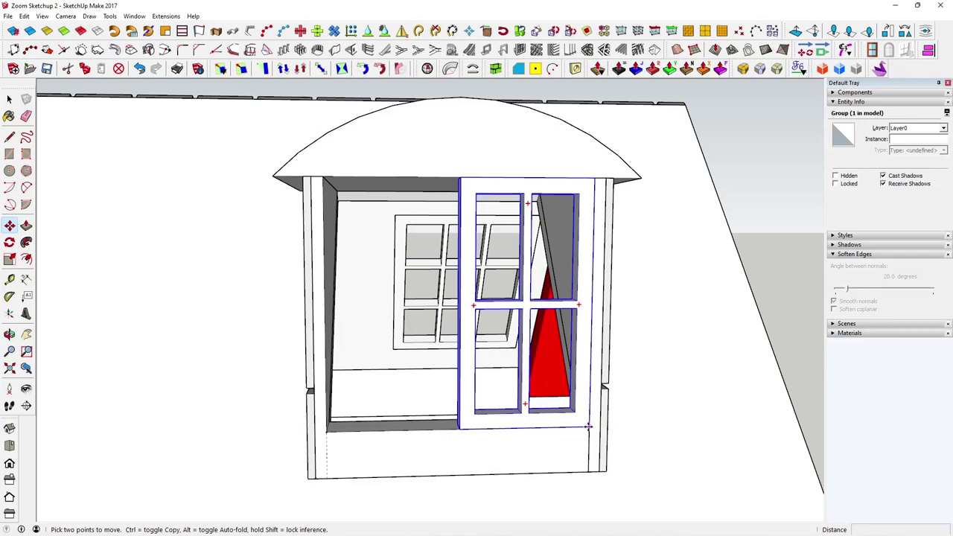
pyautogui.click(588, 427)
pyautogui.press('ctrl')
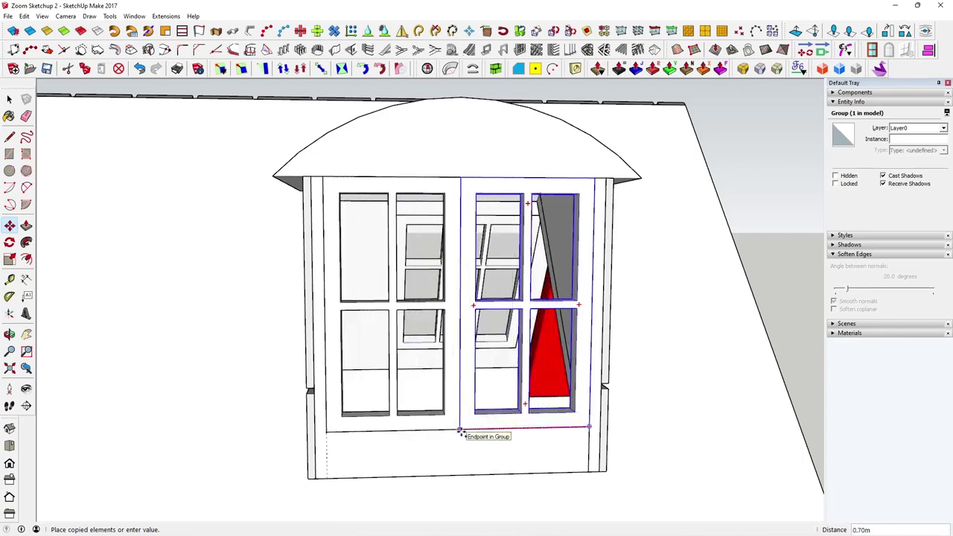
pyautogui.click(461, 431)
pyautogui.click(9, 100)
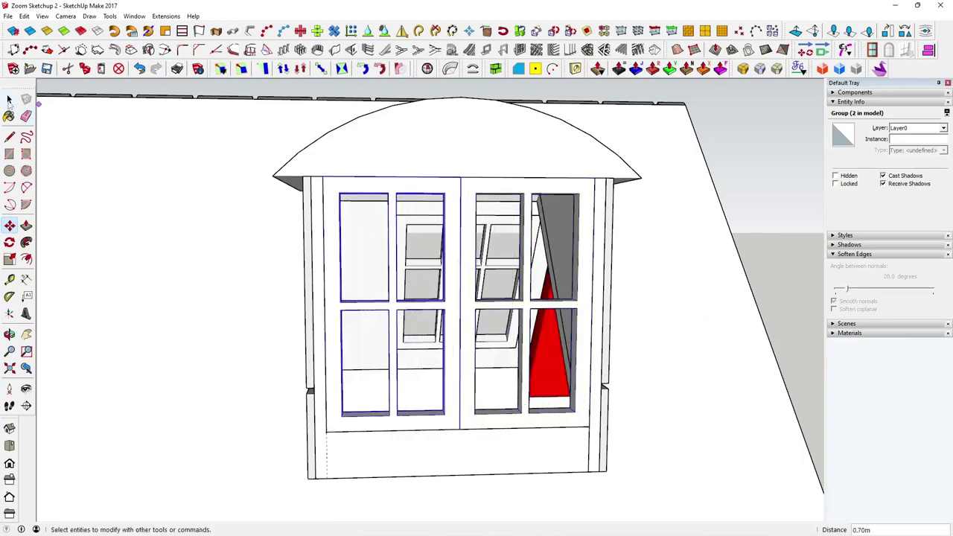
# Orbit around the dormer and brick gable, then select the roof group
pyautogui.scroll(-3, 462, 313)
pyautogui.moveTo(522, 313); pyautogui.dragTo(695, 398, button='middle')
pyautogui.click(695, 398)
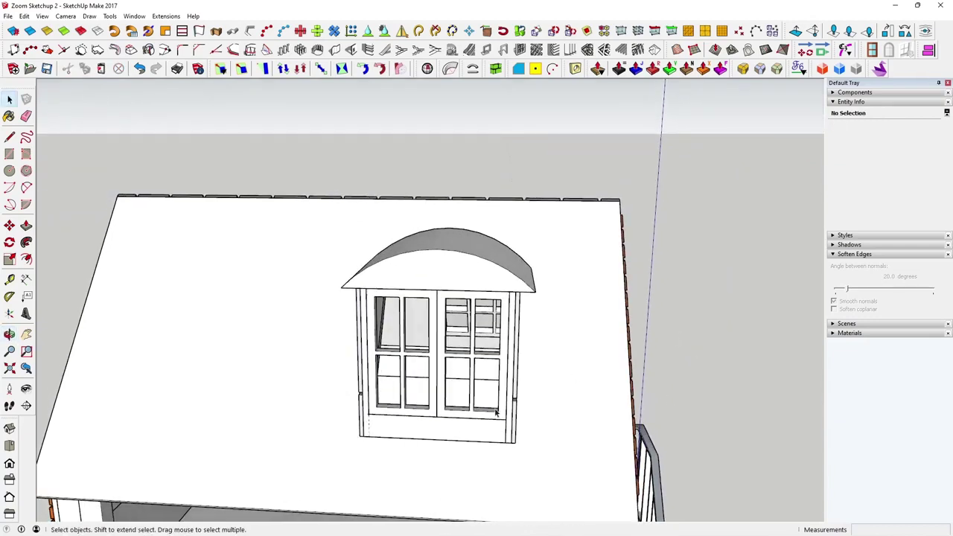
pyautogui.click(446, 410)
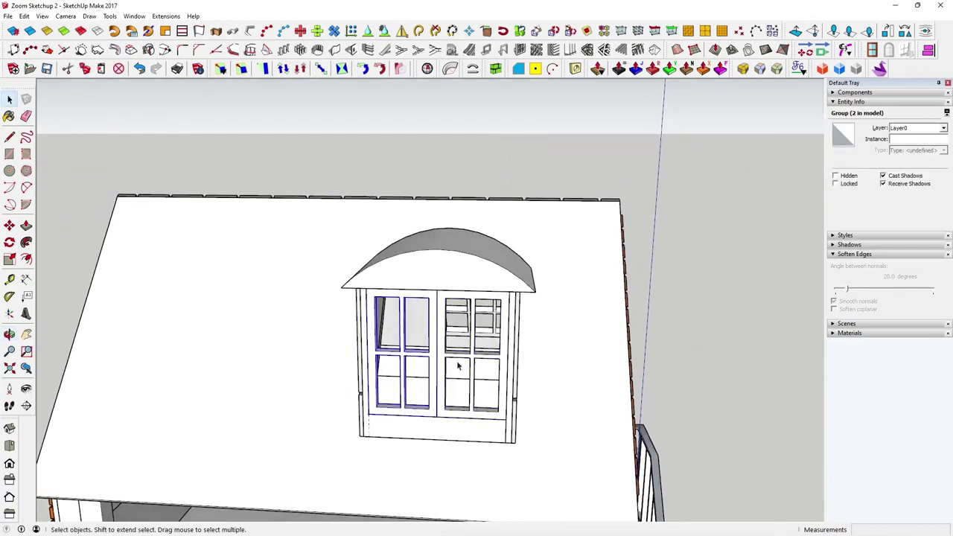
pyautogui.click(469, 428)
pyautogui.press('o')
pyautogui.moveTo(574, 397); pyautogui.dragTo(680, 417)
pyautogui.press('space')
pyautogui.moveTo(564, 266); pyautogui.dragTo(515, 261, button='middle')
pyautogui.click(649, 370)
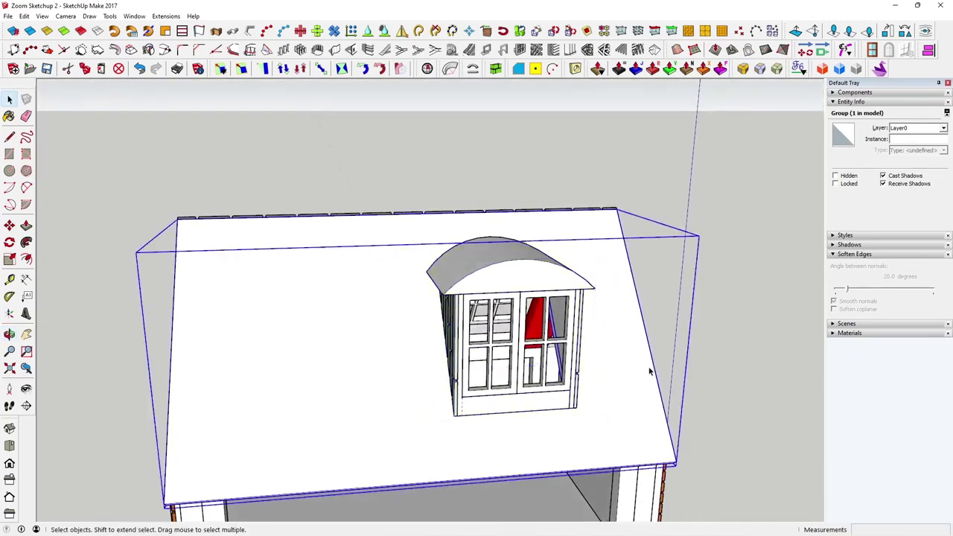
pyautogui.click(514, 280)
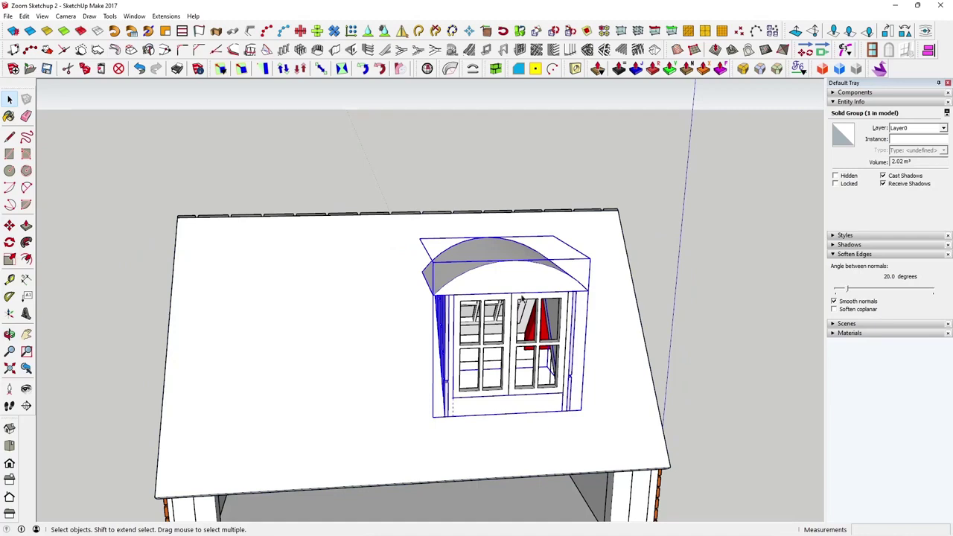
pyautogui.keyDown('shift'); pyautogui.click(517, 360); pyautogui.keyUp('shift')
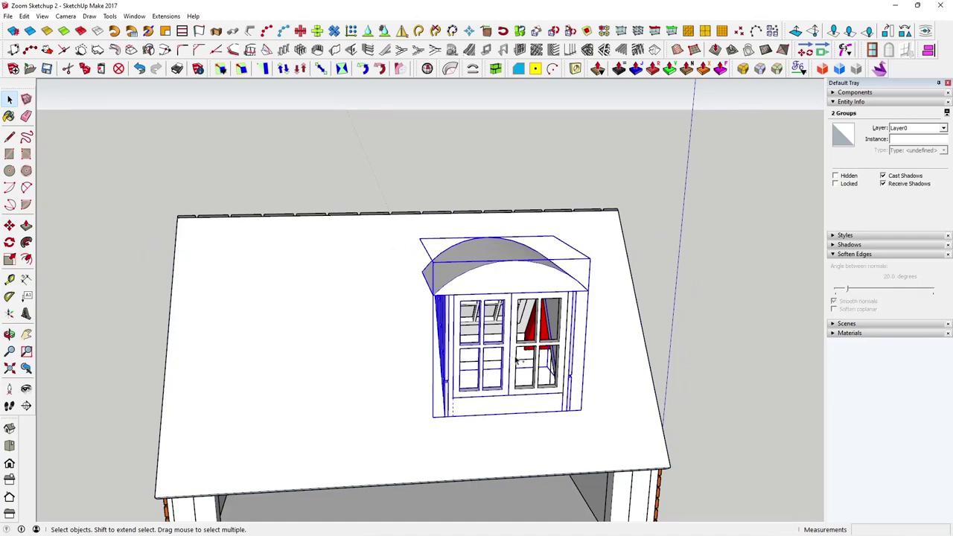
pyautogui.rightClick(517, 361)
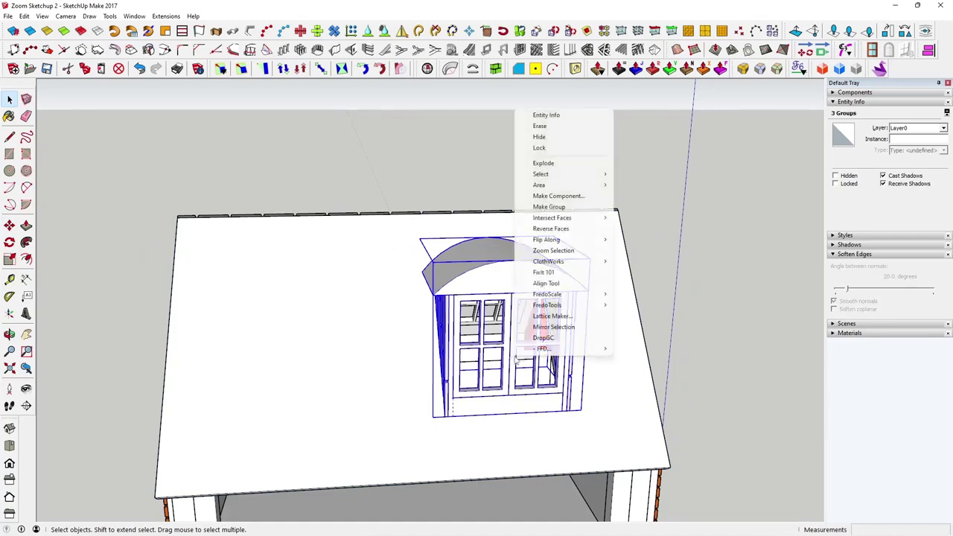
pyautogui.click(558, 208)
pyautogui.rightClick(522, 270)
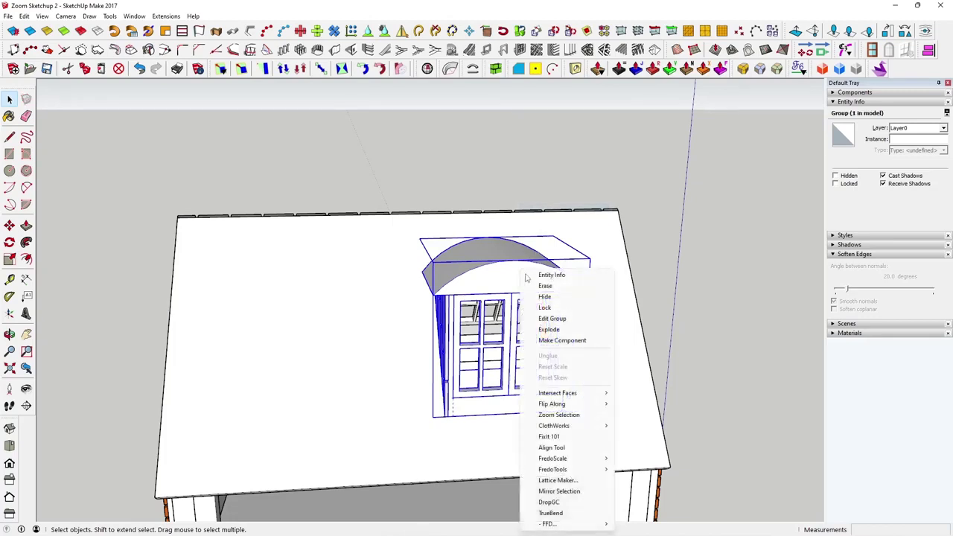
pyautogui.click(556, 298)
pyautogui.moveTo(556, 298); pyautogui.dragTo(490, 322, button='middle')
pyautogui.doubleClick(335, 339)
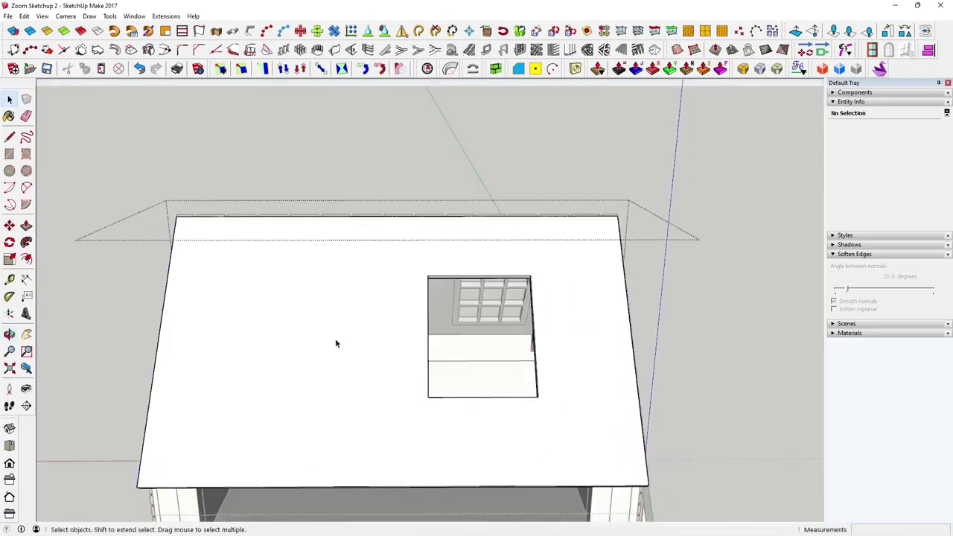
pyautogui.click(335, 340)
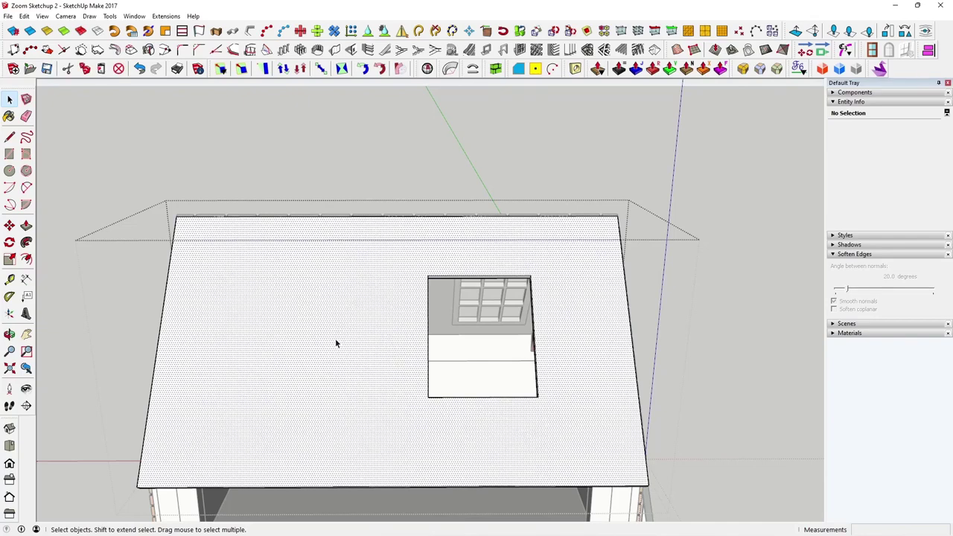
pyautogui.click(497, 70)
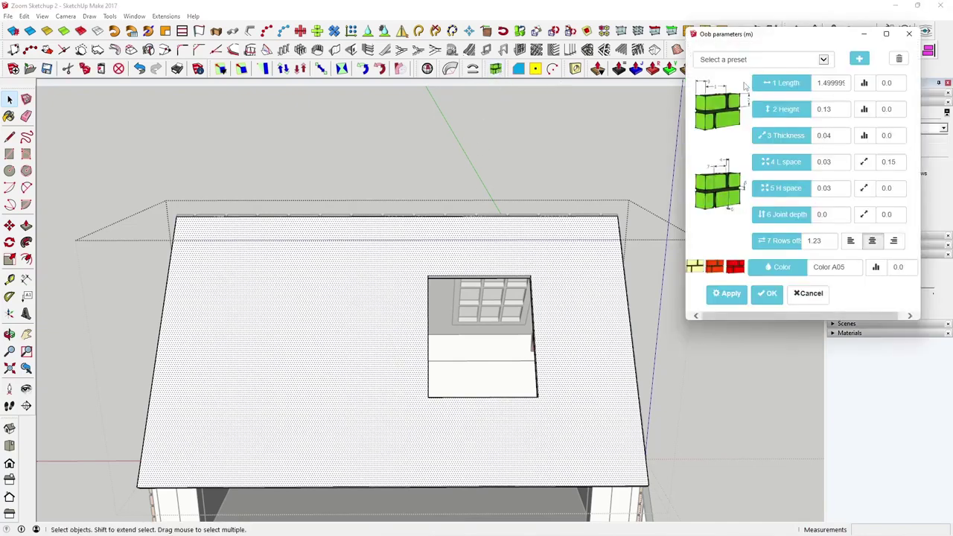
pyautogui.click(824, 60)
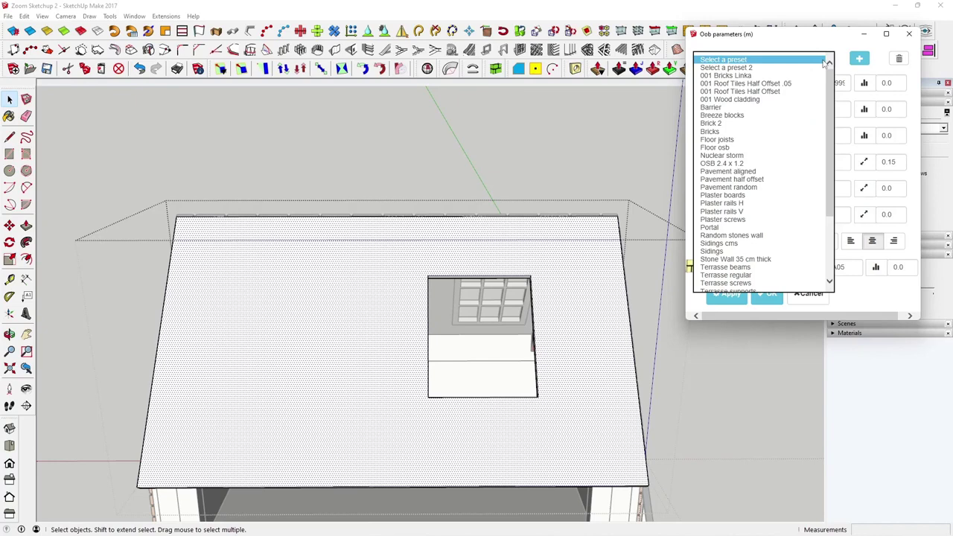
pyautogui.click(804, 91)
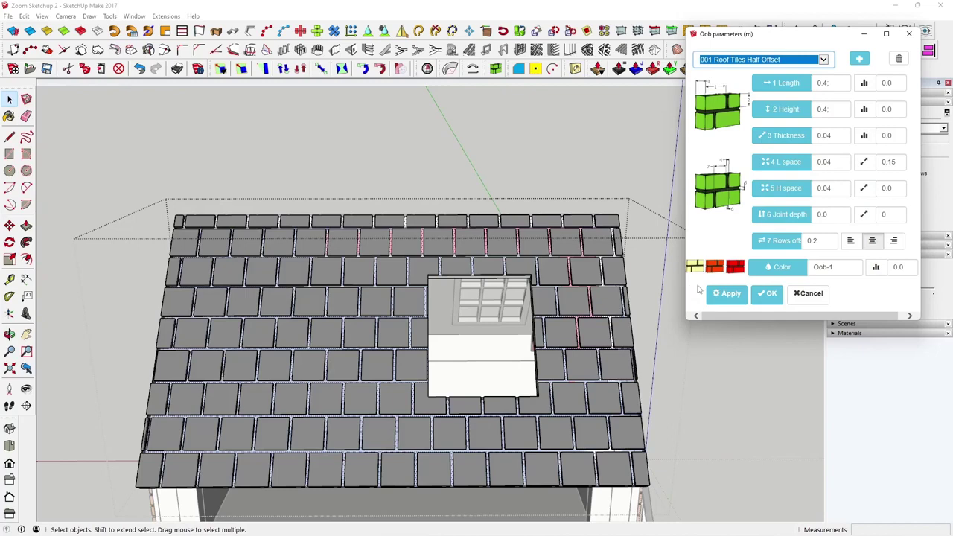
pyautogui.click(808, 293)
# Cancel the tile operation, copy the roof face from its group and paste it in place
pyautogui.click(785, 201)
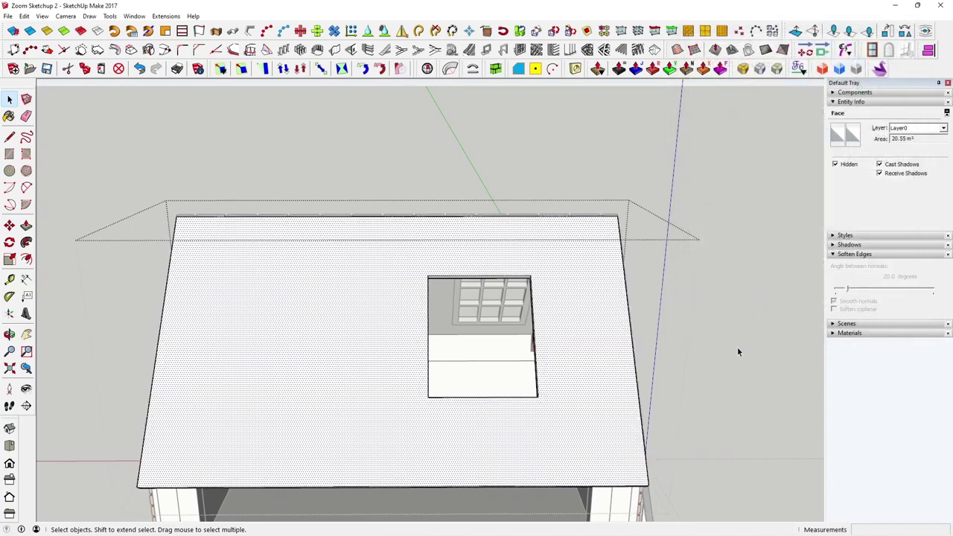
pyautogui.click(616, 357)
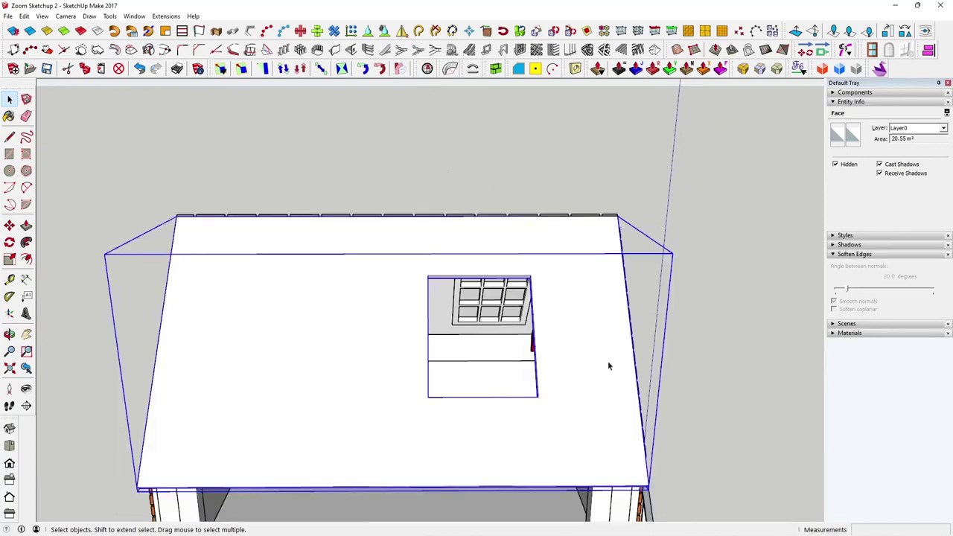
pyautogui.doubleClick(608, 360)
pyautogui.click(604, 360)
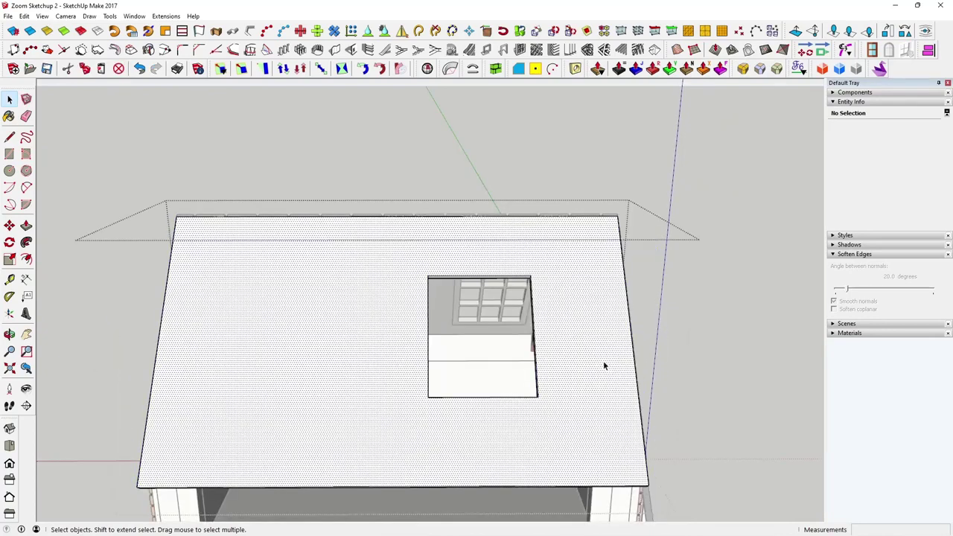
pyautogui.click(84, 68)
pyautogui.click(143, 139)
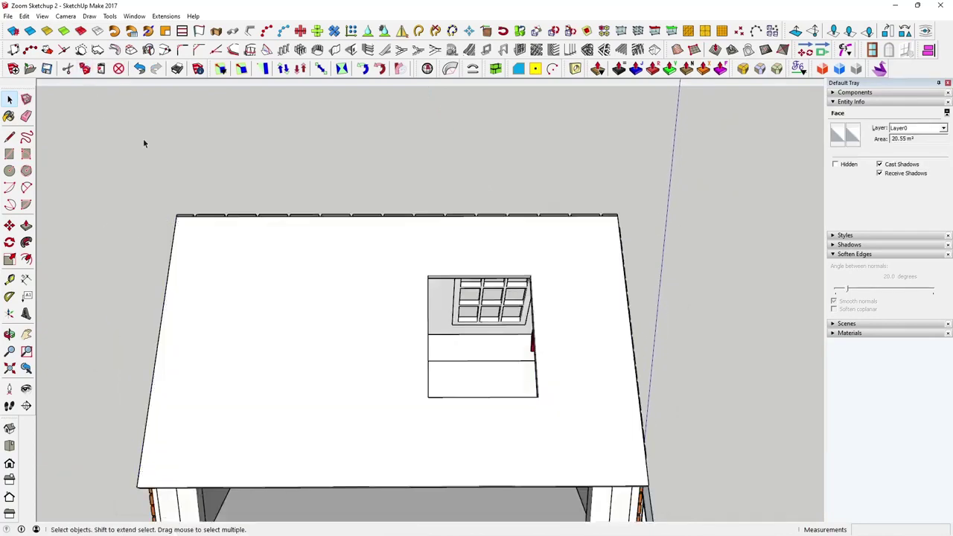
pyautogui.click(25, 16)
pyautogui.click(67, 88)
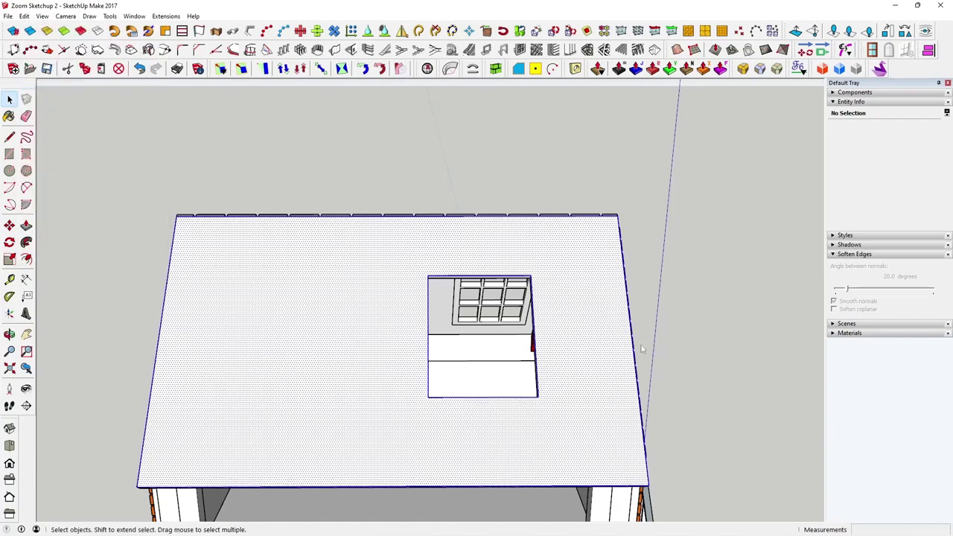
# Clad the pasted roof face, with its bottom edge, using 001 Roof Tiles Half Offset tiles
pyautogui.click(626, 347)
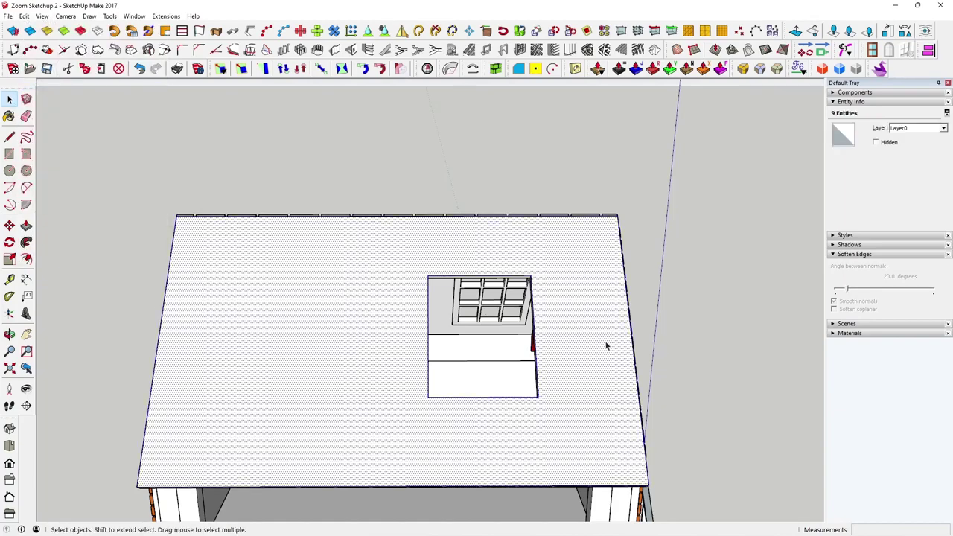
pyautogui.keyDown('shift'); pyautogui.click(584, 487); pyautogui.keyUp('shift')
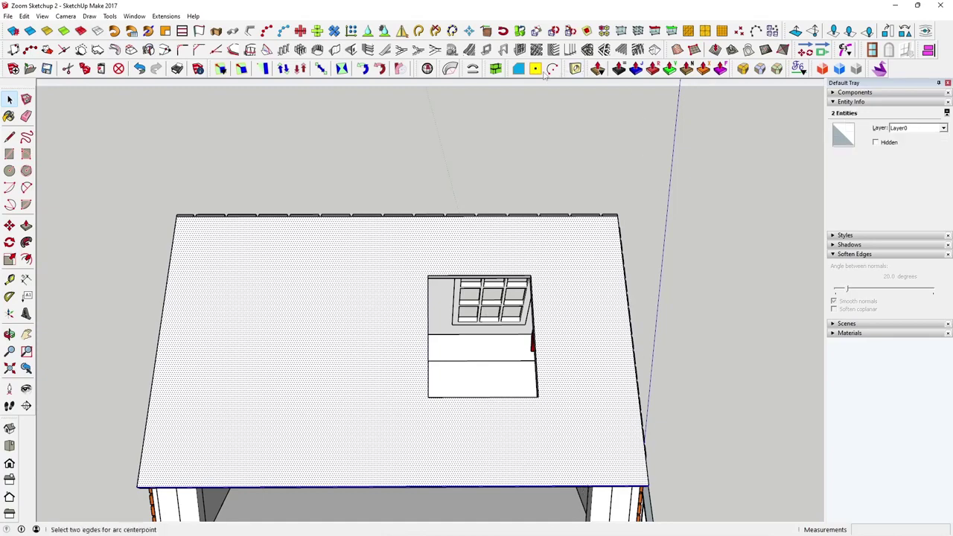
pyautogui.click(496, 69)
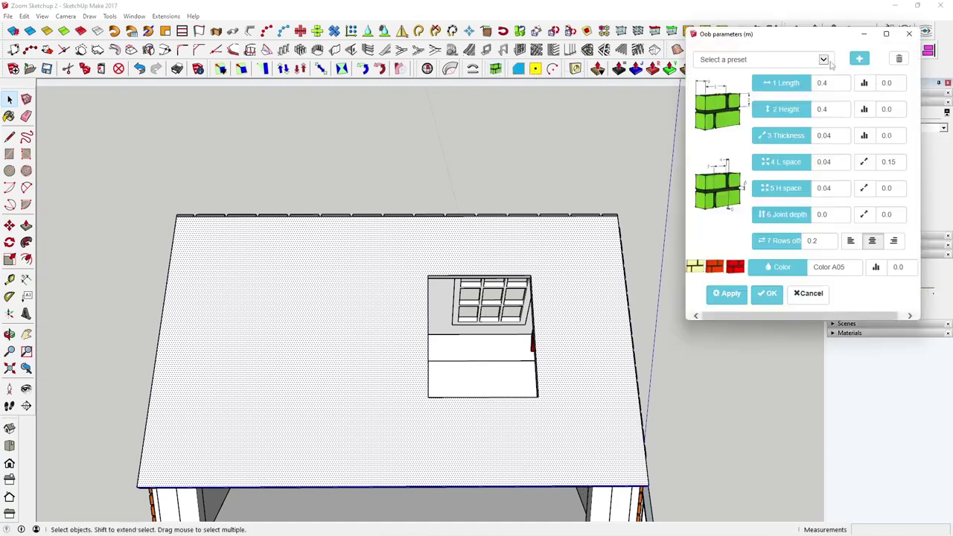
pyautogui.click(824, 60)
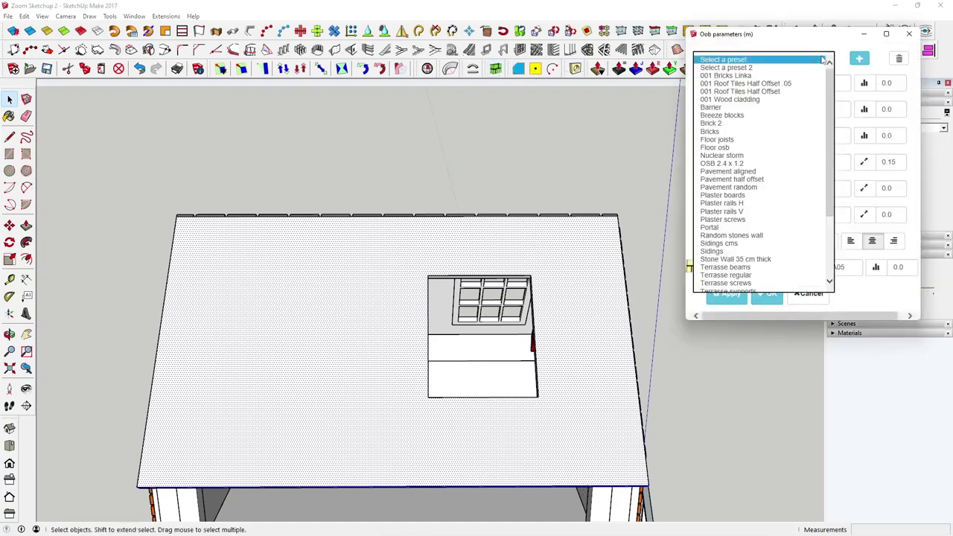
pyautogui.click(793, 92)
pyautogui.moveTo(708, 348); pyautogui.dragTo(560, 350, button='middle')
pyautogui.moveTo(331, 364); pyautogui.dragTo(626, 304, button='middle')
pyautogui.click(767, 294)
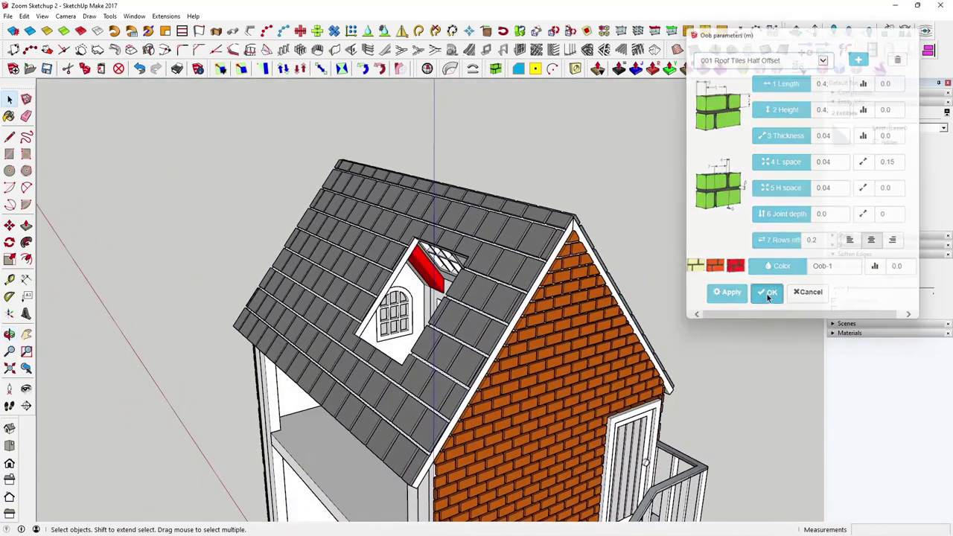
pyautogui.moveTo(687, 371); pyautogui.dragTo(625, 360, button='middle')
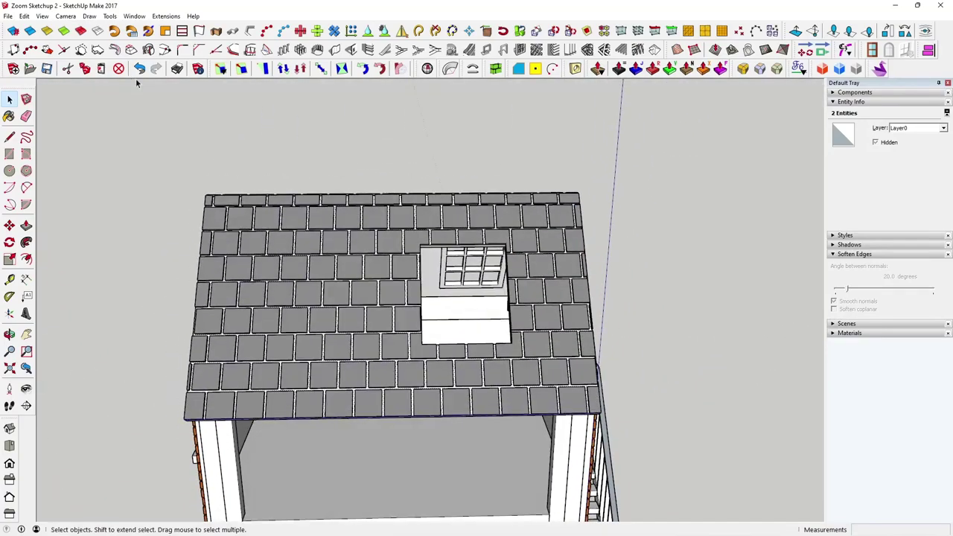
# Paste the roof face in place again, then unhide all so the dormer reappears
pyautogui.click(24, 17)
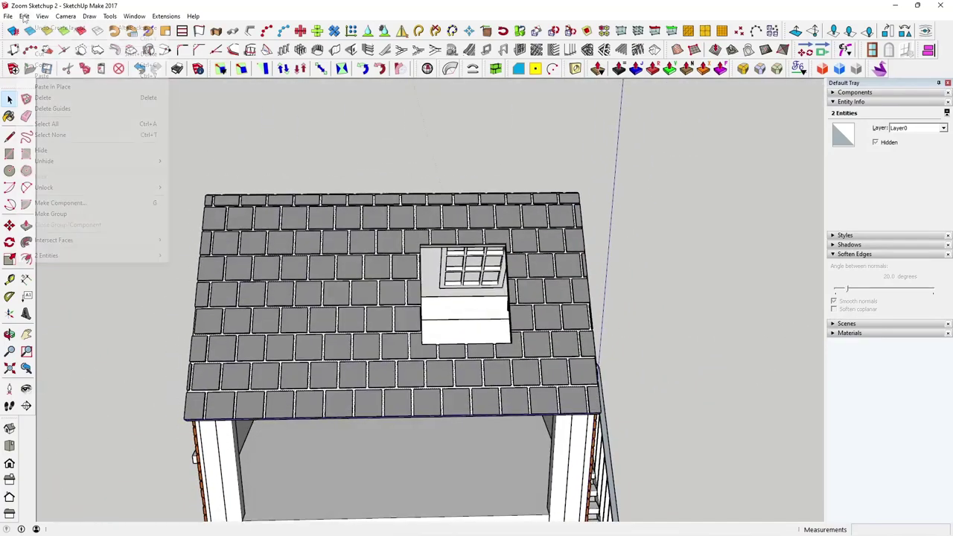
pyautogui.click(67, 86)
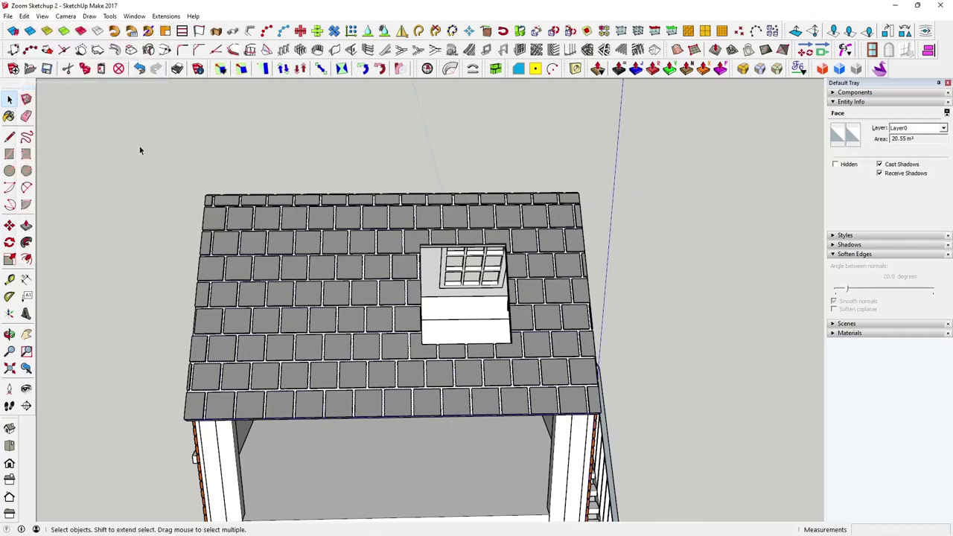
pyautogui.click(85, 69)
pyautogui.click(120, 119)
pyautogui.click(24, 16)
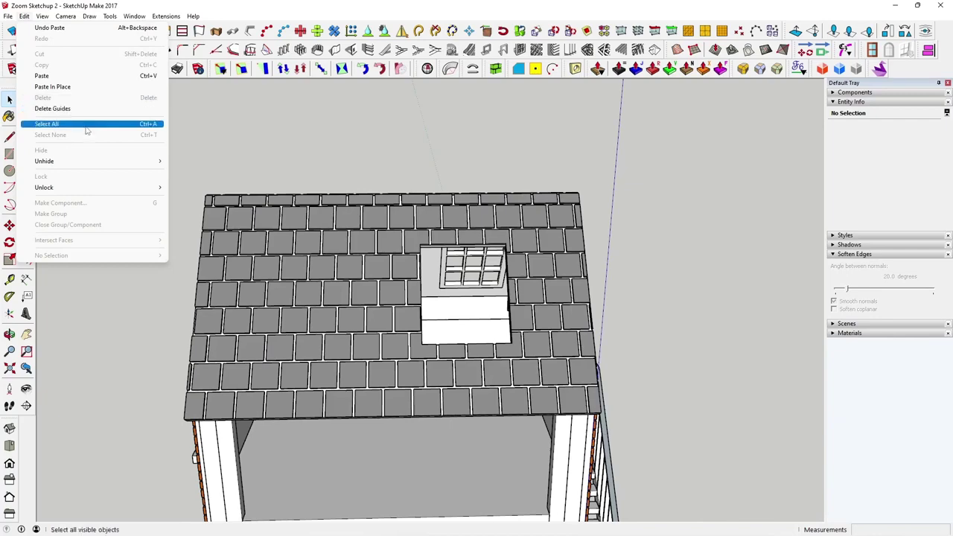
pyautogui.moveTo(161, 162)
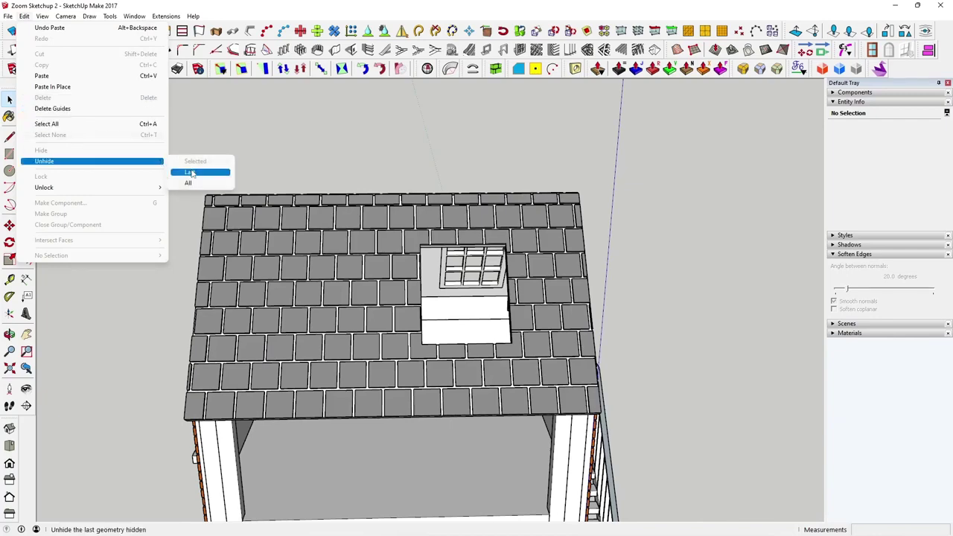
pyautogui.click(197, 186)
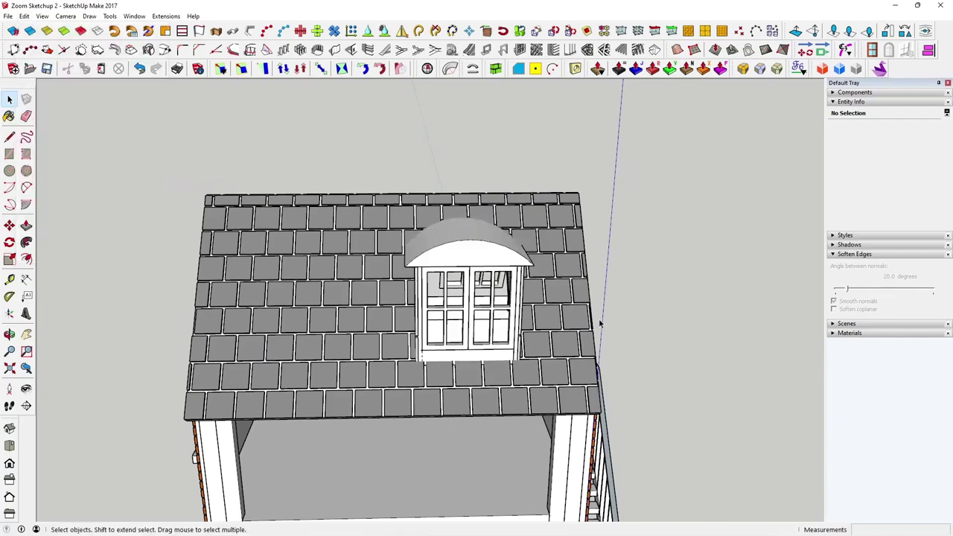
pyautogui.moveTo(643, 319); pyautogui.dragTo(421, 332, button='middle')
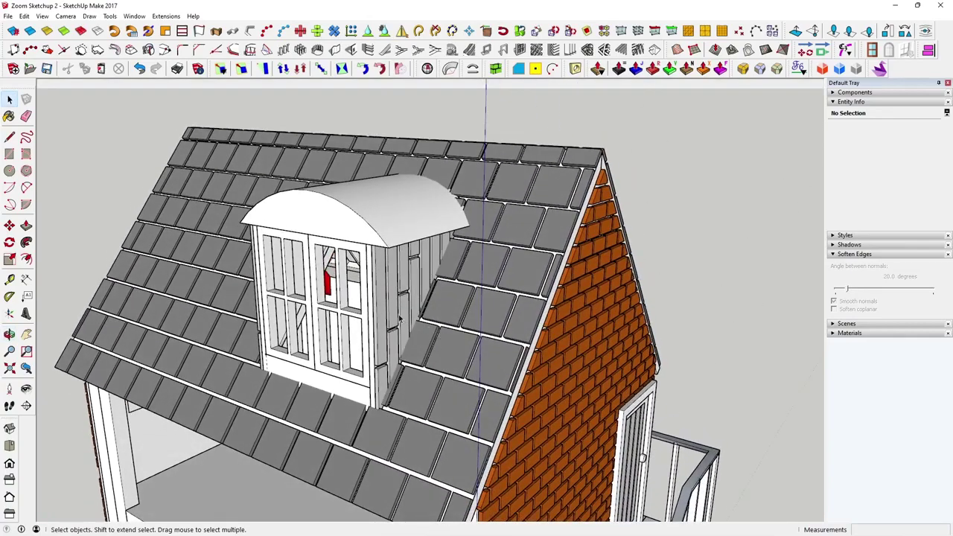
# Move the dormer group down and left along the tiled roof slope
pyautogui.click(400, 319)
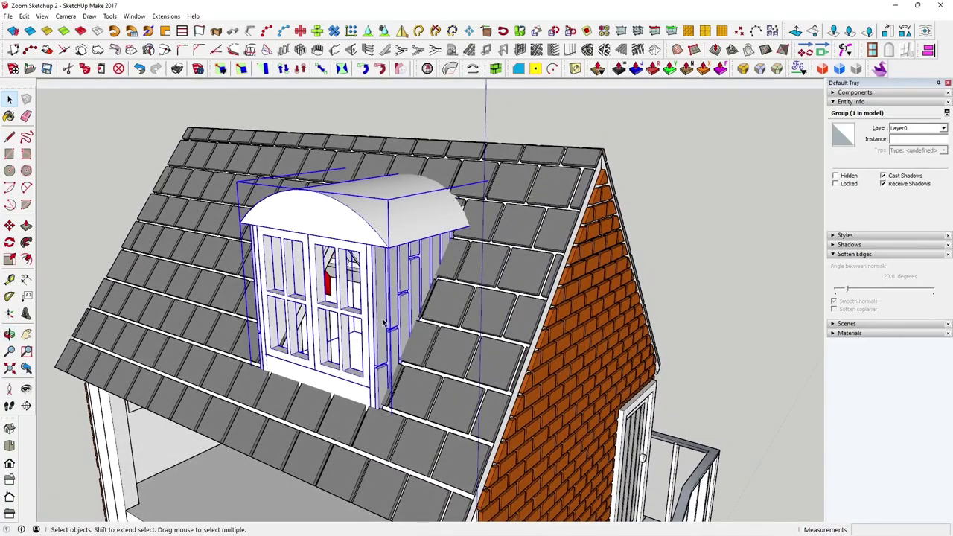
pyautogui.click(9, 225)
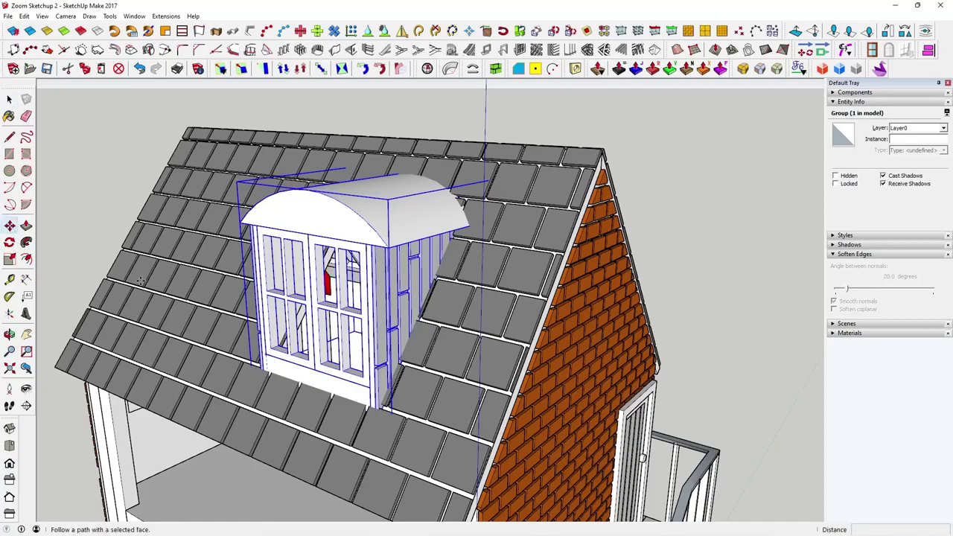
pyautogui.click(335, 384)
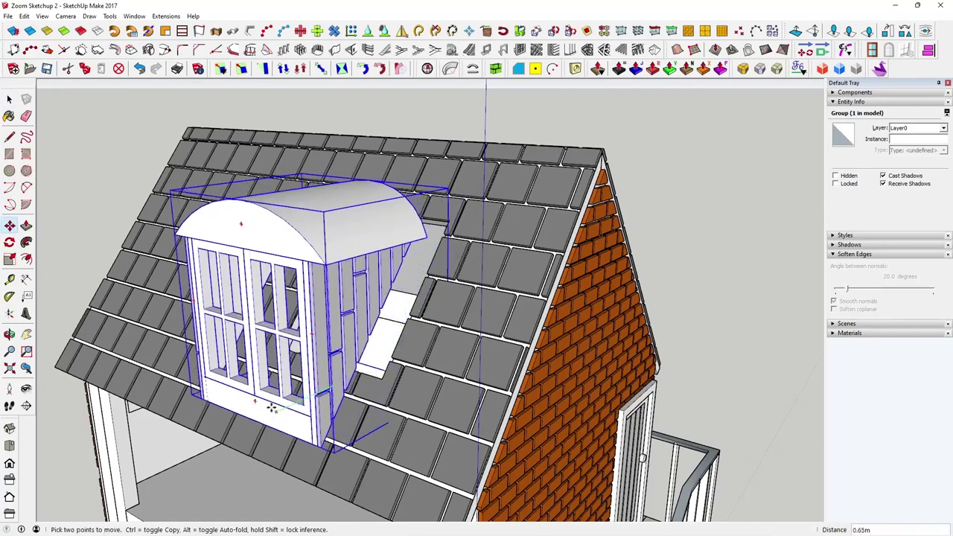
pyautogui.moveTo(273, 407); pyautogui.dragTo(285, 280, button='middle')
pyautogui.scroll(3, 286, 280)
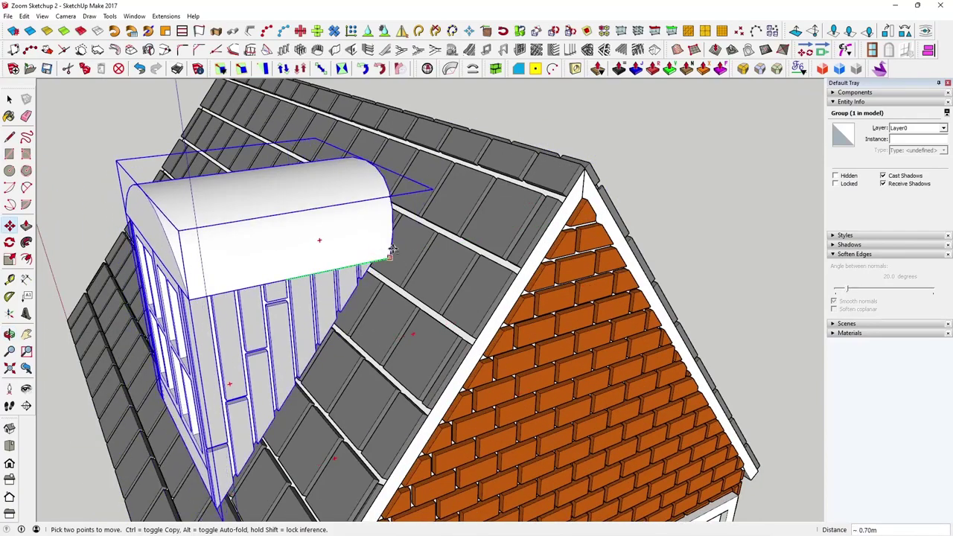
pyautogui.moveTo(394, 250); pyautogui.dragTo(509, 326, button='middle')
pyautogui.press('space')
pyautogui.click(730, 369)
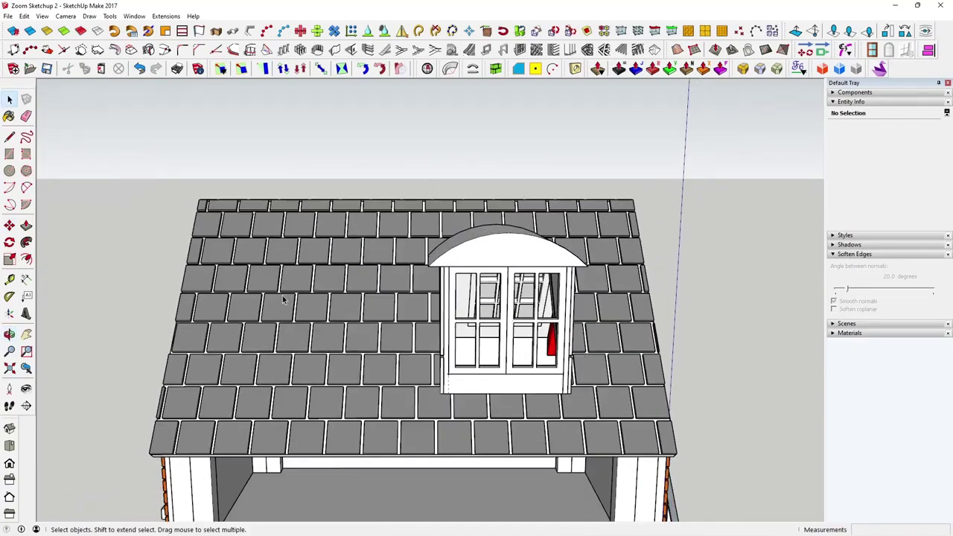
pyautogui.moveTo(298, 301); pyautogui.dragTo(563, 356, button='middle')
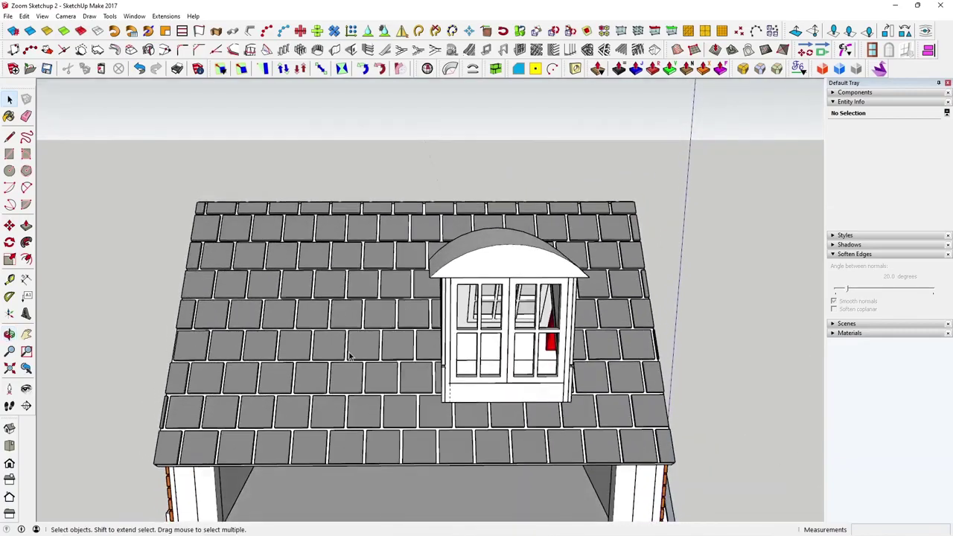
pyautogui.scroll(-1, 350, 356)
pyautogui.moveTo(341, 347); pyautogui.dragTo(498, 323, button='middle')
pyautogui.moveTo(411, 360); pyautogui.dragTo(380, 364, button='middle')
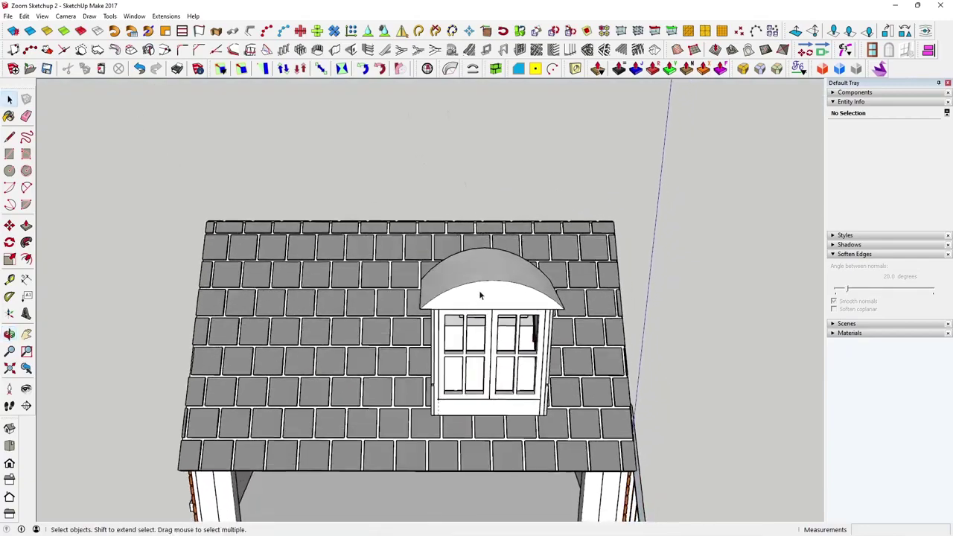
pyautogui.moveTo(535, 308); pyautogui.dragTo(372, 313, button='middle')
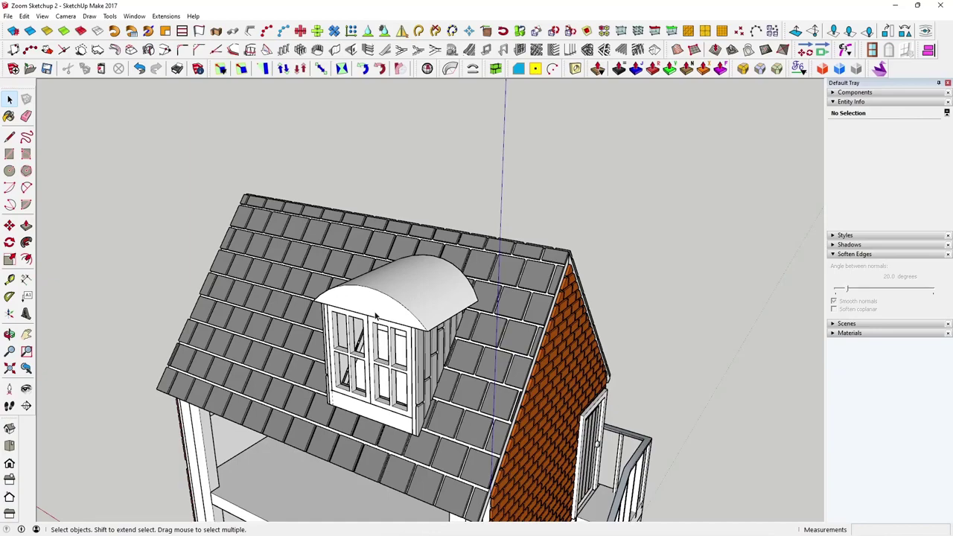
pyautogui.moveTo(375, 319)
pyautogui.mouseDown(button='middle')
pyautogui.moveTo(347, 277)
pyautogui.moveTo(353, 286)
pyautogui.mouseUp(button='middle')
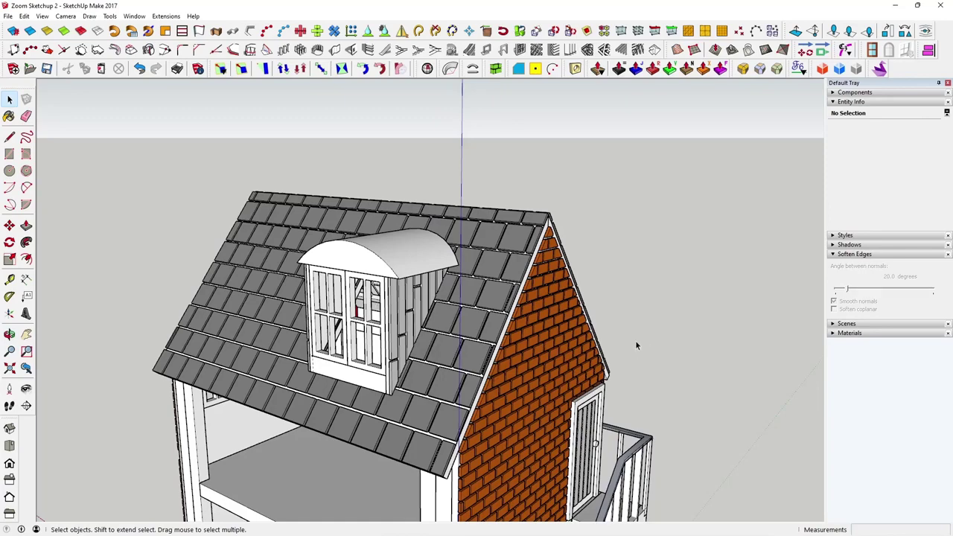